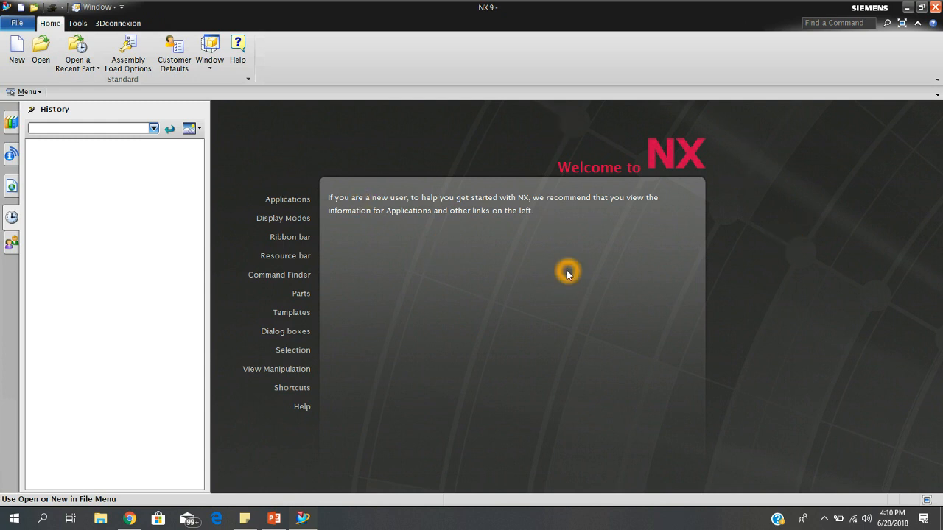
Read the Applications, Templates and Selection topics on the welcome page.
{"action": "left_click", "coordinate": [284, 199]}
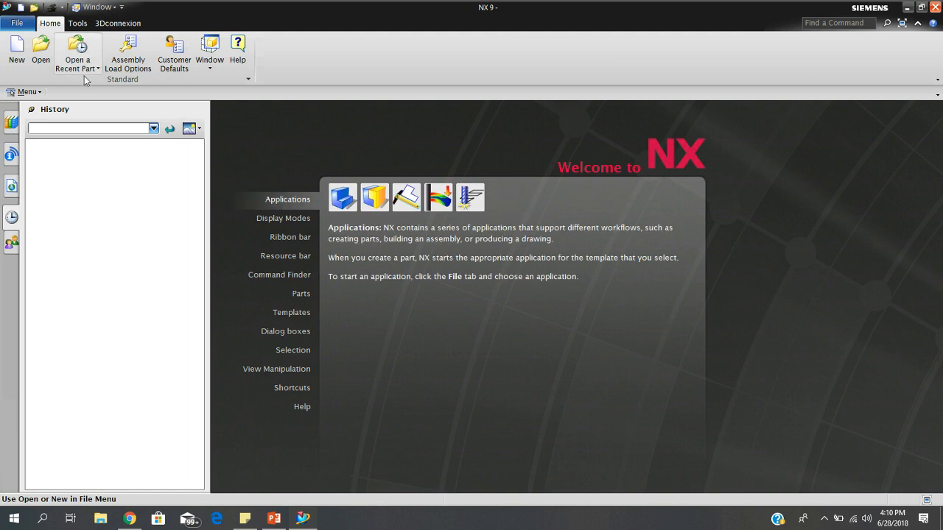
{"action": "left_click", "coordinate": [291, 312]}
{"action": "left_click", "coordinate": [292, 350]}
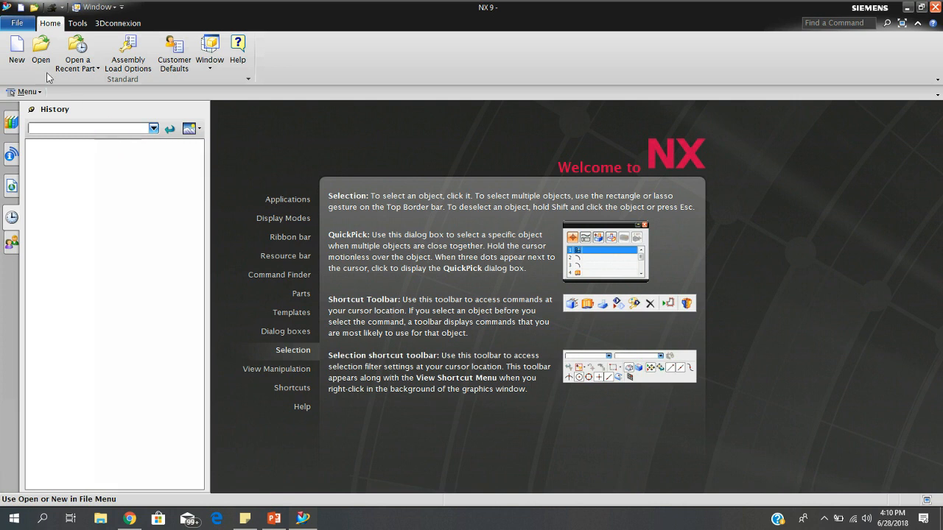
Start a new file and look through the Manufacturing, Simulation and Drawing template categories.
{"action": "left_click", "coordinate": [15, 53]}
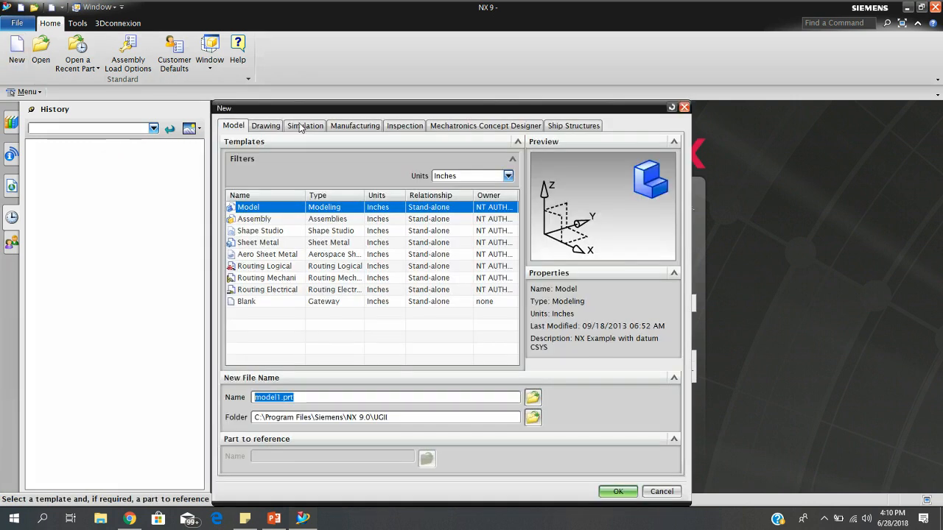
{"action": "left_click", "coordinate": [432, 292]}
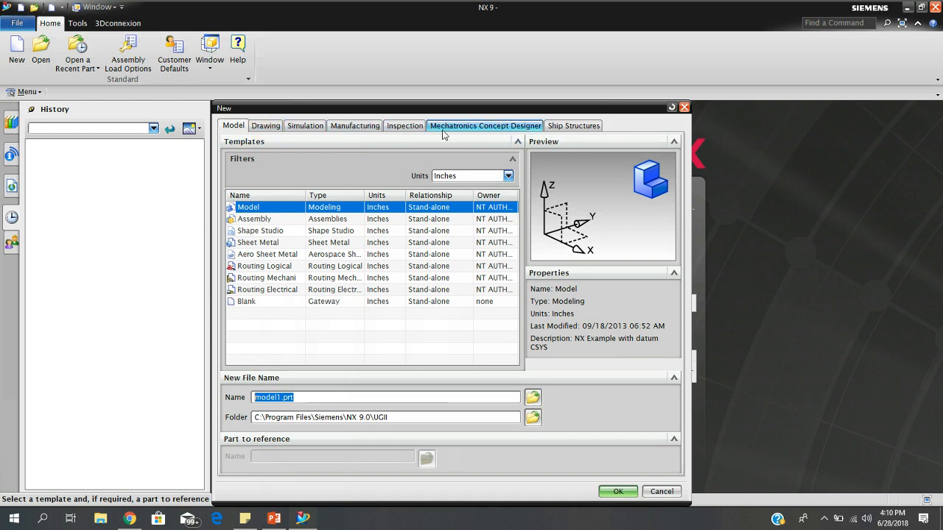
{"action": "left_click", "coordinate": [354, 130]}
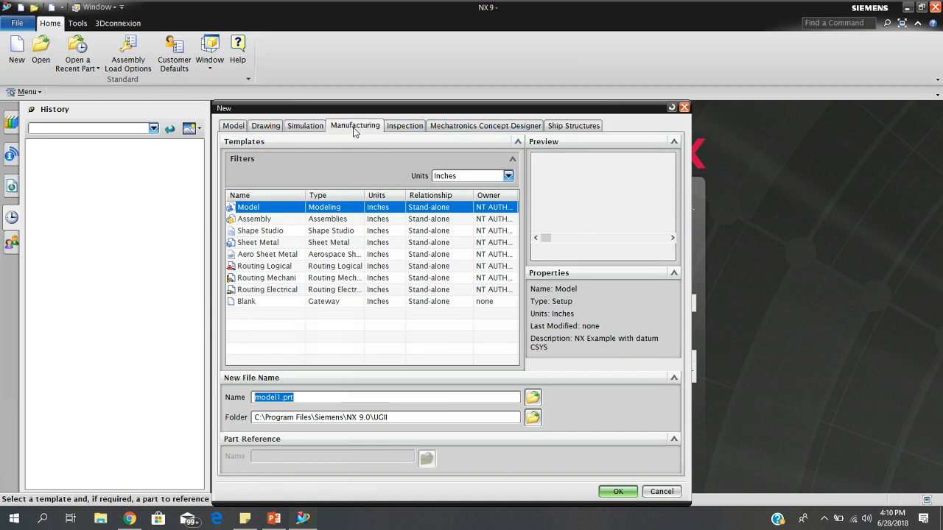
{"action": "left_click", "coordinate": [313, 130]}
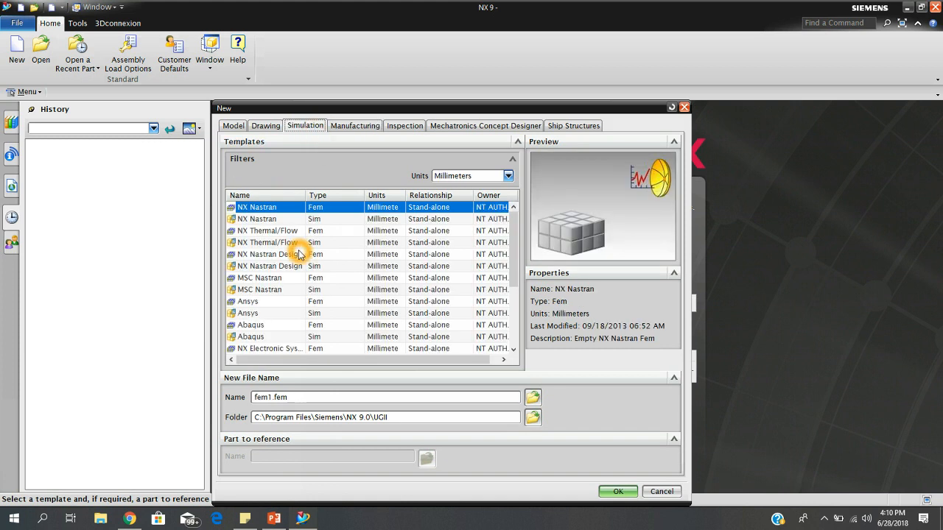
{"action": "left_click", "coordinate": [322, 193]}
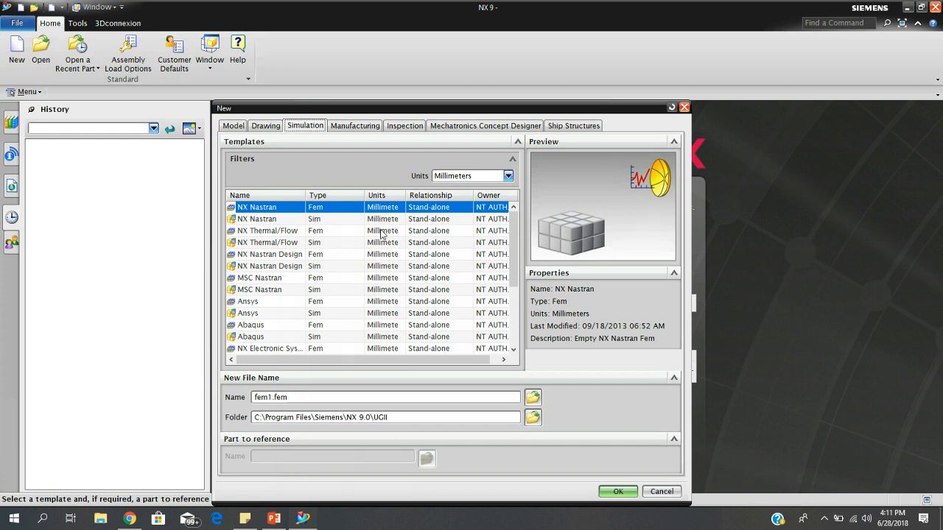
{"action": "left_click", "coordinate": [268, 130]}
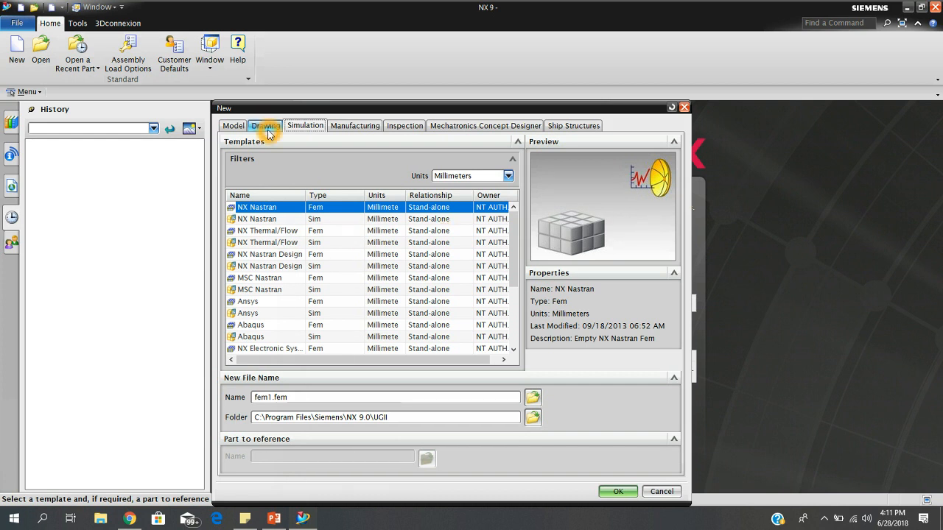
{"action": "left_click", "coordinate": [340, 352]}
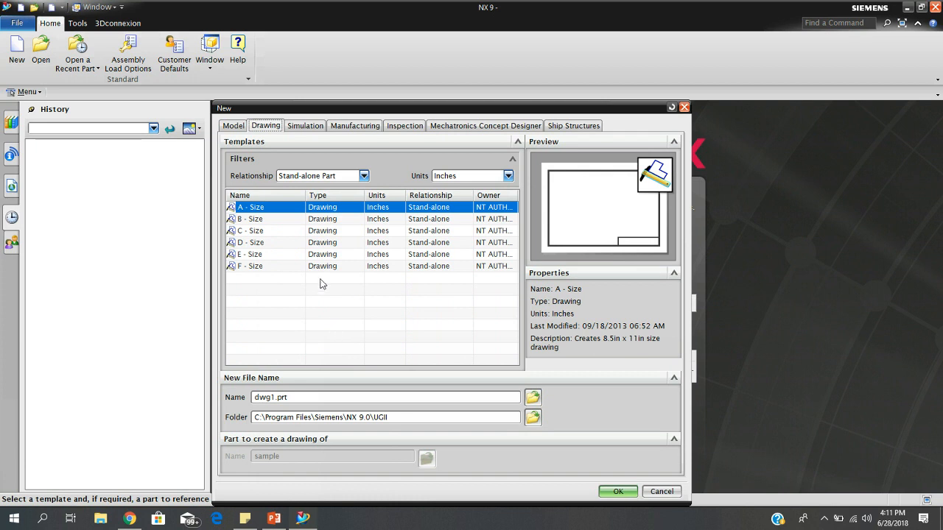
Choose the Model template with units in inches and name the new file Bolt-screw.prt.
{"action": "left_click", "coordinate": [231, 129]}
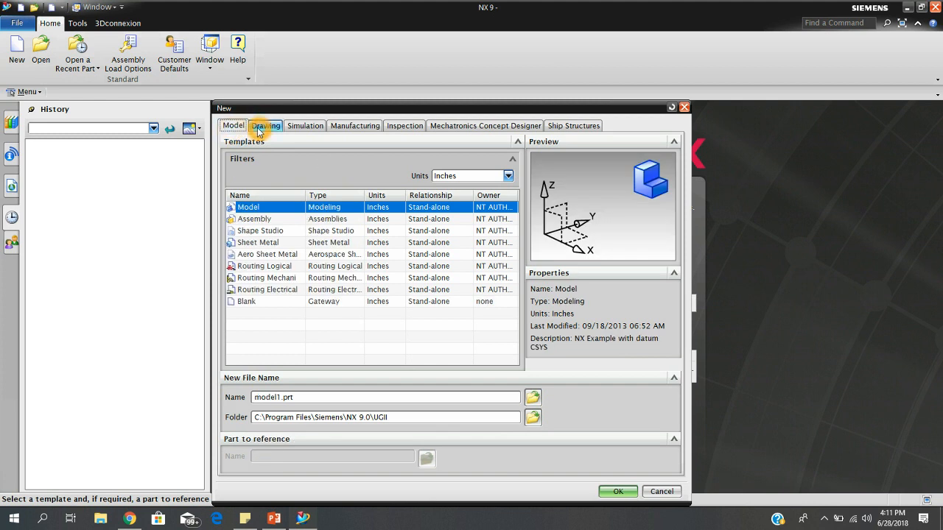
{"action": "left_click", "coordinate": [251, 209]}
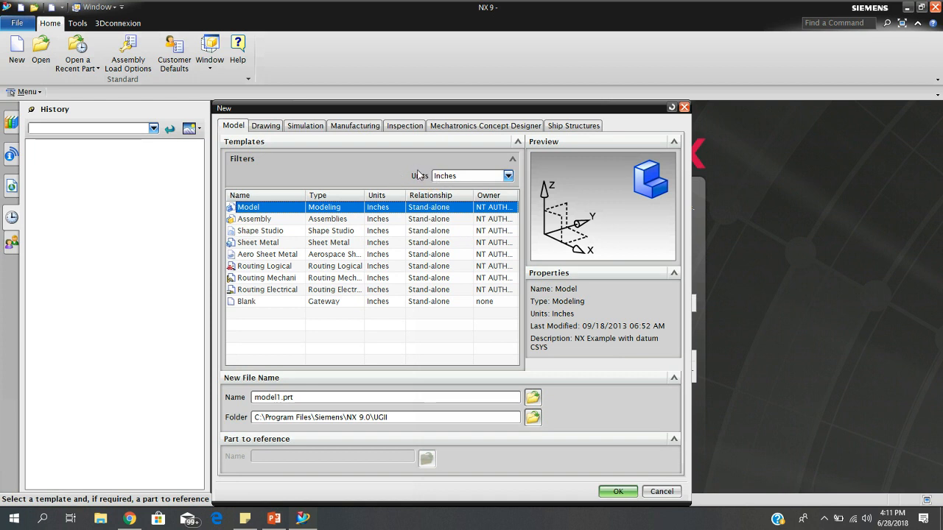
{"action": "left_click", "coordinate": [507, 176]}
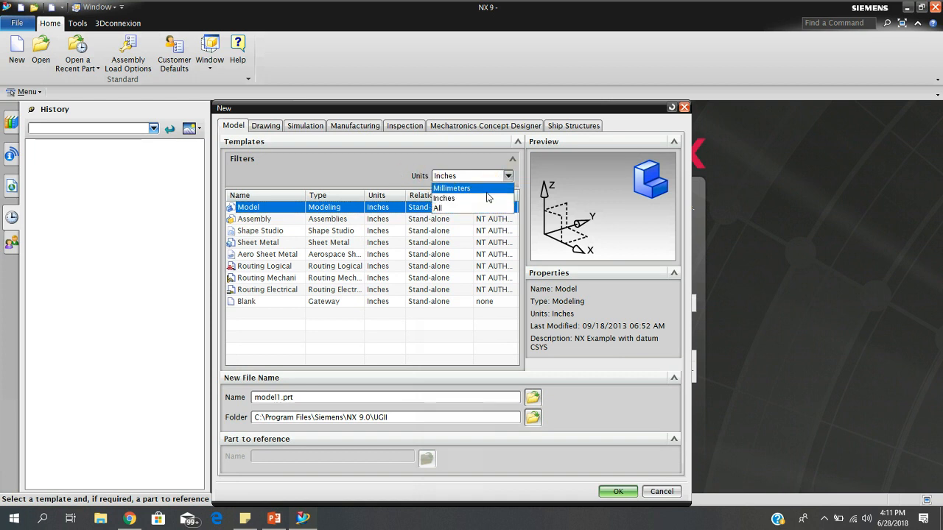
{"action": "left_click", "coordinate": [446, 198]}
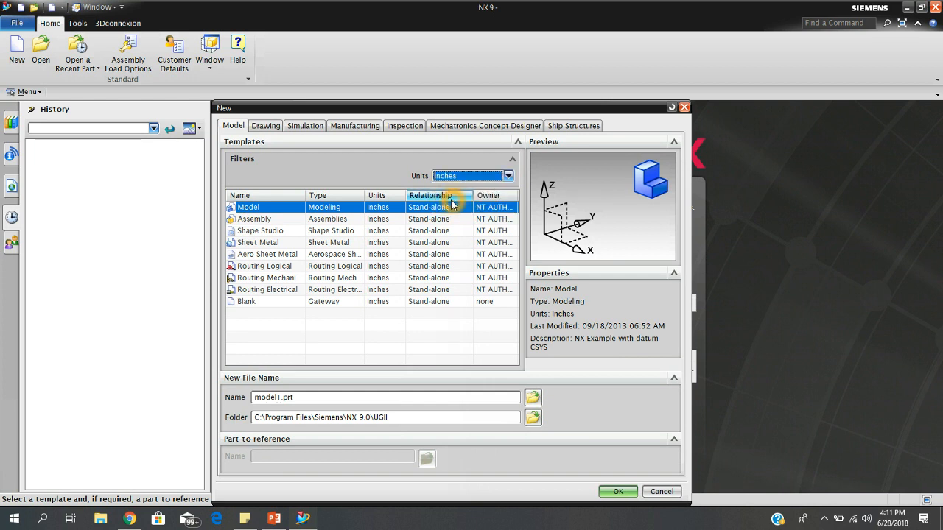
{"action": "left_click", "coordinate": [281, 397]}
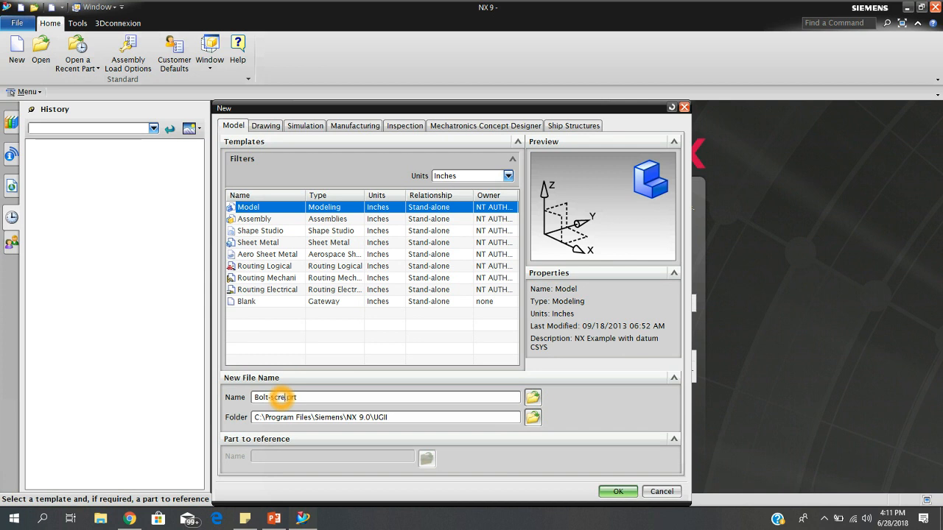
{"action": "left_click", "coordinate": [423, 447]}
Set the new part's folder to the Desktop and create the part.
{"action": "left_click", "coordinate": [423, 417]}
{"action": "left_click", "coordinate": [533, 418]}
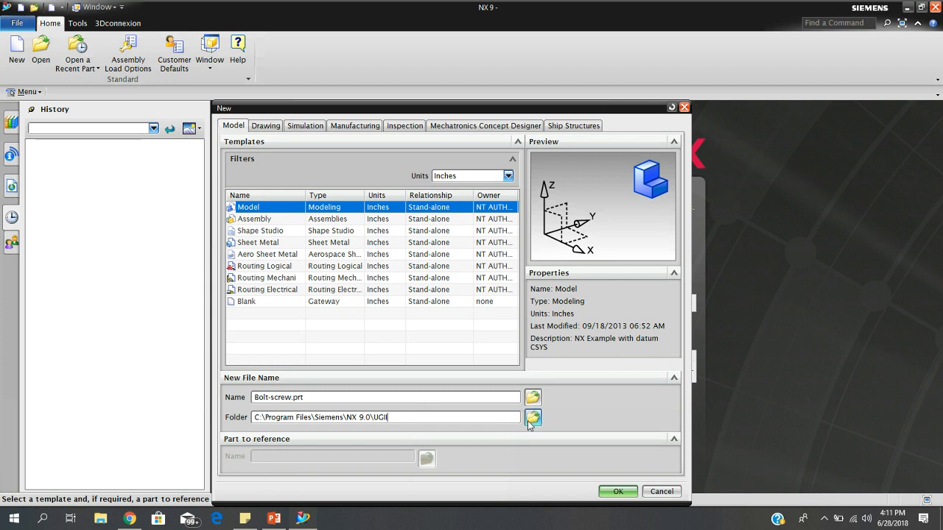
{"action": "left_click", "coordinate": [561, 321]}
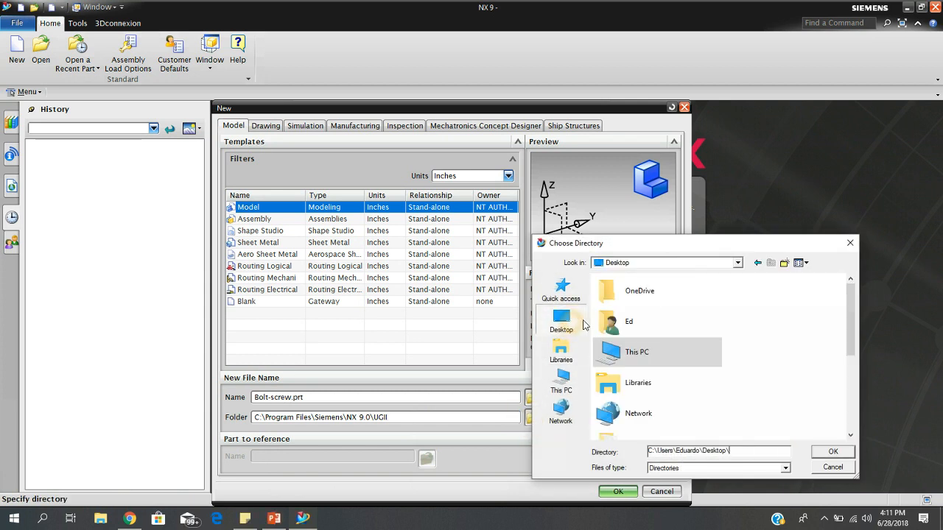
{"action": "left_click", "coordinate": [429, 422]}
{"action": "mouse_move", "coordinate": [845, 334]}
{"action": "left_mouse_down"}
{"action": "mouse_move", "coordinate": [851, 400]}
{"action": "mouse_move", "coordinate": [852, 342]}
{"action": "left_mouse_up"}
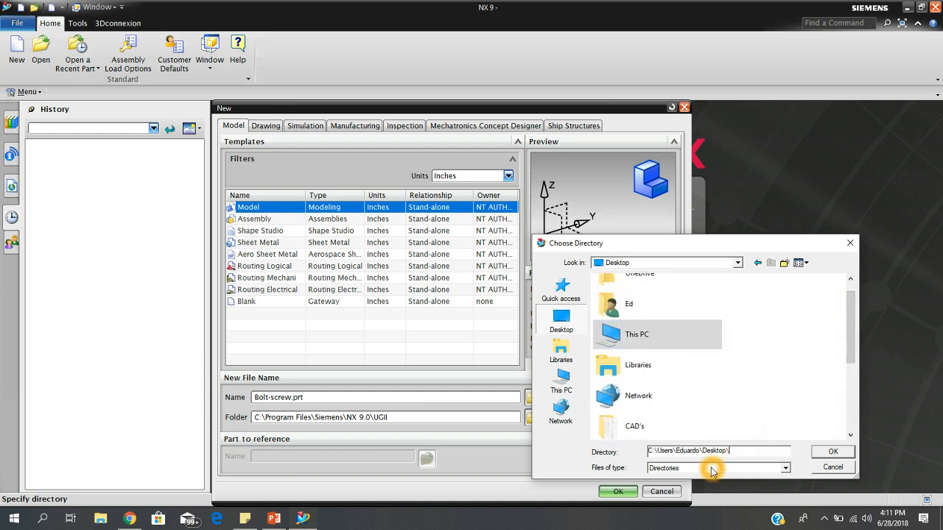
{"action": "left_click", "coordinate": [831, 451]}
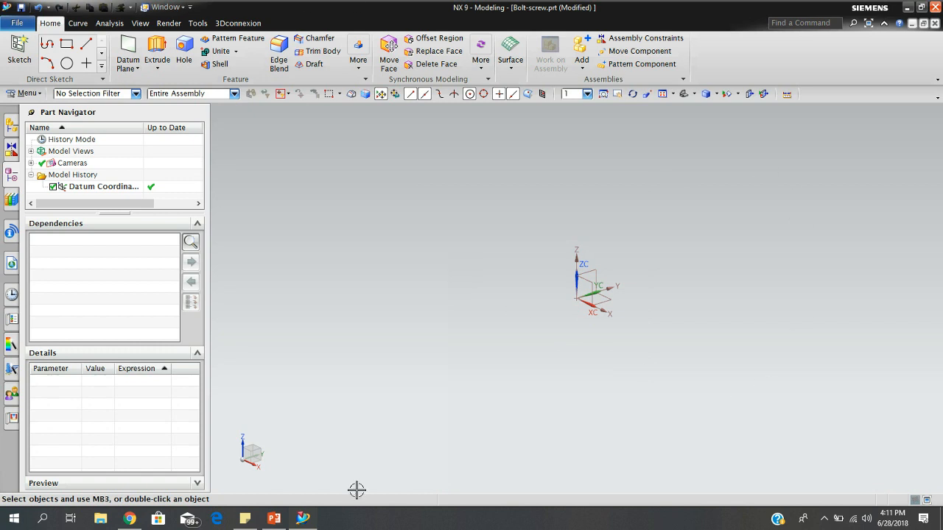
Examine the axes and planes of the datum coordinate system from several angles.
{"action": "left_click", "coordinate": [512, 423]}
{"action": "left_click", "coordinate": [211, 374]}
{"action": "middle_click_drag", "start_coordinate": [657, 303], "coordinate": [643, 297]}
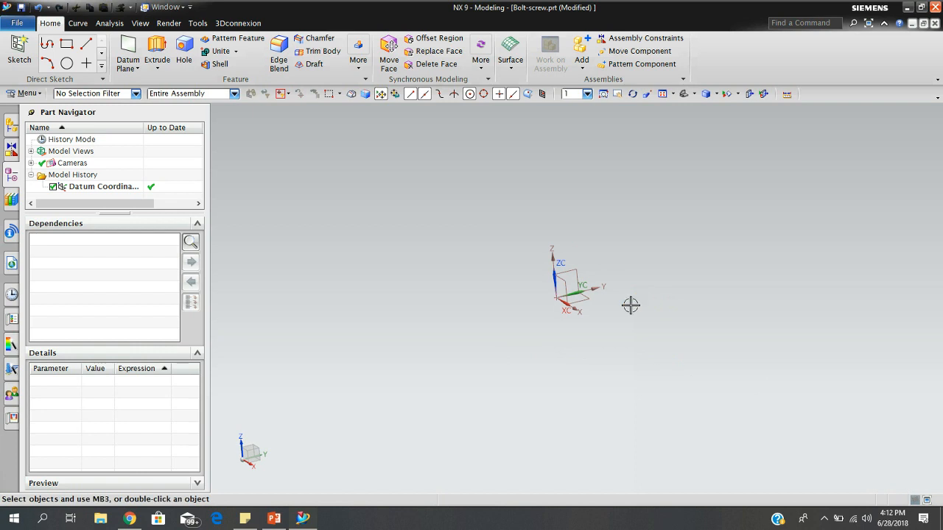
{"action": "left_click", "coordinate": [550, 280]}
{"action": "key", "text": "Escape"}
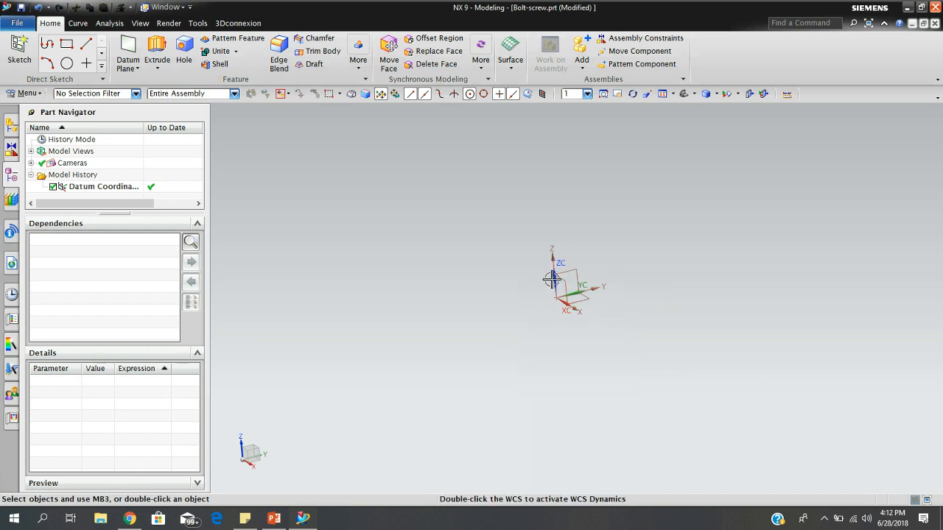
{"action": "middle_click_drag", "start_coordinate": [464, 296], "coordinate": [534, 325]}
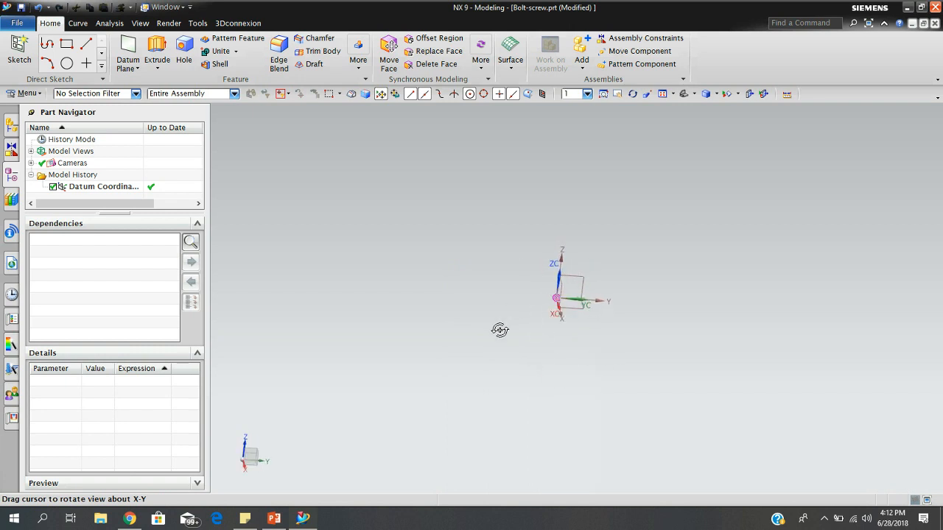
{"action": "middle_click_drag", "start_coordinate": [566, 332], "coordinate": [541, 319]}
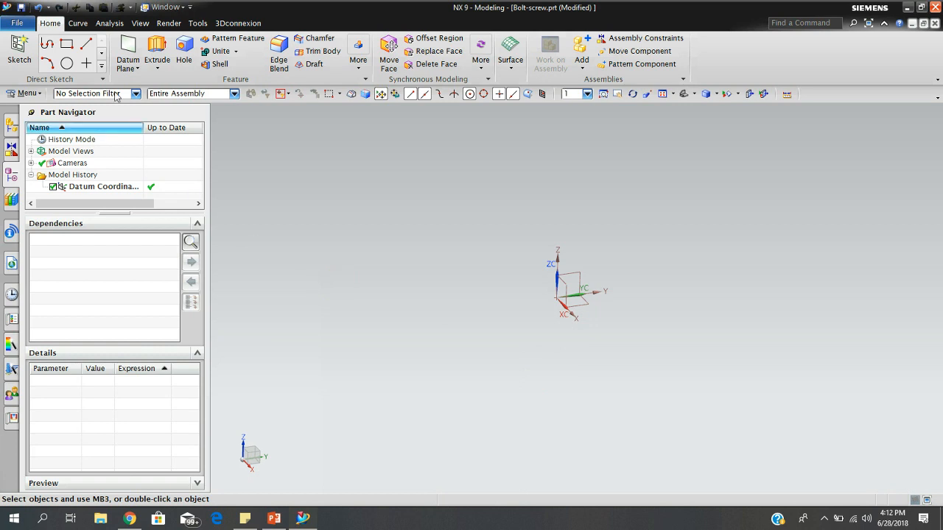
Create an On Plane sketch on the YZ plane of the datum coordinate system, using the Inferred plane method.
{"action": "left_click", "coordinate": [27, 51]}
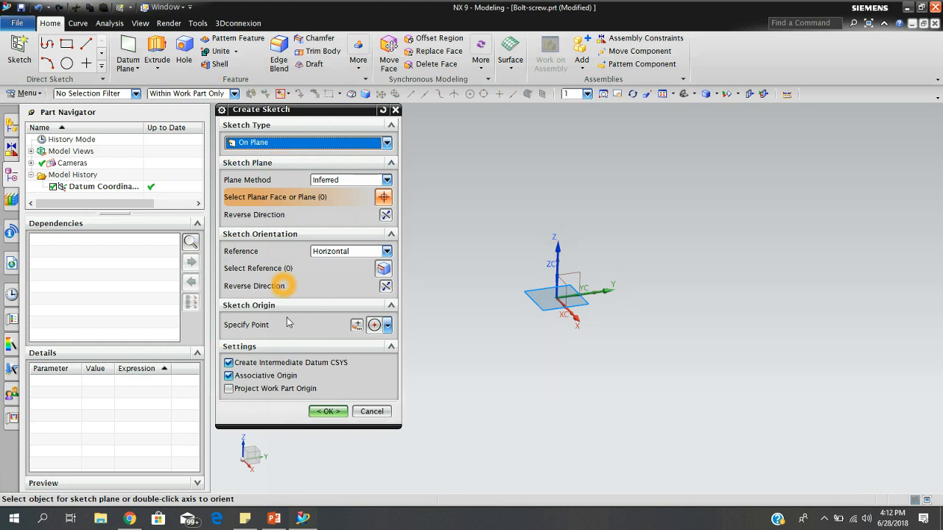
{"action": "left_click", "coordinate": [386, 142]}
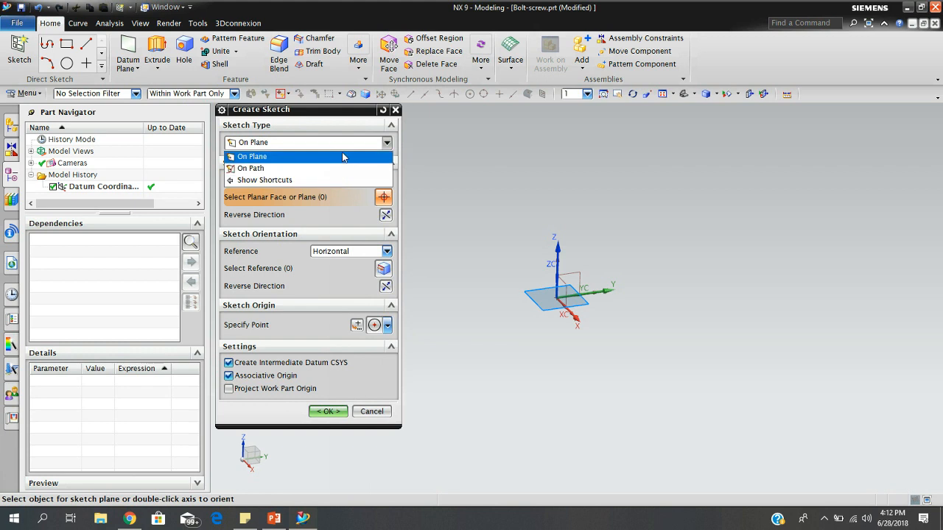
{"action": "left_click", "coordinate": [341, 156]}
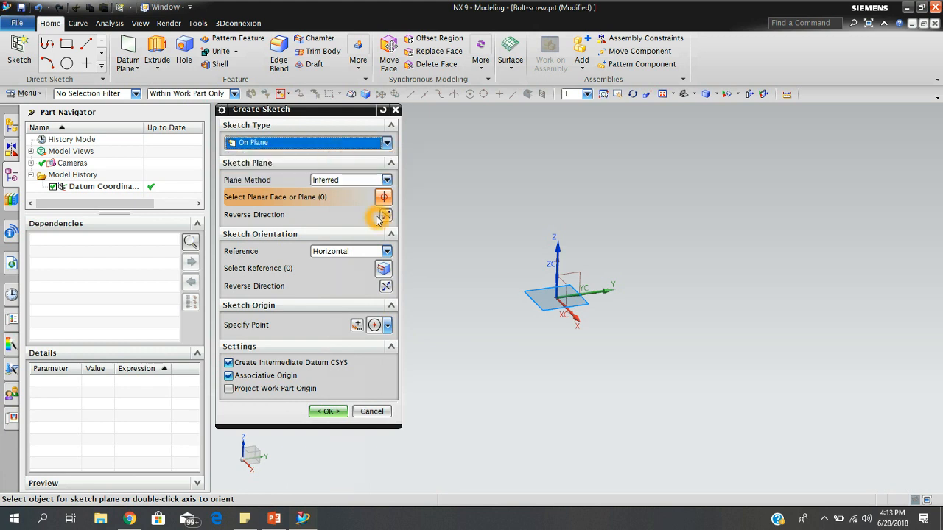
{"action": "left_click", "coordinate": [388, 179]}
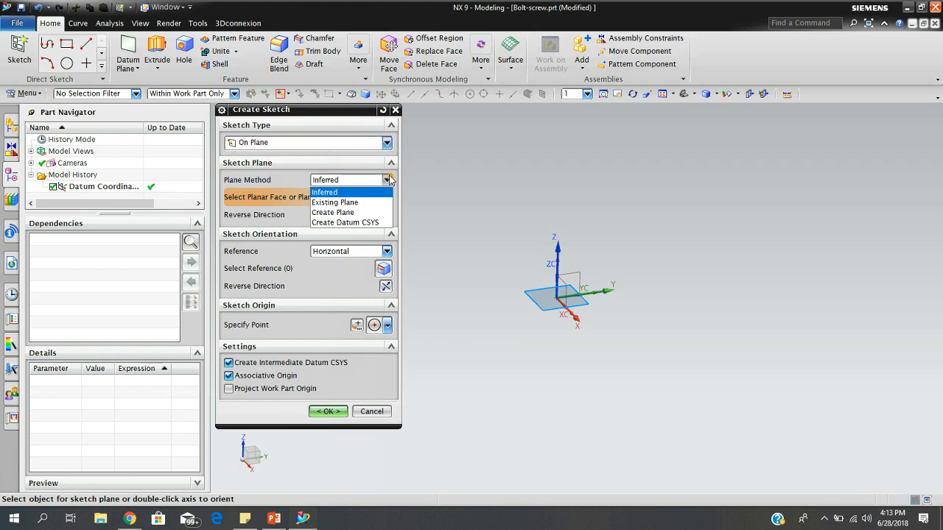
{"action": "left_click", "coordinate": [346, 195]}
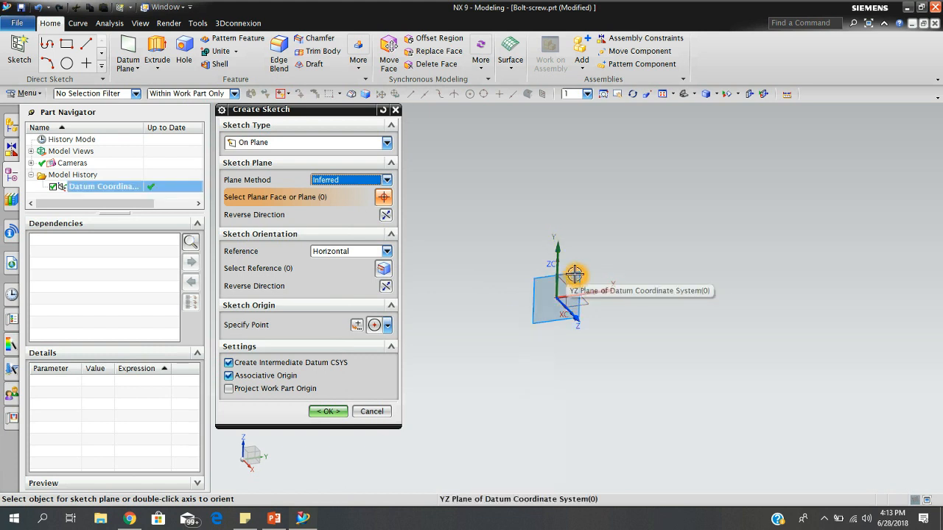
{"action": "left_click", "coordinate": [573, 274]}
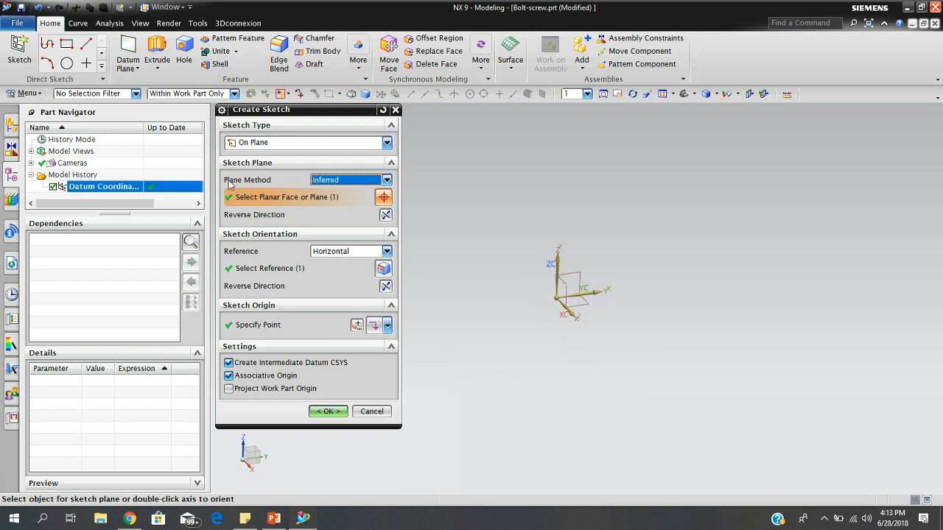
{"action": "left_click", "coordinate": [240, 269]}
{"action": "left_click", "coordinate": [324, 412]}
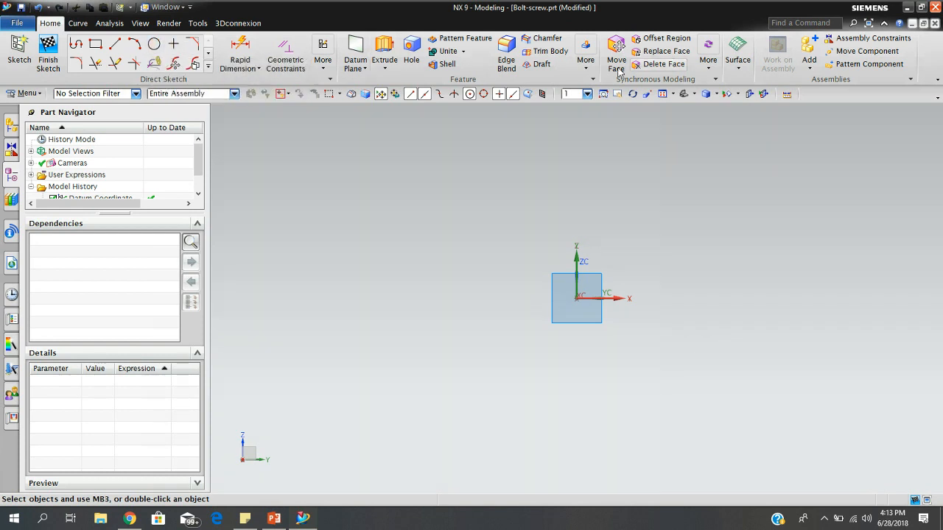
Sketch a circle about 7.617 in in diameter, centred on the datum coordinate system's origin point.
{"action": "left_click", "coordinate": [153, 49]}
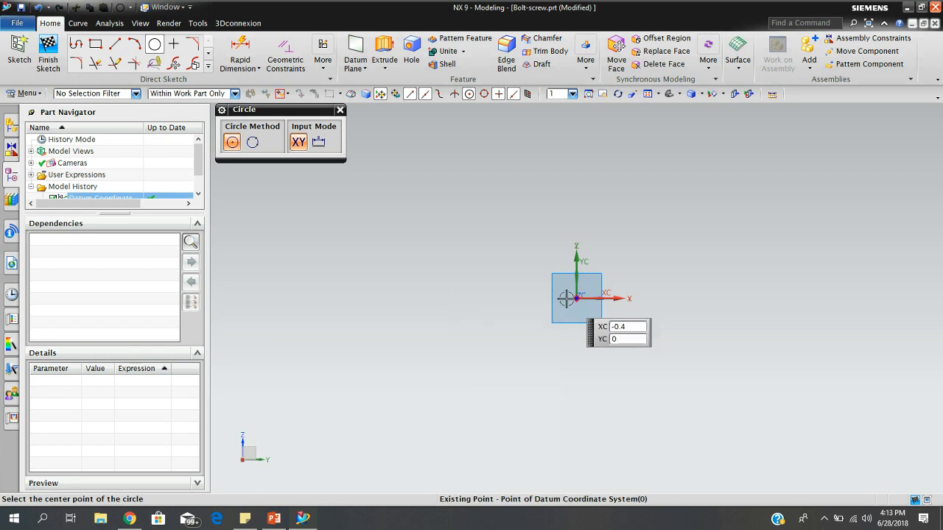
{"action": "left_click", "coordinate": [251, 143]}
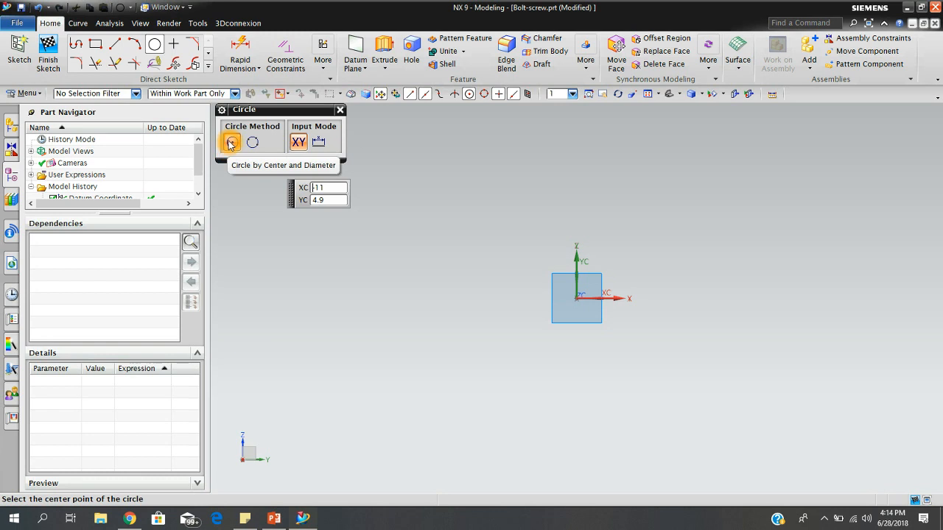
{"action": "left_click", "coordinate": [577, 298]}
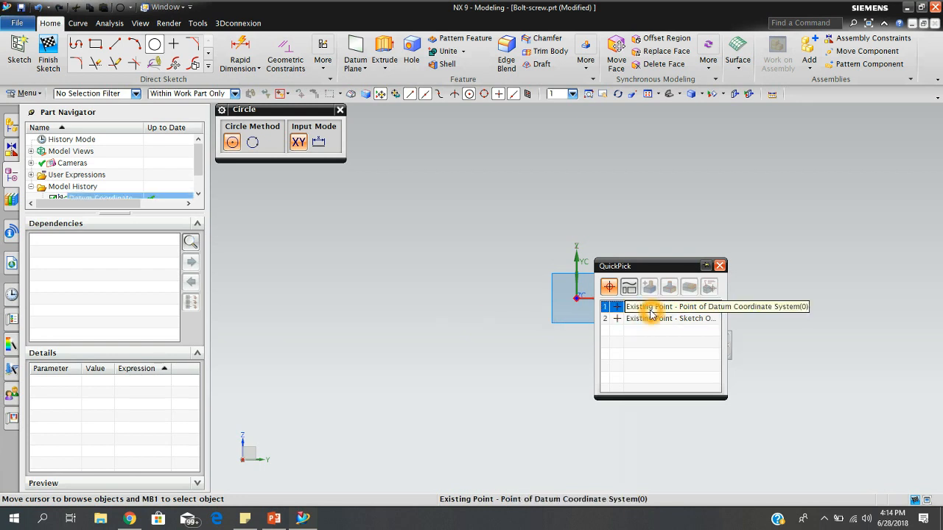
{"action": "left_click", "coordinate": [626, 306]}
{"action": "left_click", "coordinate": [642, 336]}
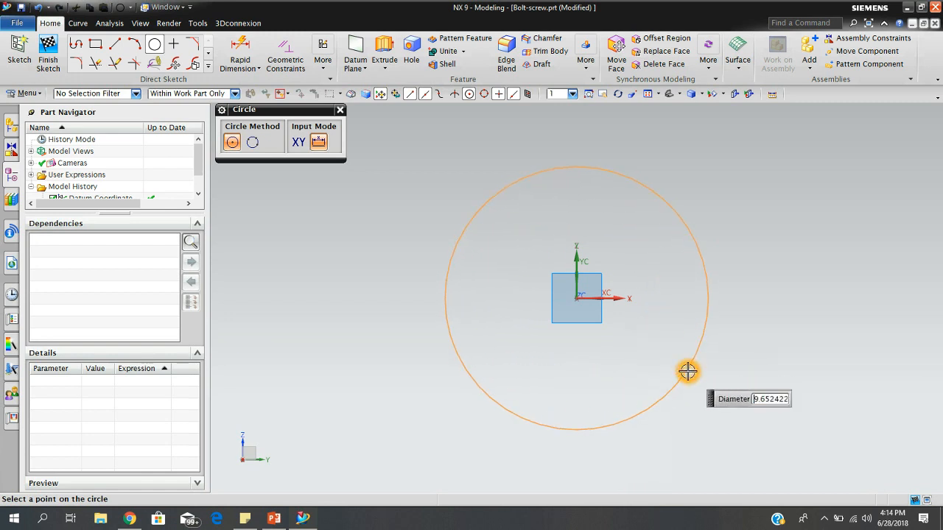
{"action": "left_click", "coordinate": [642, 323]}
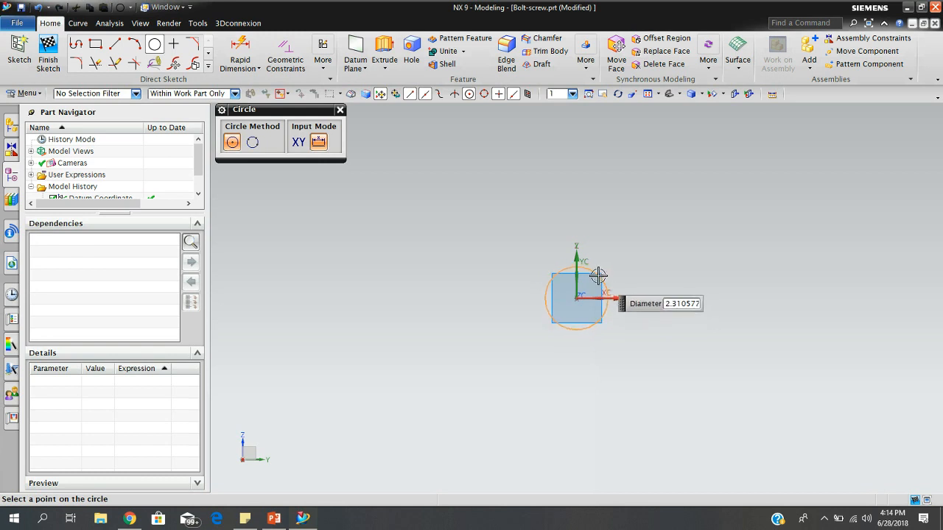
{"action": "scroll", "coordinate": [597, 282], "scroll_direction": "down", "scroll_amount": 3}
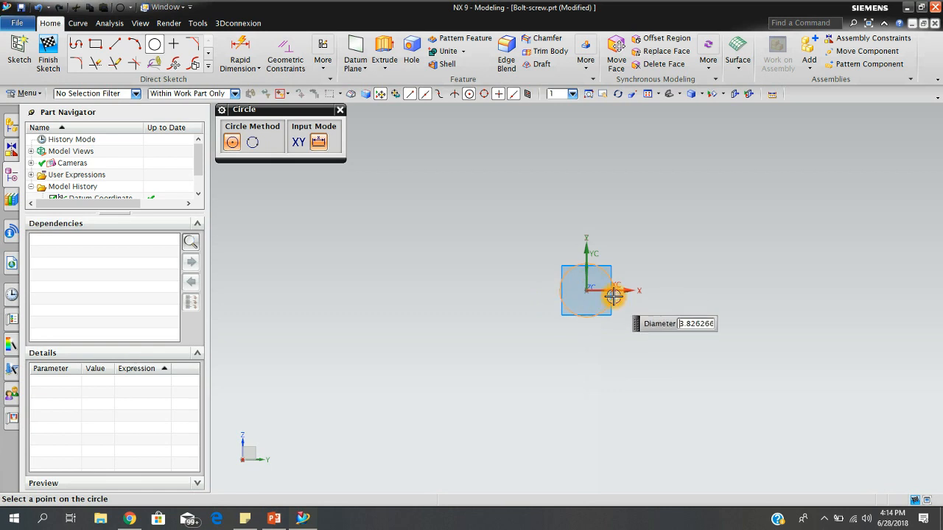
{"action": "scroll", "coordinate": [623, 305], "scroll_direction": "down", "scroll_amount": 1}
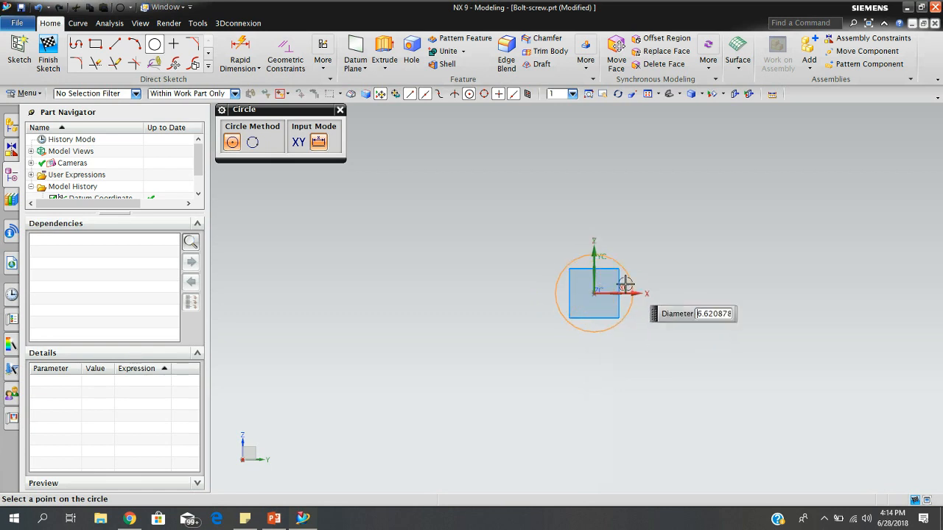
{"action": "left_click", "coordinate": [638, 288]}
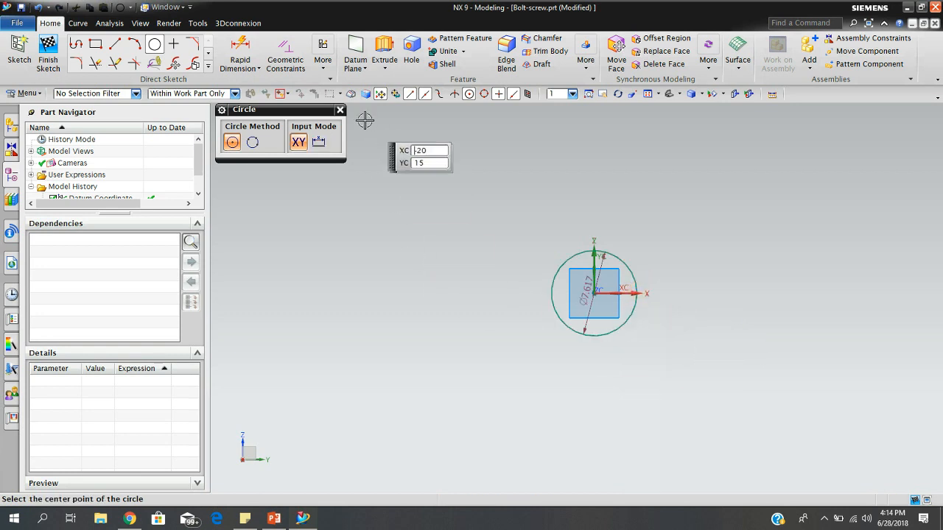
{"action": "left_click", "coordinate": [340, 110]}
Set the diameter dimension of the sketched circle to 2.00 in.
{"action": "left_click", "coordinate": [584, 291]}
{"action": "double_click", "coordinate": [585, 290]}
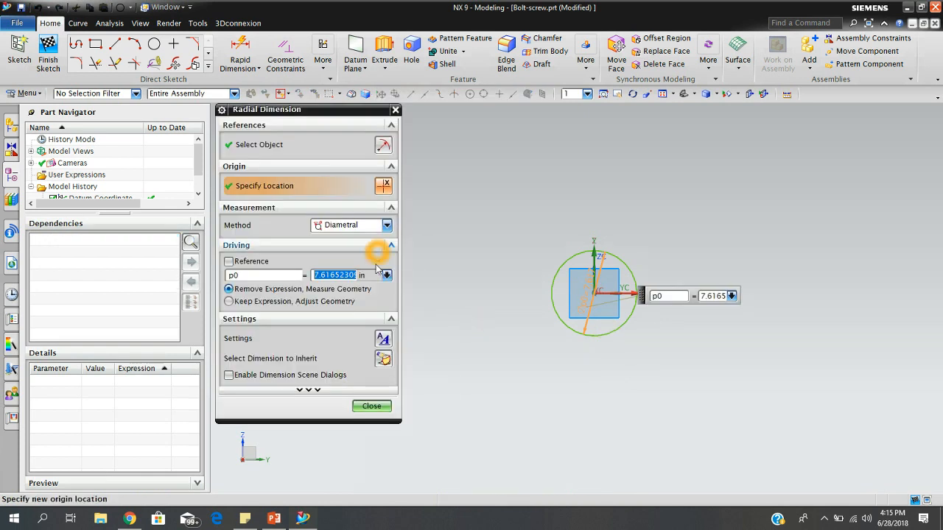
{"action": "key", "text": "BackSpace"}
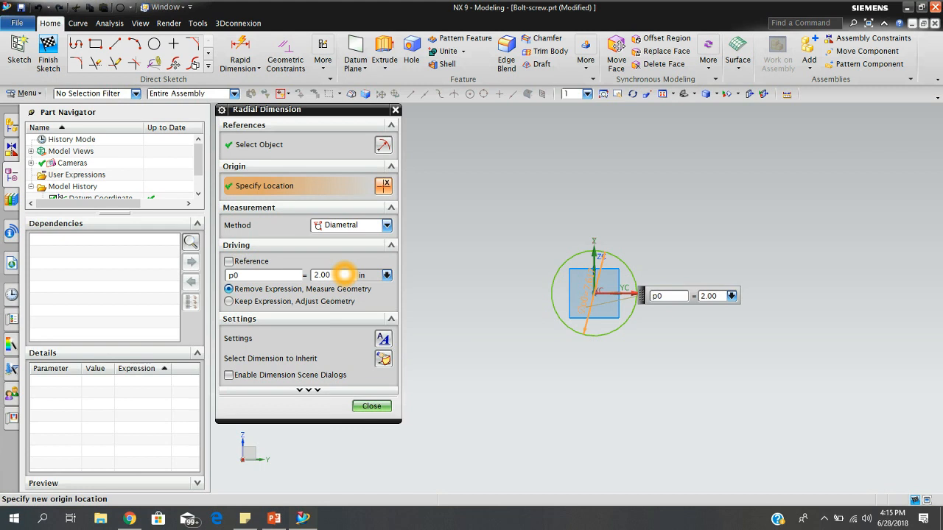
{"action": "type", "text": "2.00"}
{"action": "key", "text": "Return"}
{"action": "left_click", "coordinate": [368, 415]}
Finish the circle sketch on the YZ plane and return to the part model.
{"action": "left_click", "coordinate": [606, 310]}
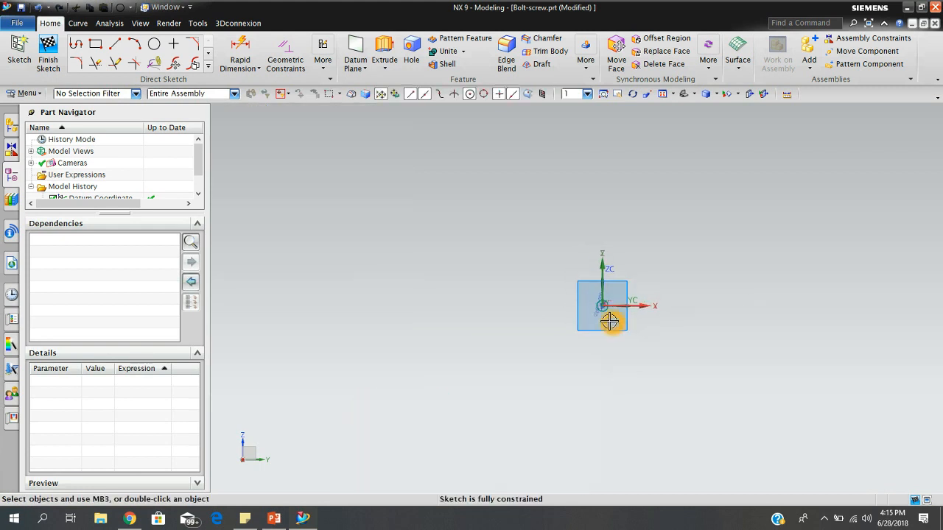
{"action": "scroll", "coordinate": [604, 300], "scroll_direction": "up", "scroll_amount": 5}
{"action": "scroll", "coordinate": [598, 315], "scroll_direction": "down", "scroll_amount": 5}
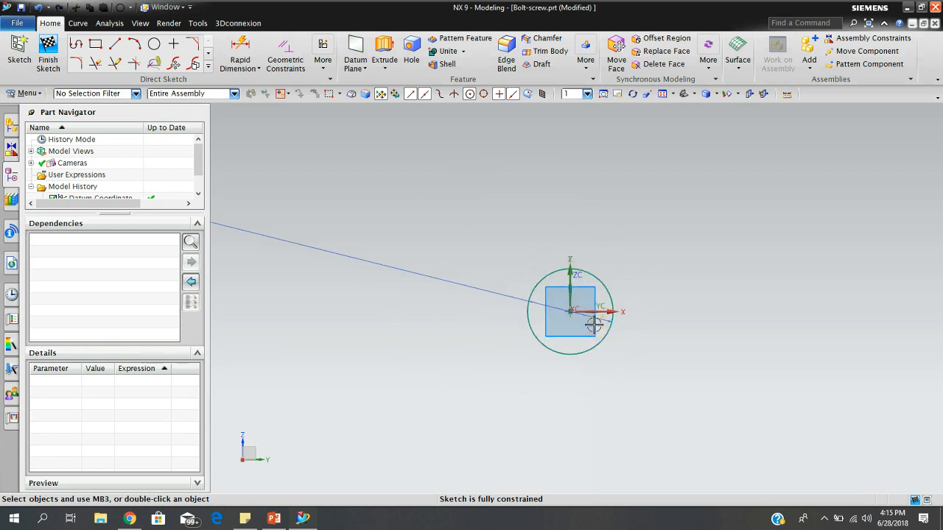
{"action": "scroll", "coordinate": [628, 331], "scroll_direction": "down", "scroll_amount": 4}
{"action": "scroll", "coordinate": [626, 330], "scroll_direction": "up", "scroll_amount": 5}
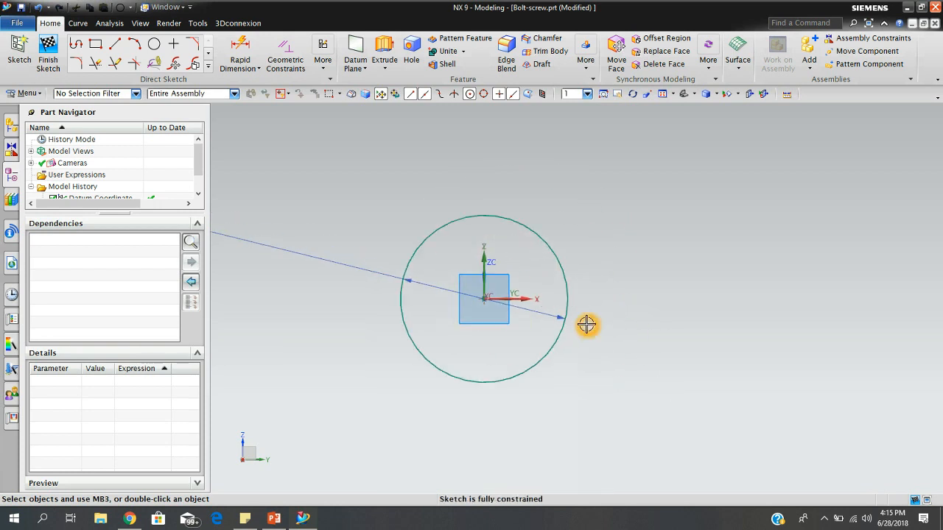
{"action": "mouse_move", "coordinate": [658, 327]}
{"action": "middle_mouse_down"}
{"action": "mouse_move", "coordinate": [564, 393]}
{"action": "mouse_move", "coordinate": [623, 402]}
{"action": "mouse_move", "coordinate": [646, 330]}
{"action": "mouse_move", "coordinate": [636, 359]}
{"action": "middle_mouse_up"}
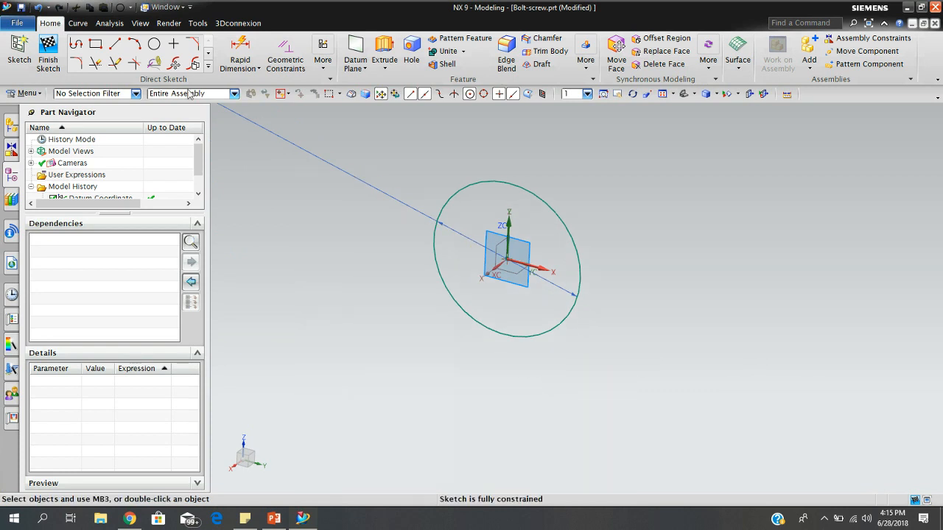
{"action": "left_click", "coordinate": [46, 58]}
{"action": "mouse_move", "coordinate": [406, 238]}
{"action": "middle_mouse_down"}
{"action": "mouse_move", "coordinate": [472, 223]}
{"action": "mouse_move", "coordinate": [429, 232]}
{"action": "mouse_move", "coordinate": [442, 230]}
{"action": "middle_mouse_up"}
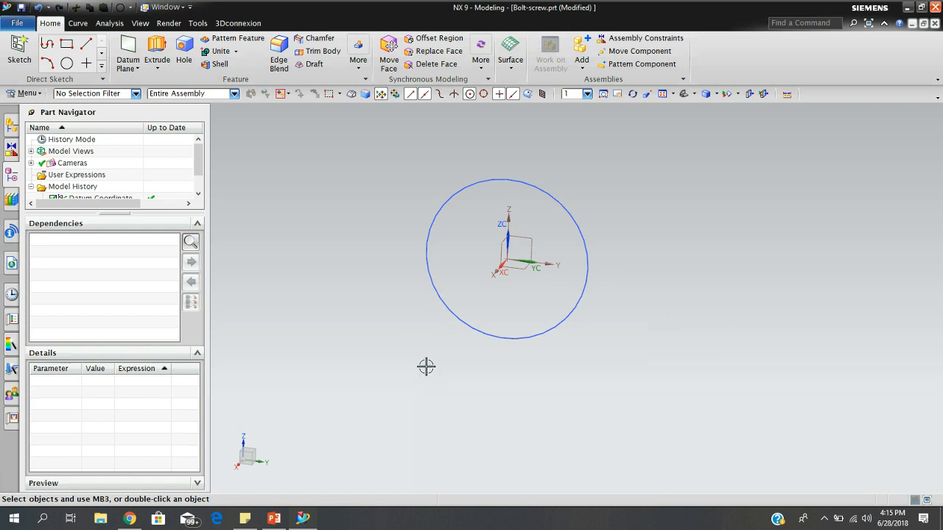
{"action": "left_click", "coordinate": [461, 296]}
{"action": "left_click", "coordinate": [490, 288]}
Extrude the circle from a start distance of 0 to an end distance of 1 in, with the Boolean set to Inferred.
{"action": "left_click", "coordinate": [148, 42]}
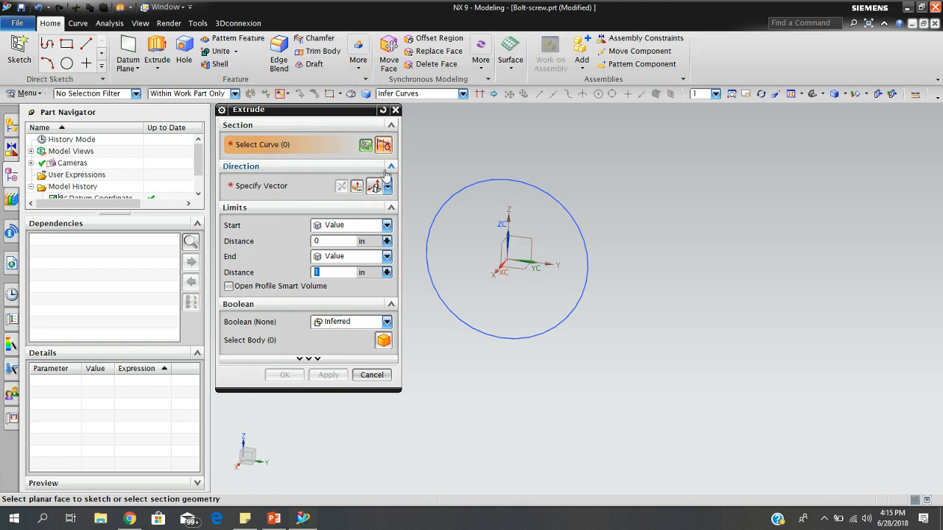
{"action": "left_click", "coordinate": [539, 188]}
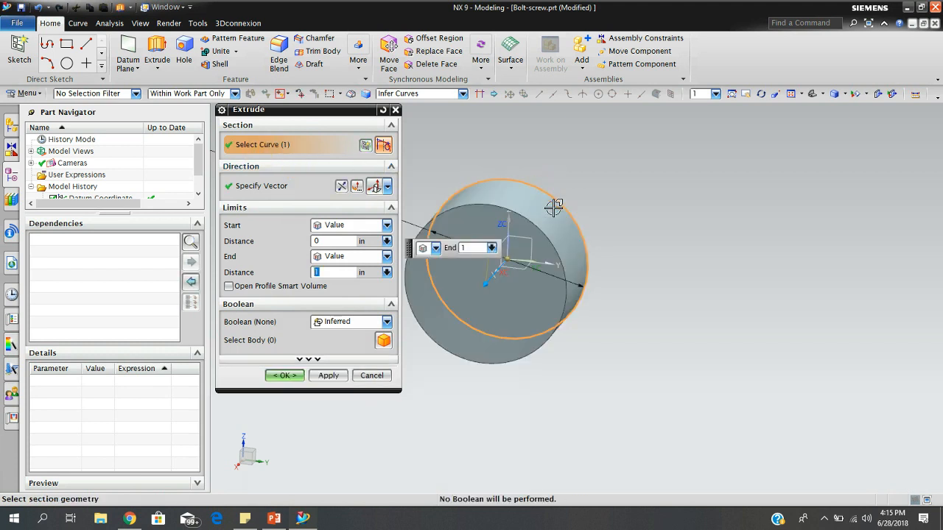
{"action": "left_click", "coordinate": [301, 373]}
{"action": "left_click", "coordinate": [364, 307]}
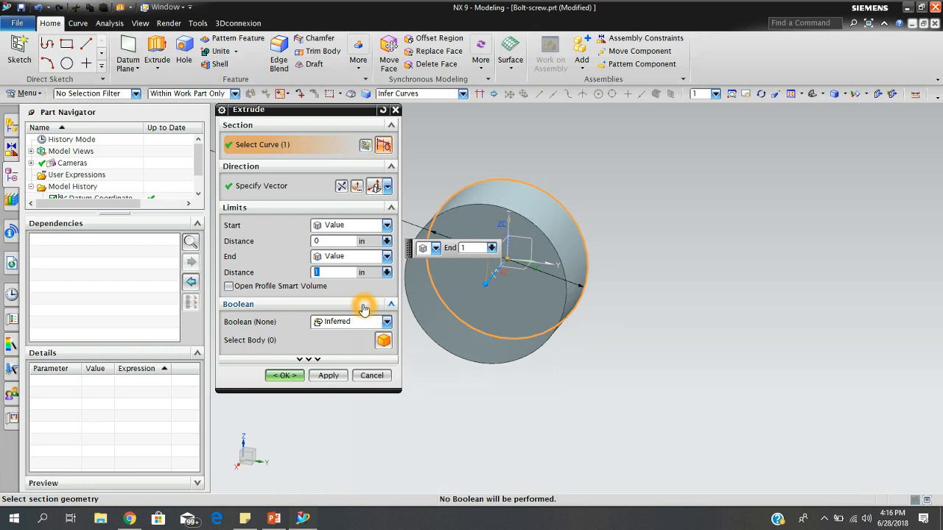
{"action": "middle_click_drag", "start_coordinate": [622, 326], "coordinate": [597, 372]}
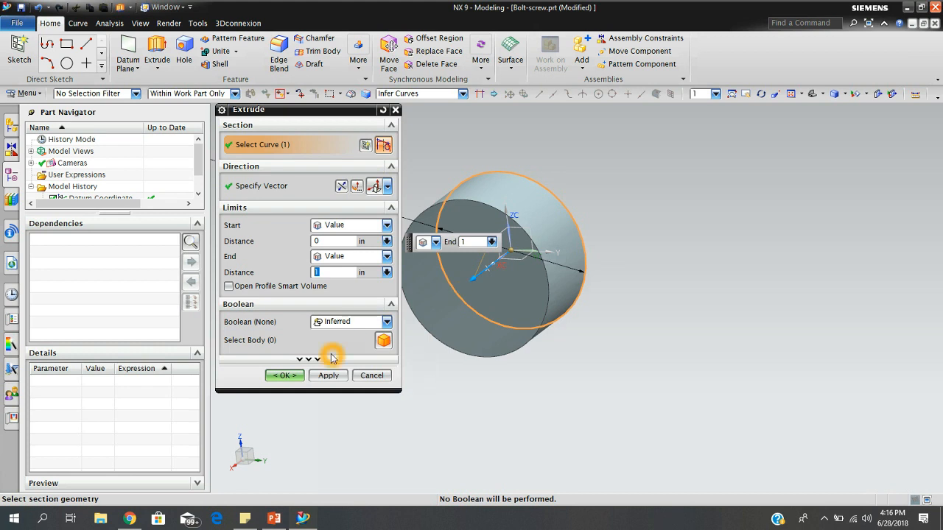
{"action": "left_click", "coordinate": [386, 324]}
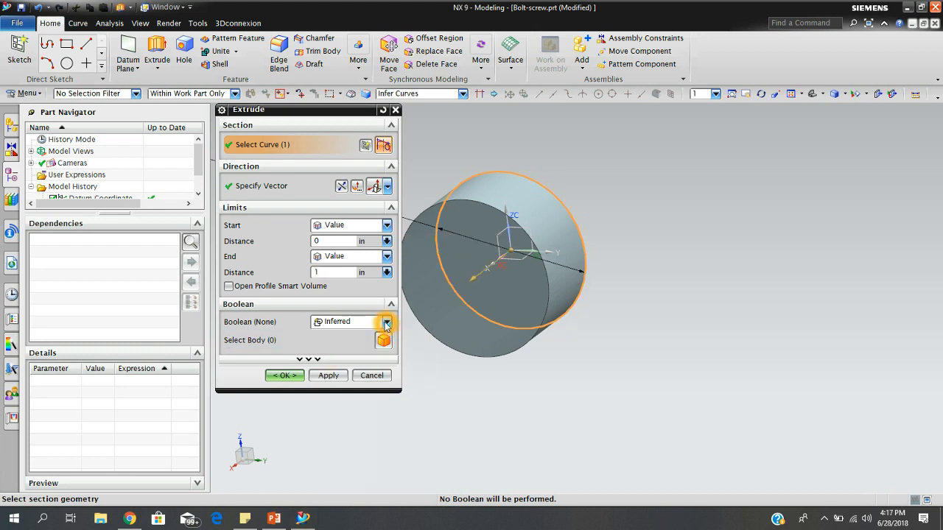
{"action": "left_click", "coordinate": [386, 324]}
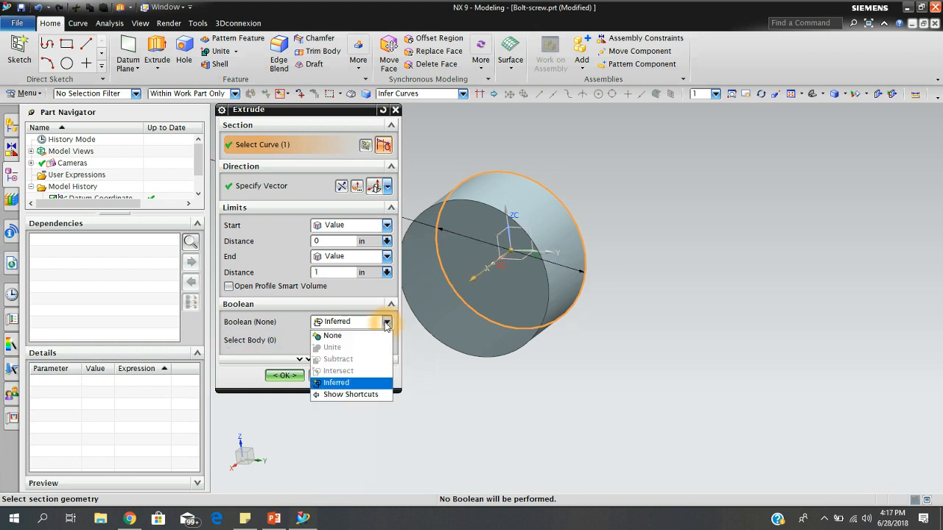
{"action": "left_click", "coordinate": [376, 384]}
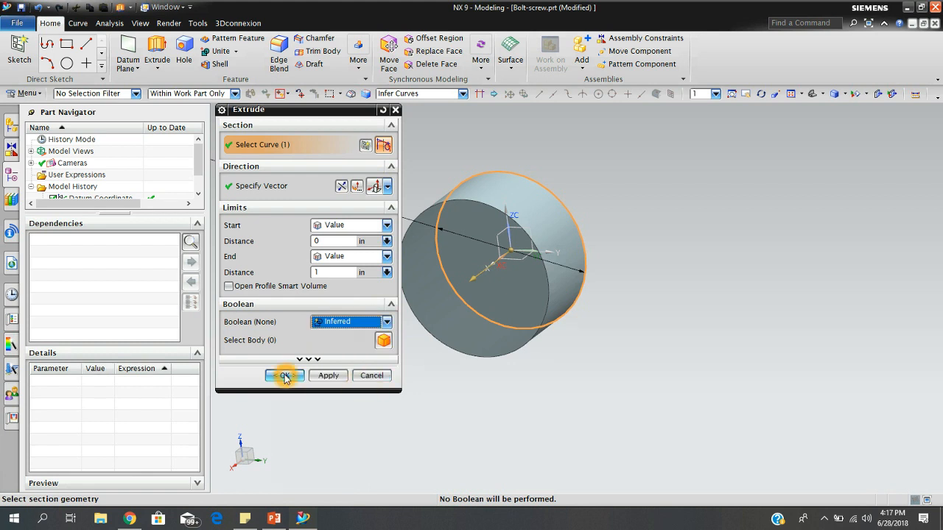
{"action": "left_click", "coordinate": [328, 272]}
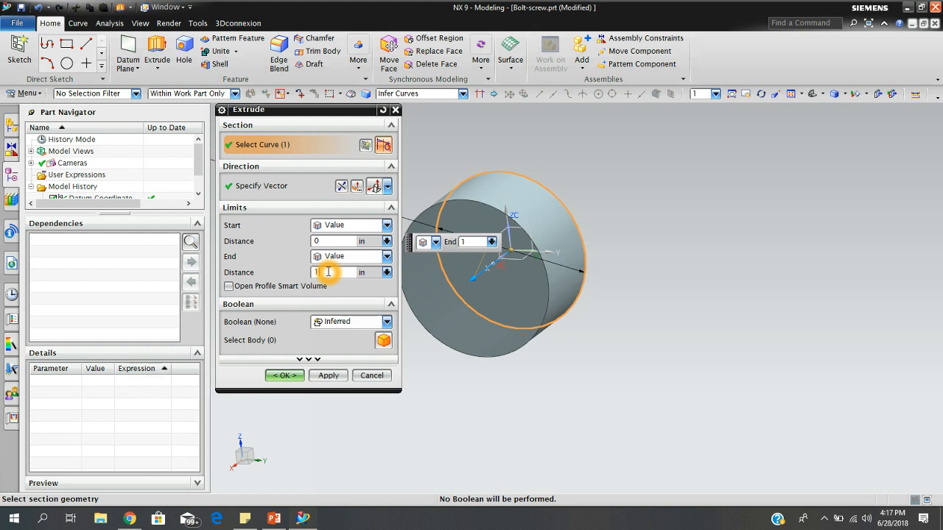
{"action": "left_click", "coordinate": [285, 376]}
Create an On Plane sketch on the flat end face of the extruded cylinder that faces the positive X direction.
{"action": "middle_click_drag", "start_coordinate": [623, 362], "coordinate": [564, 321]}
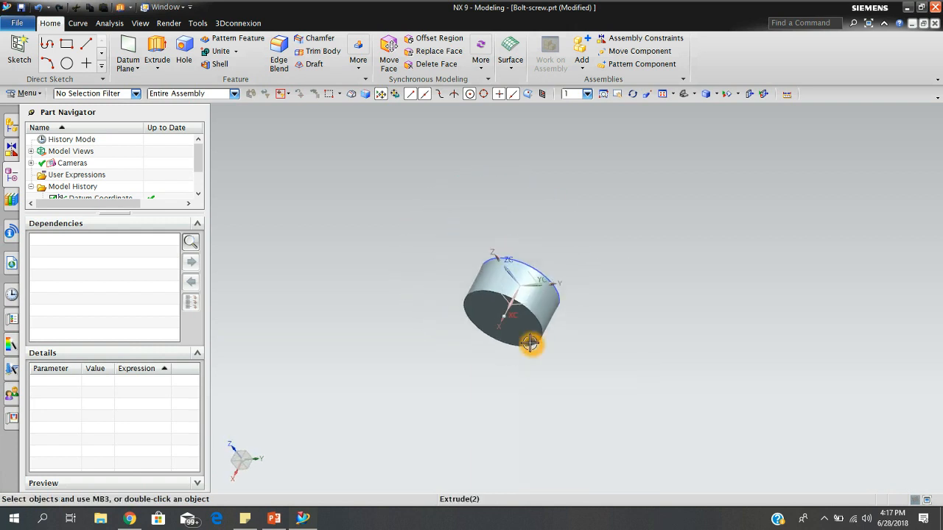
{"action": "scroll", "coordinate": [529, 355], "scroll_direction": "up", "scroll_amount": 3}
{"action": "middle_click_drag", "start_coordinate": [557, 313], "coordinate": [560, 328]}
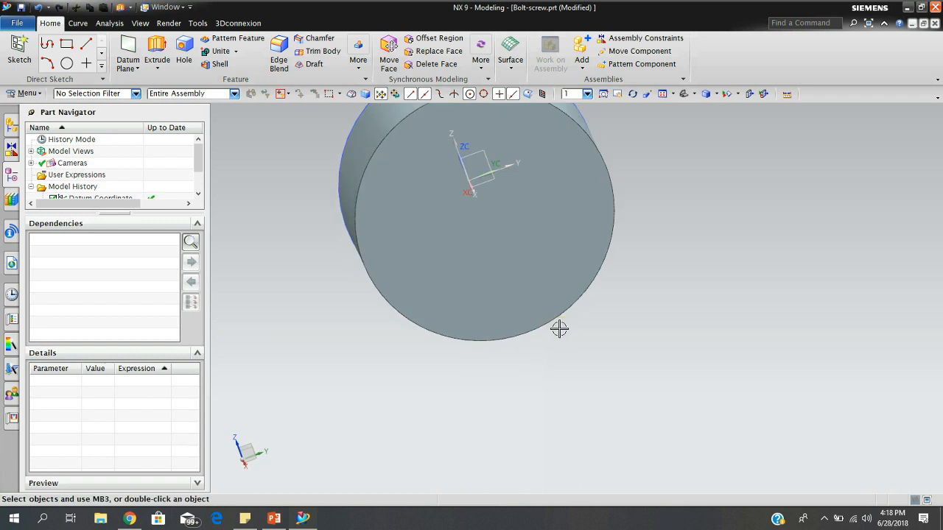
{"action": "scroll", "coordinate": [560, 328], "scroll_direction": "down", "scroll_amount": 3}
{"action": "scroll", "coordinate": [599, 222], "scroll_direction": "down", "scroll_amount": 1}
{"action": "mouse_move", "coordinate": [599, 222]}
{"action": "middle_mouse_down"}
{"action": "mouse_move", "coordinate": [650, 234]}
{"action": "mouse_move", "coordinate": [603, 210]}
{"action": "mouse_move", "coordinate": [602, 189]}
{"action": "mouse_move", "coordinate": [612, 217]}
{"action": "middle_mouse_up"}
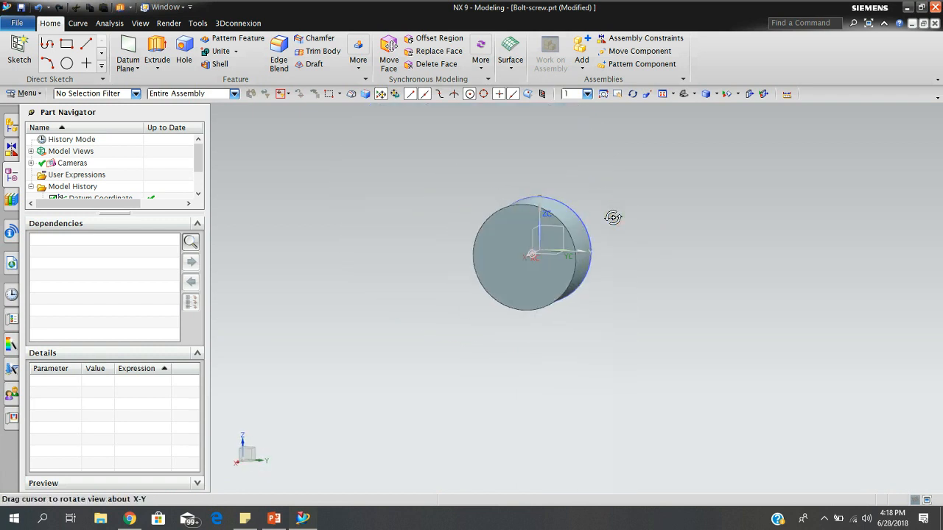
{"action": "left_click", "coordinate": [16, 49]}
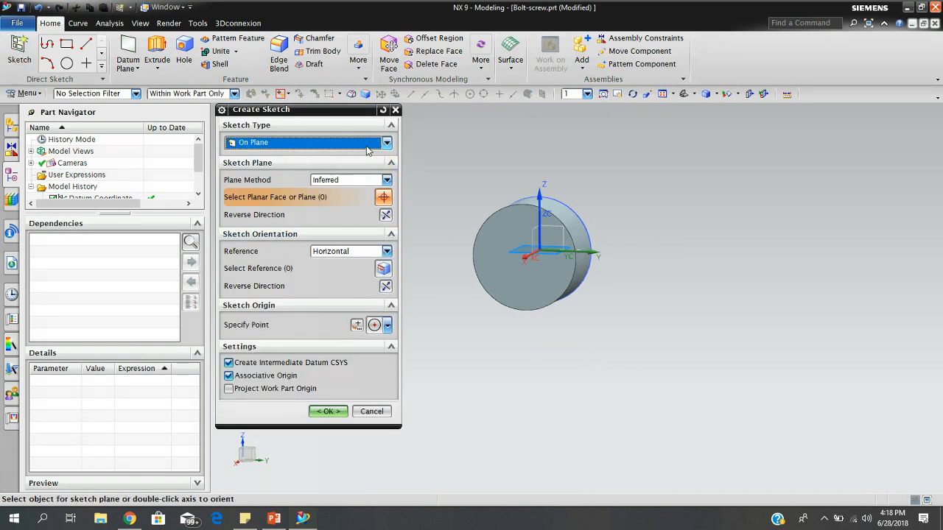
{"action": "mouse_move", "coordinate": [585, 261]}
{"action": "middle_mouse_down"}
{"action": "mouse_move", "coordinate": [591, 280]}
{"action": "mouse_move", "coordinate": [522, 297]}
{"action": "mouse_move", "coordinate": [627, 275]}
{"action": "mouse_move", "coordinate": [597, 288]}
{"action": "mouse_move", "coordinate": [560, 358]}
{"action": "mouse_move", "coordinate": [495, 334]}
{"action": "mouse_move", "coordinate": [559, 316]}
{"action": "mouse_move", "coordinate": [614, 248]}
{"action": "mouse_move", "coordinate": [599, 279]}
{"action": "mouse_move", "coordinate": [606, 301]}
{"action": "middle_mouse_up"}
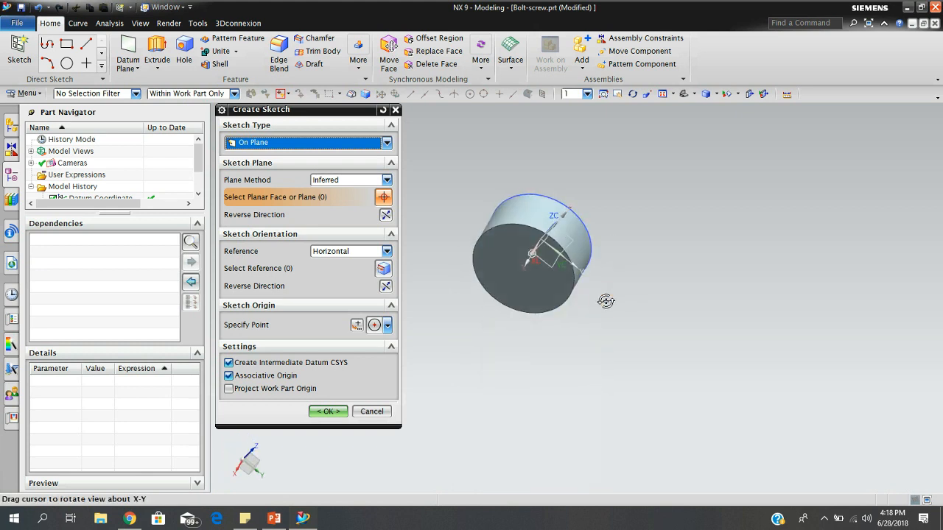
{"action": "middle_click_drag", "start_coordinate": [529, 301], "coordinate": [537, 281]}
{"action": "left_click", "coordinate": [532, 289]}
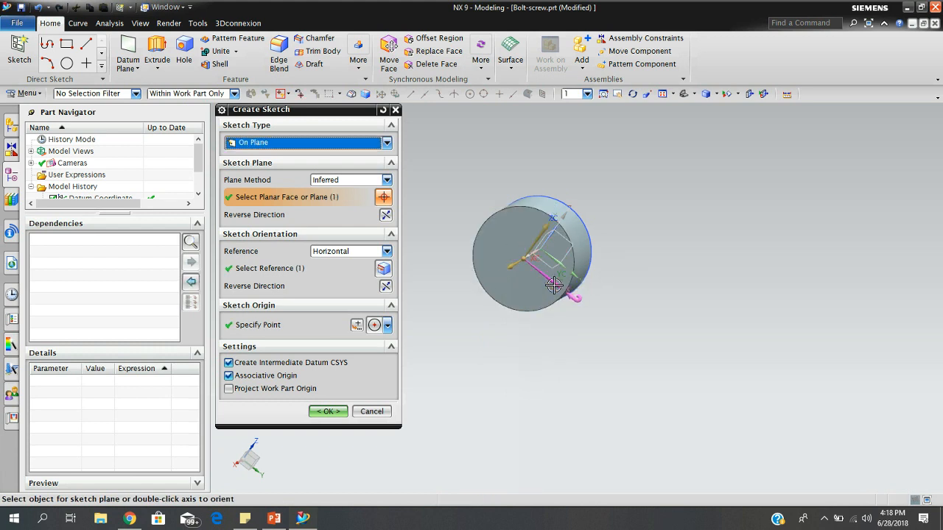
{"action": "left_click", "coordinate": [329, 412]}
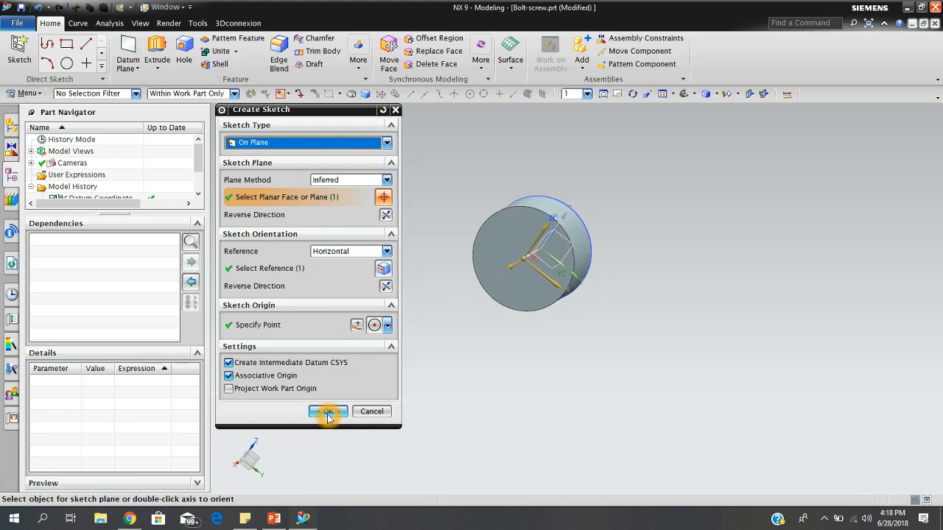
{"action": "left_click", "coordinate": [328, 414]}
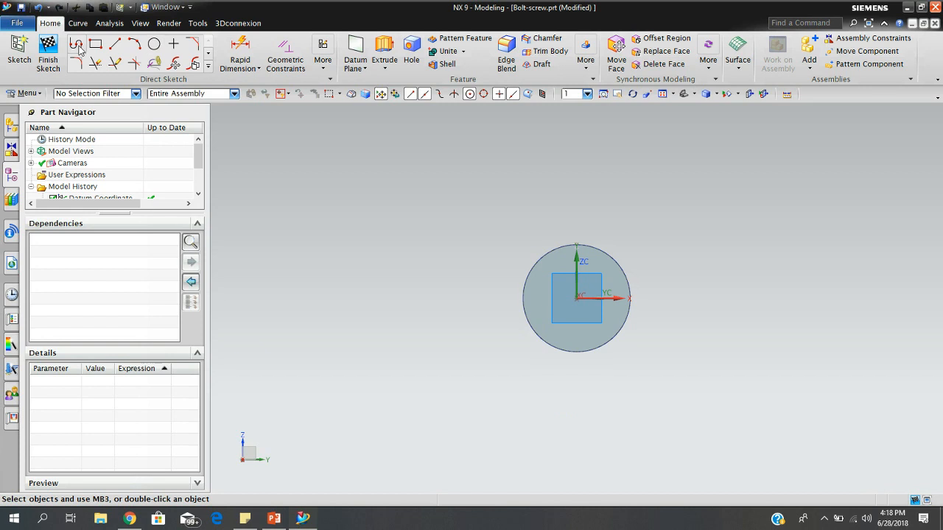
Sketch a circle about 1.035 in in diameter on the cylinder's end face, centred on the sketch origin.
{"action": "left_click", "coordinate": [152, 46]}
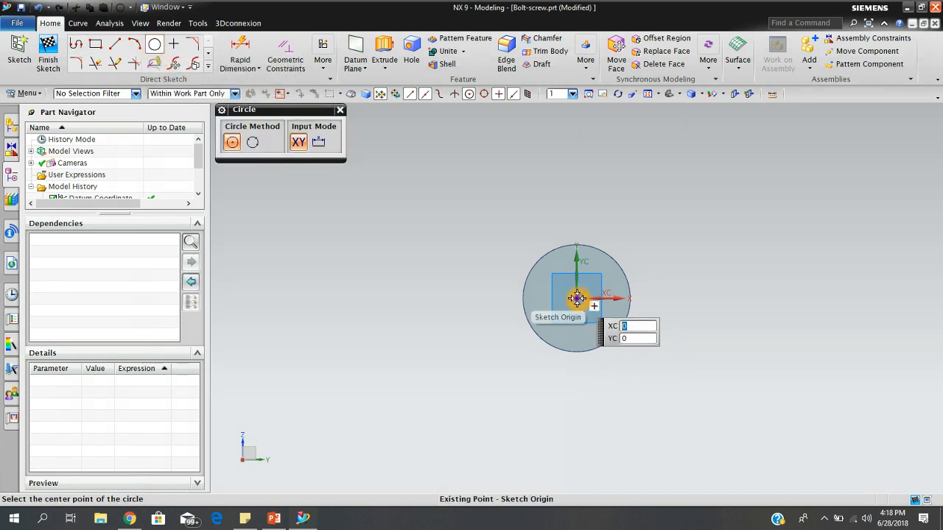
{"action": "left_click", "coordinate": [576, 298]}
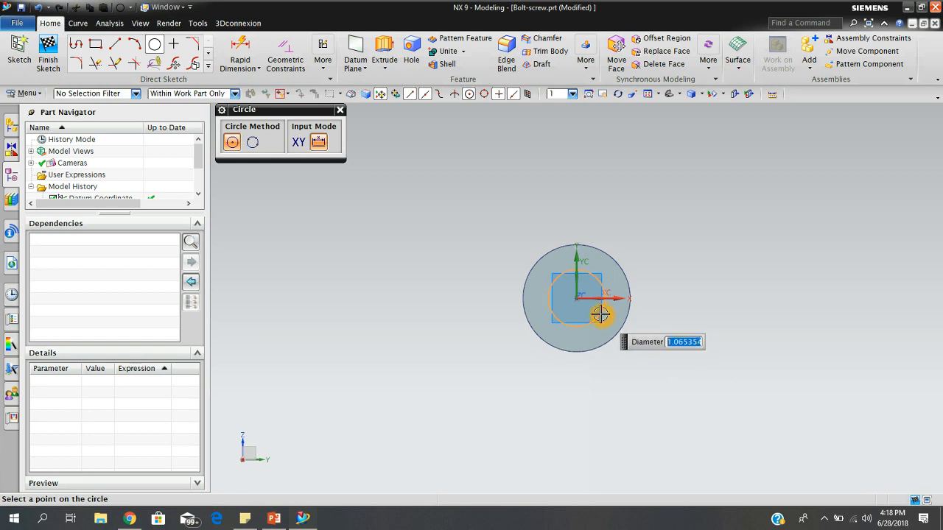
{"action": "left_click", "coordinate": [599, 313]}
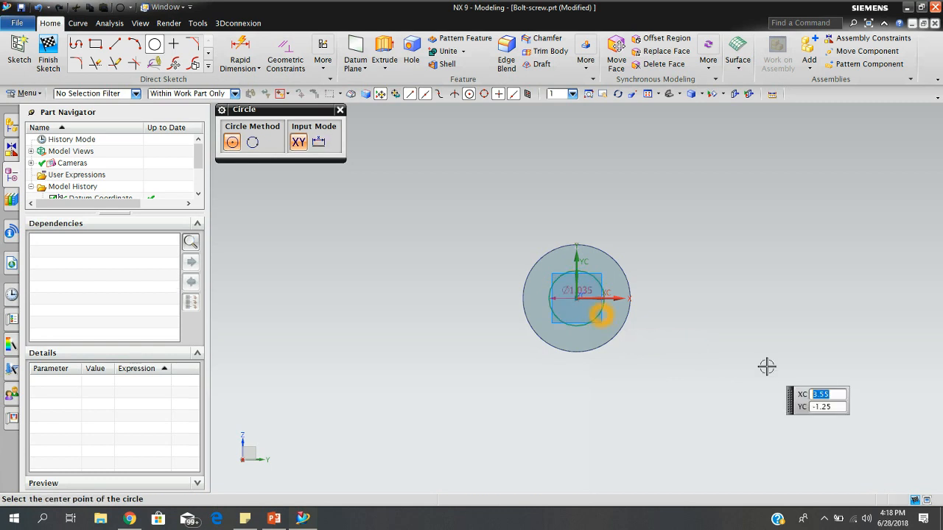
Set the diameter of the circle on the head's end face to 1 in and finish the sketch.
{"action": "left_click", "coordinate": [341, 112]}
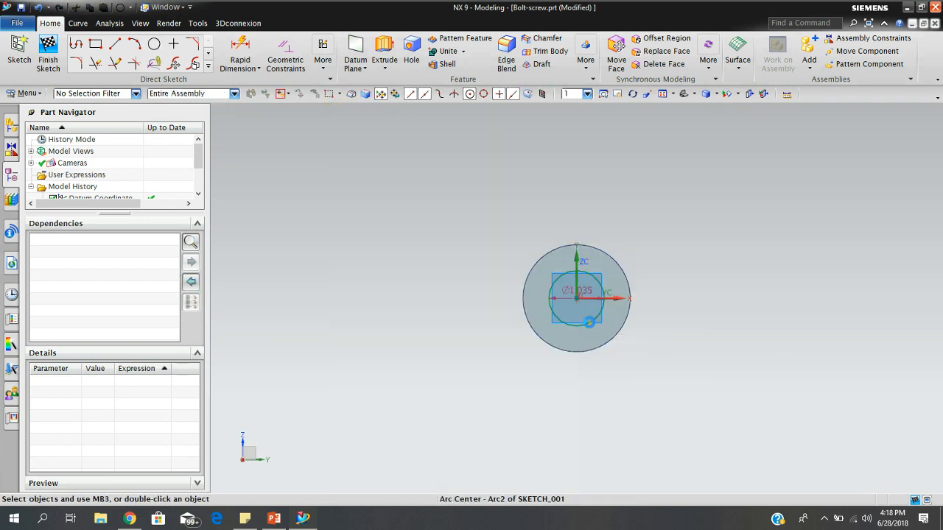
{"action": "left_click", "coordinate": [591, 323]}
{"action": "double_click", "coordinate": [587, 291]}
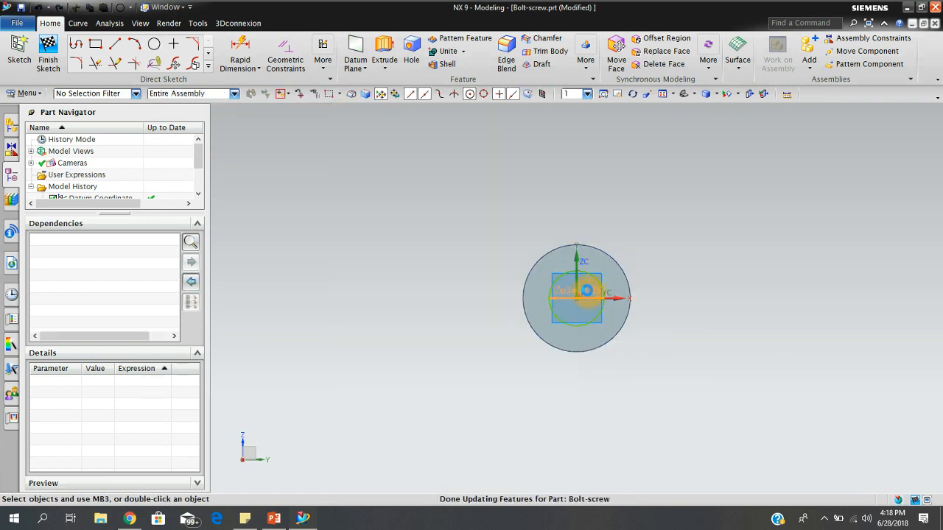
{"action": "key", "text": "BackSpace"}
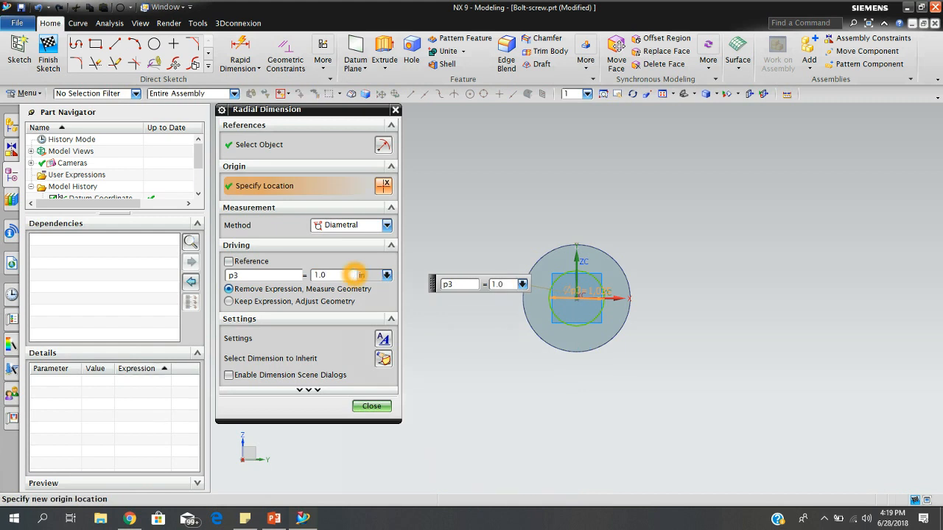
{"action": "left_click", "coordinate": [371, 407]}
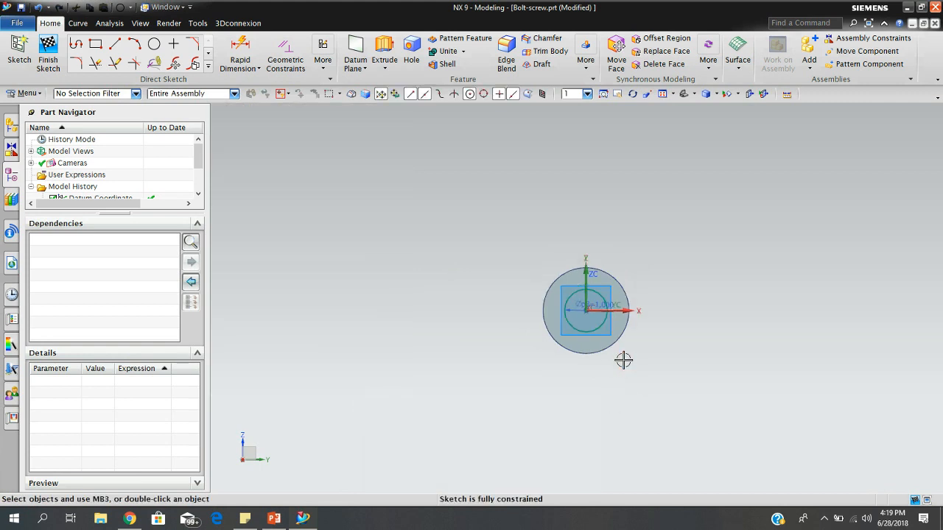
{"action": "scroll", "coordinate": [623, 358], "scroll_direction": "up", "scroll_amount": 5}
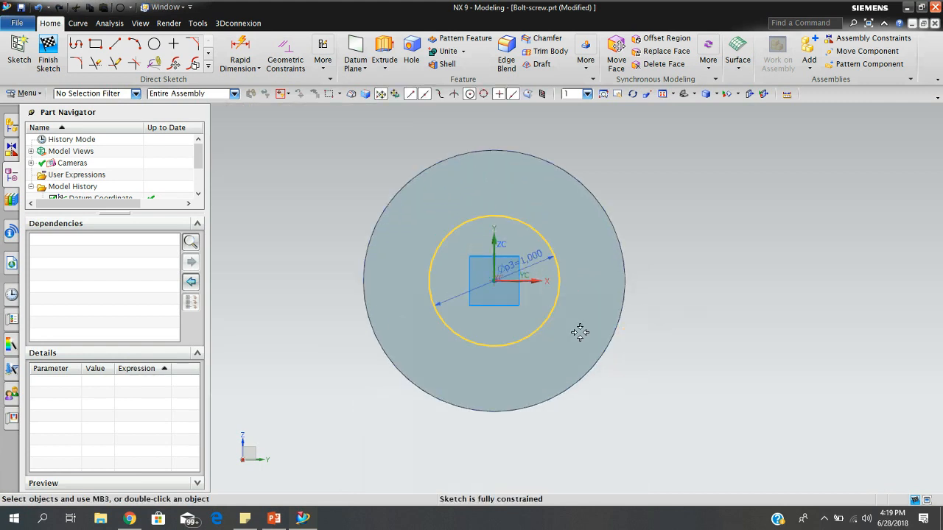
{"action": "mouse_move", "coordinate": [631, 246]}
{"action": "middle_mouse_down"}
{"action": "mouse_move", "coordinate": [680, 211]}
{"action": "mouse_move", "coordinate": [552, 190]}
{"action": "middle_mouse_up"}
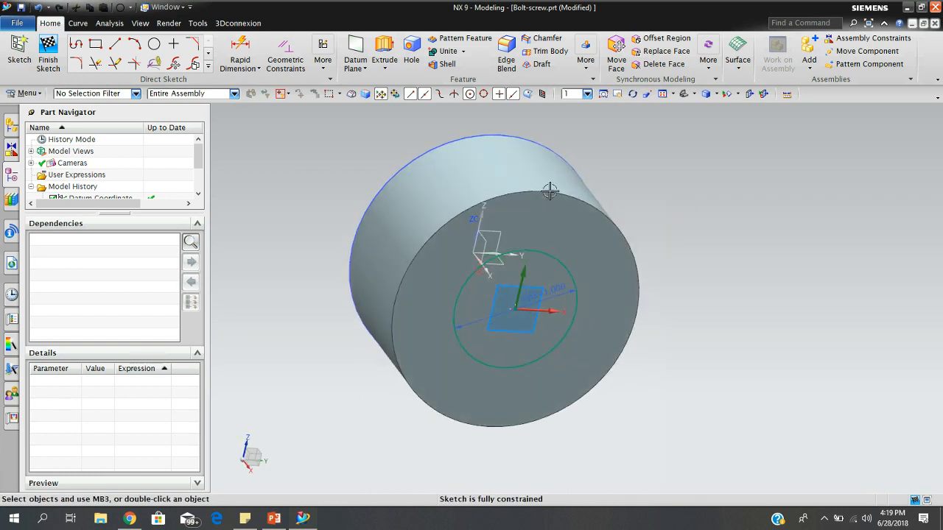
{"action": "left_click", "coordinate": [46, 59]}
Extrude the 1 in circle from 0 to 5 in and unite it with the bolt head using the Unite Boolean.
{"action": "middle_click_drag", "start_coordinate": [694, 287], "coordinate": [637, 291]}
{"action": "scroll", "coordinate": [638, 291], "scroll_direction": "down", "scroll_amount": 3}
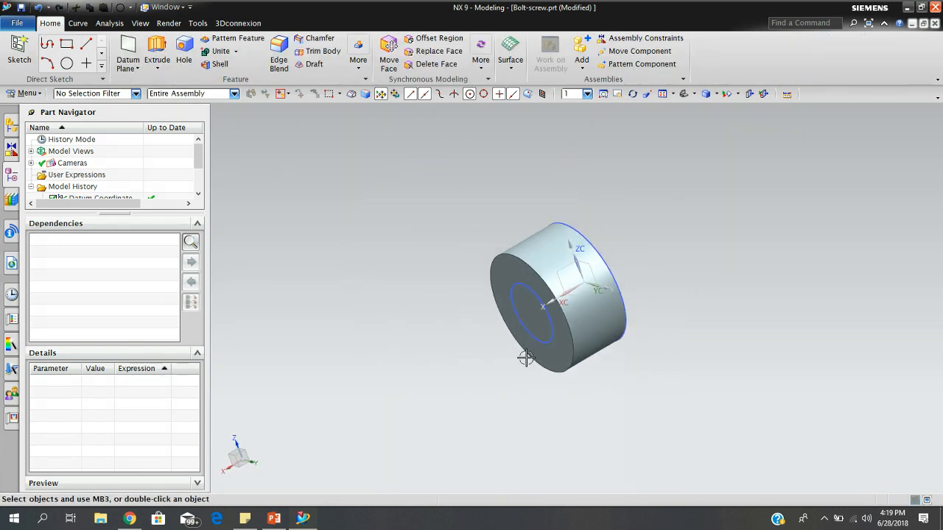
{"action": "left_click", "coordinate": [157, 48]}
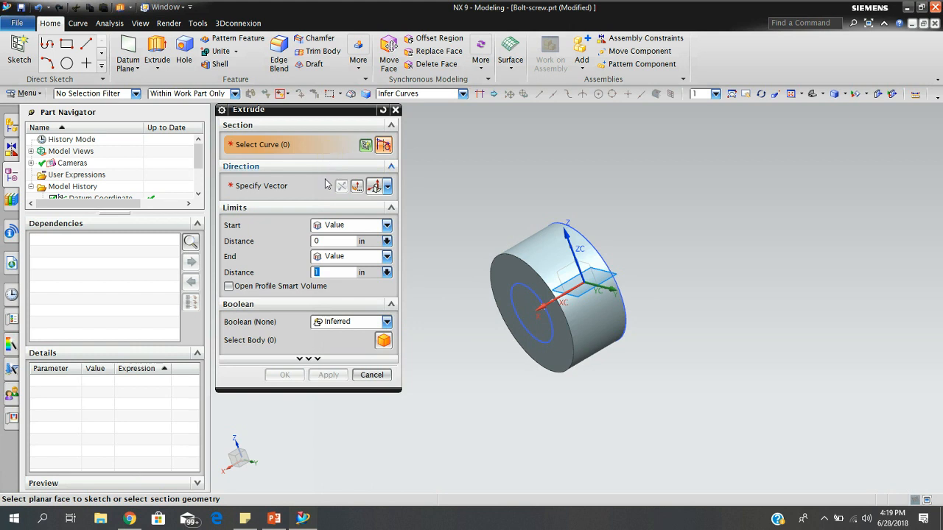
{"action": "left_click", "coordinate": [546, 341]}
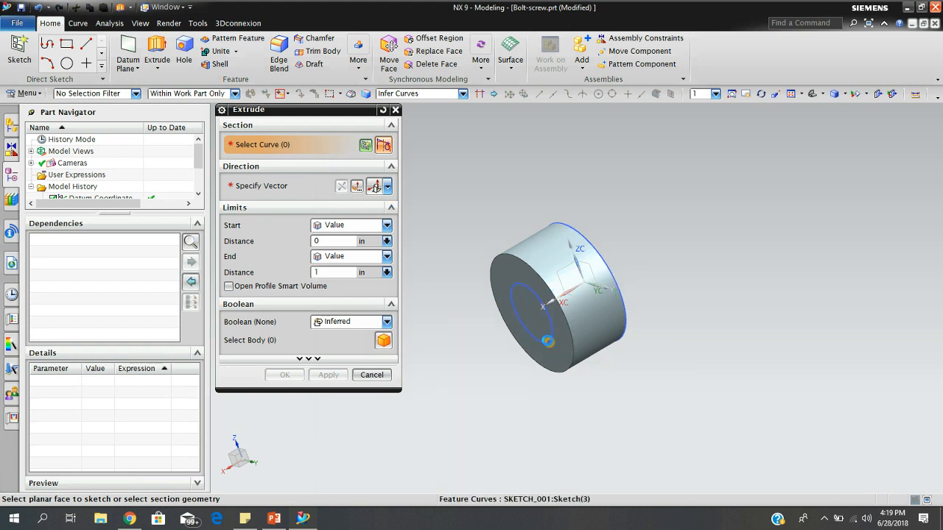
{"action": "left_click", "coordinate": [387, 323]}
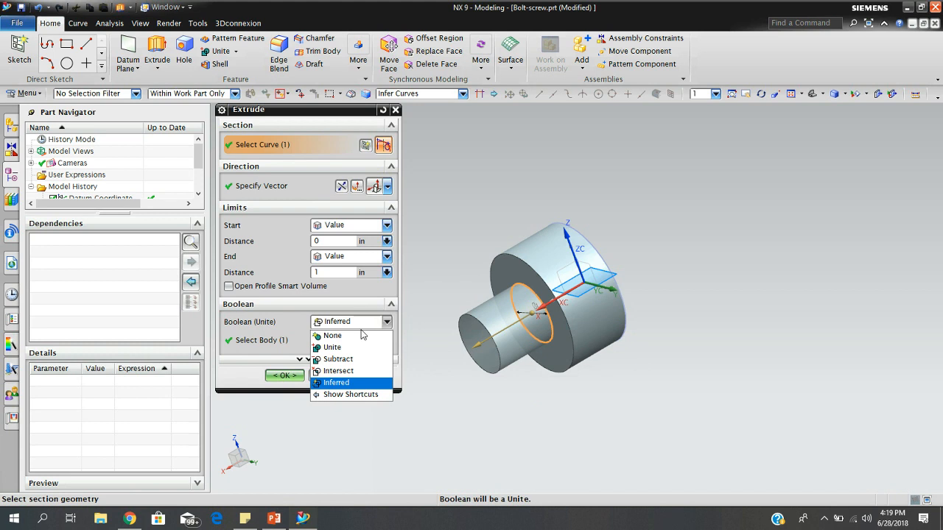
{"action": "left_click", "coordinate": [332, 347]}
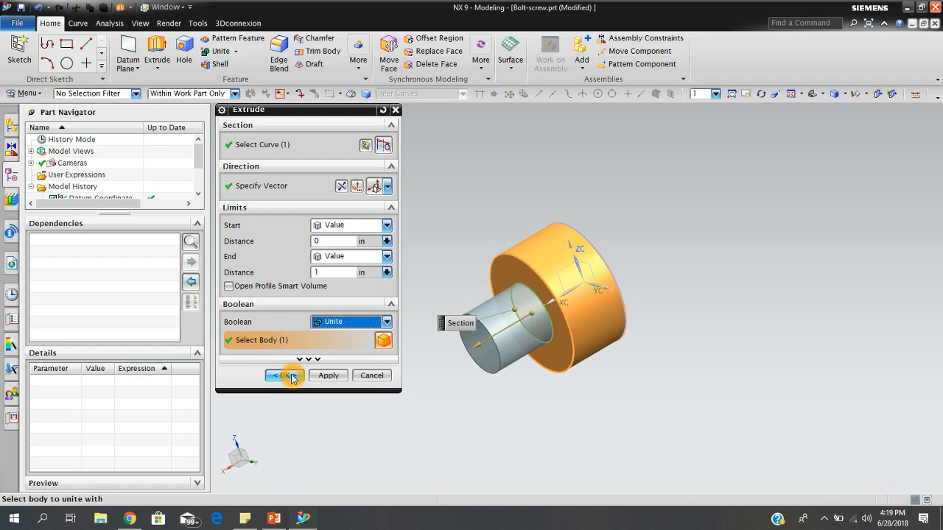
{"action": "left_click", "coordinate": [341, 273]}
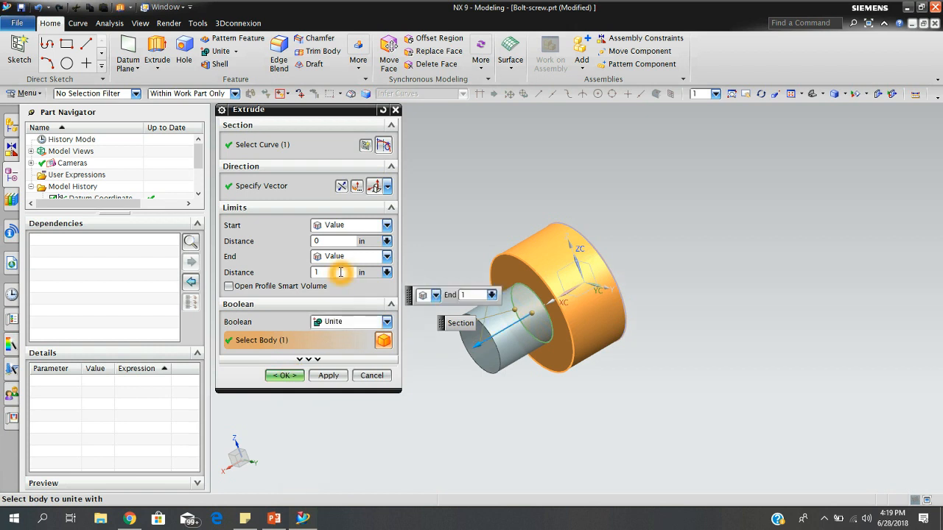
{"action": "key", "text": "Return"}
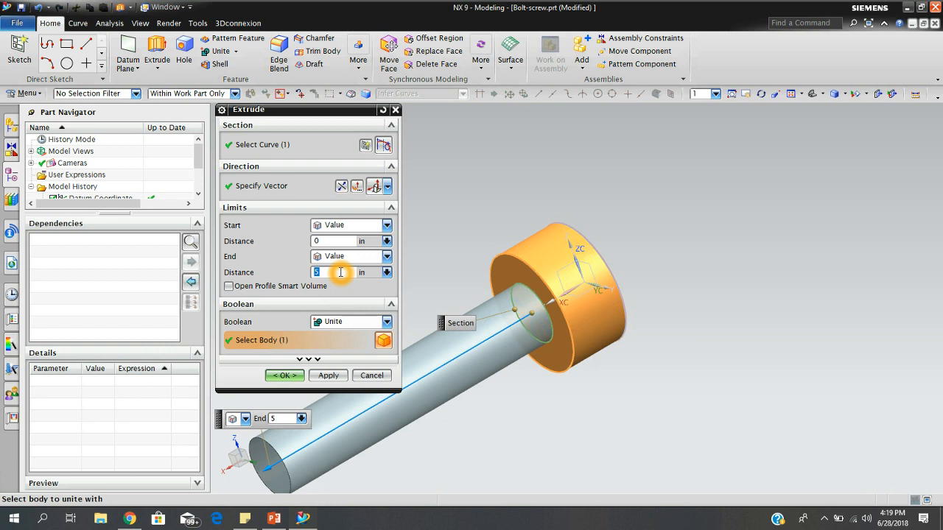
{"action": "left_click", "coordinate": [288, 376]}
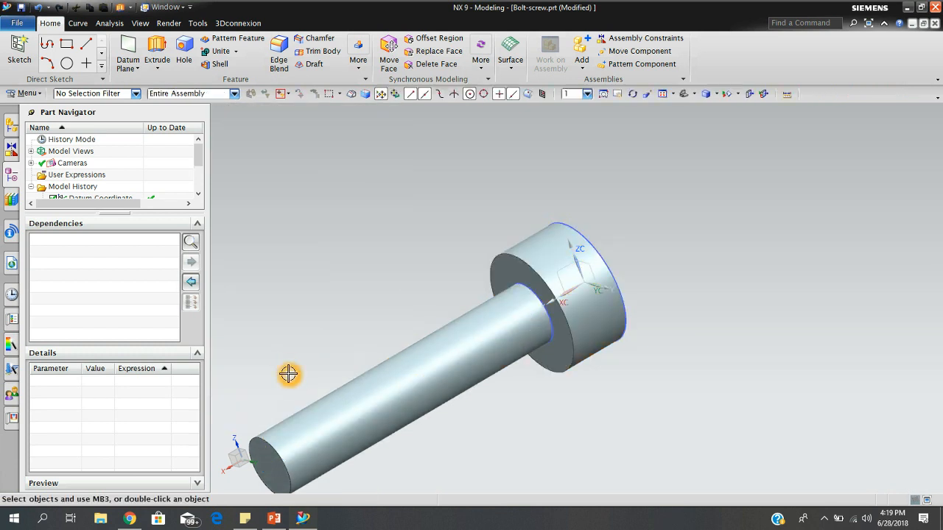
Hide the shank's circle sketch and the head's circle sketch in the model.
{"action": "middle_click_drag", "start_coordinate": [420, 307], "coordinate": [391, 288]}
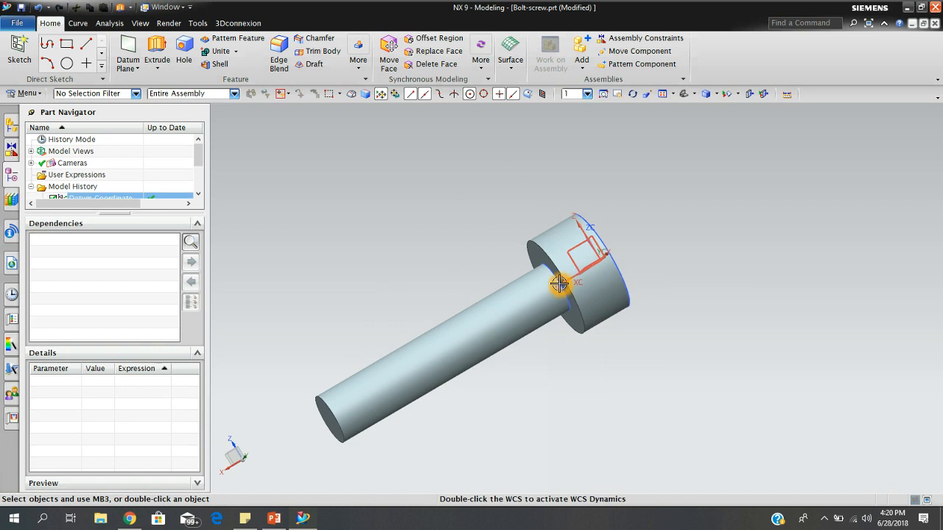
{"action": "right_click", "coordinate": [568, 306]}
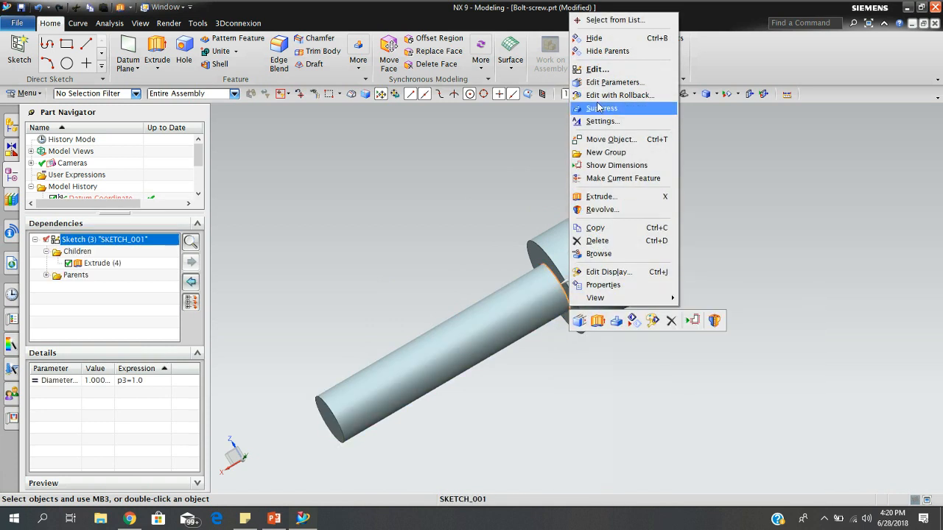
{"action": "left_click", "coordinate": [612, 40]}
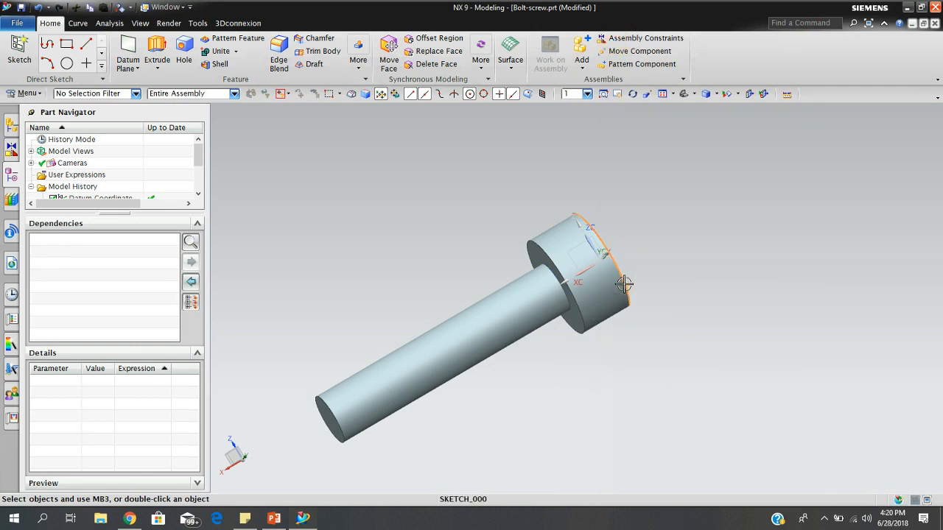
{"action": "right_click", "coordinate": [626, 286]}
{"action": "left_click", "coordinate": [665, 31]}
{"action": "mouse_move", "coordinate": [680, 293]}
{"action": "middle_mouse_down"}
{"action": "mouse_move", "coordinate": [609, 314]}
{"action": "mouse_move", "coordinate": [655, 313]}
{"action": "mouse_move", "coordinate": [699, 285]}
{"action": "mouse_move", "coordinate": [718, 330]}
{"action": "mouse_move", "coordinate": [797, 297]}
{"action": "mouse_move", "coordinate": [684, 292]}
{"action": "mouse_move", "coordinate": [713, 290]}
{"action": "mouse_move", "coordinate": [592, 263]}
{"action": "middle_mouse_up"}
{"action": "left_click", "coordinate": [376, 156]}
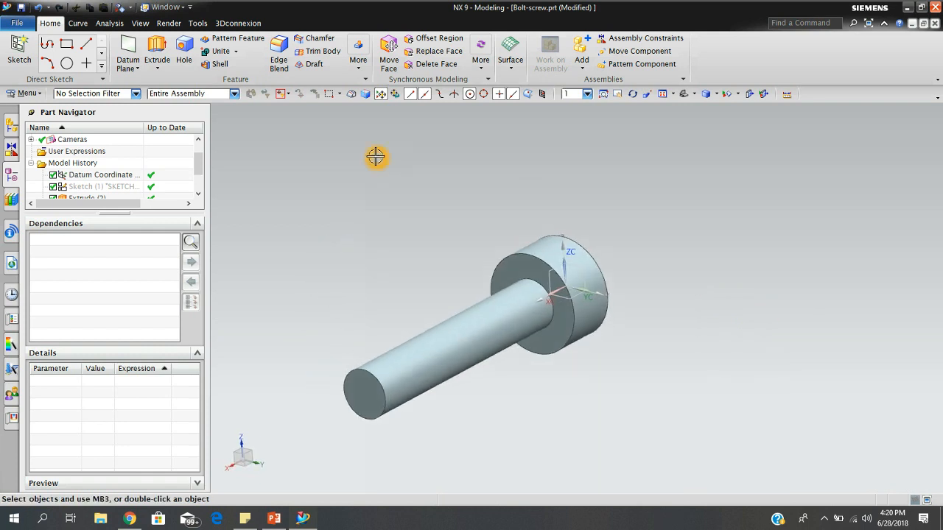
Apply a circular Edge Blend with a 0.05 in radius to the edge where the shank meets the head.
{"action": "left_click", "coordinate": [280, 50]}
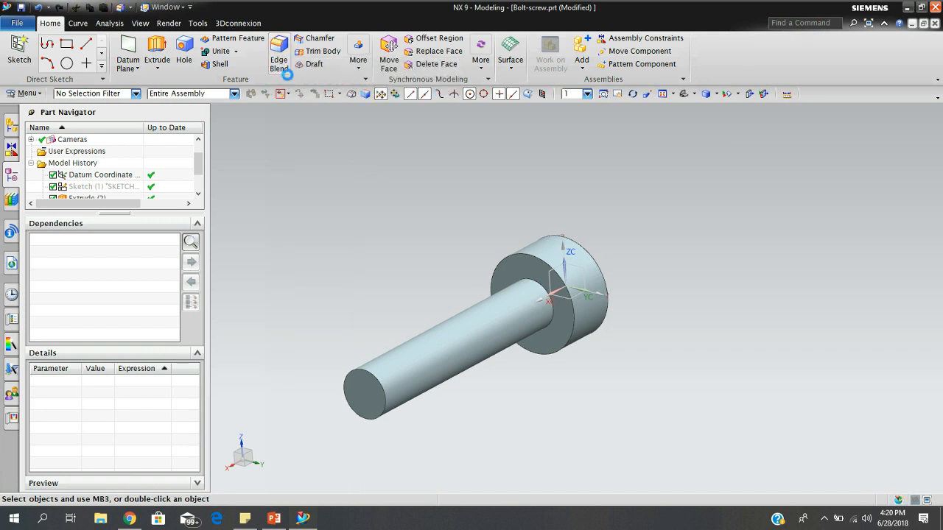
{"action": "scroll", "coordinate": [565, 303], "scroll_direction": "up", "scroll_amount": 4}
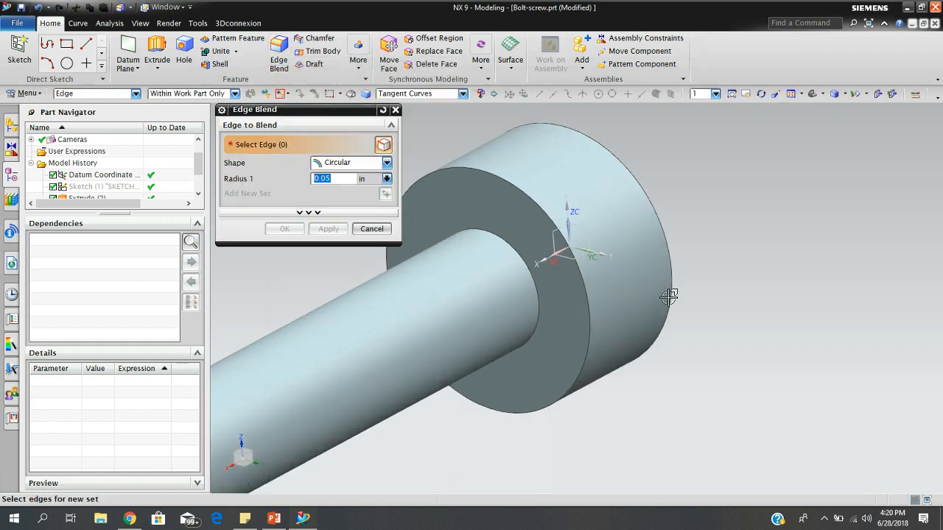
{"action": "left_click", "coordinate": [576, 283]}
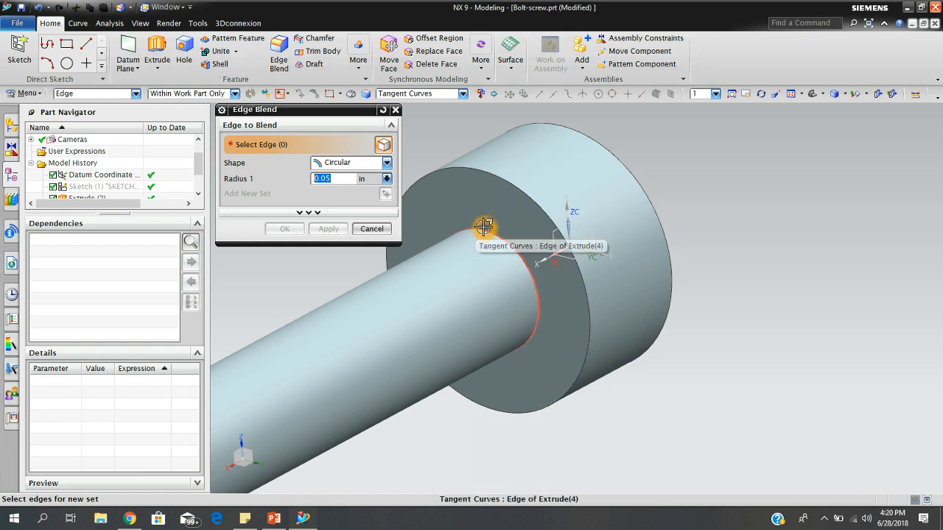
{"action": "left_click", "coordinate": [531, 272]}
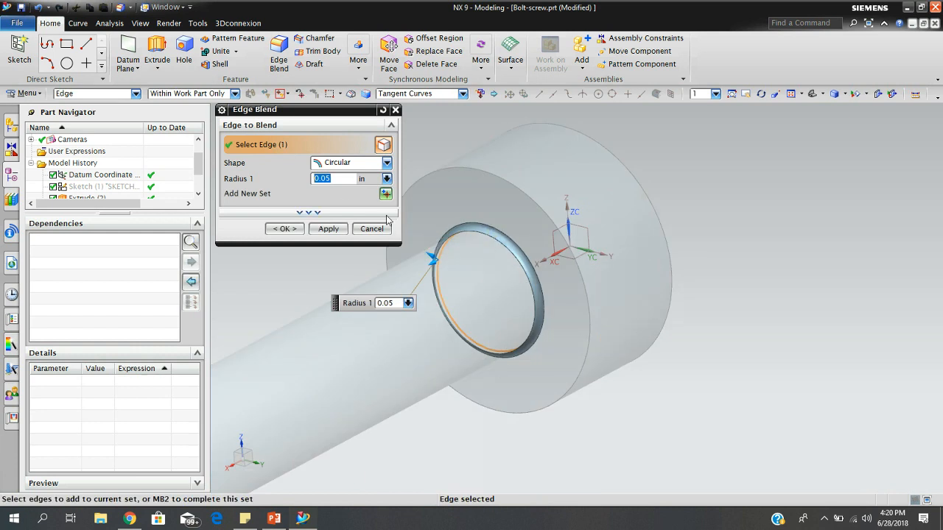
{"action": "left_click", "coordinate": [387, 165]}
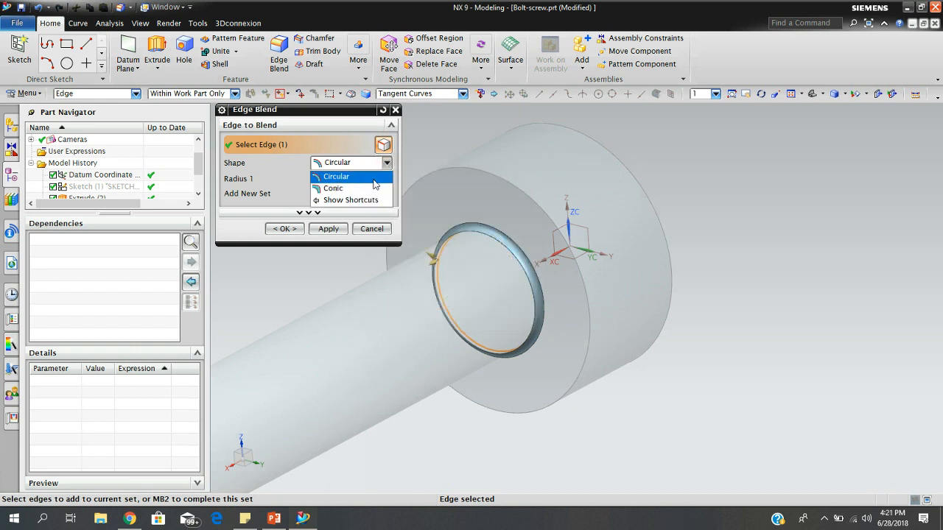
{"action": "left_click", "coordinate": [374, 180]}
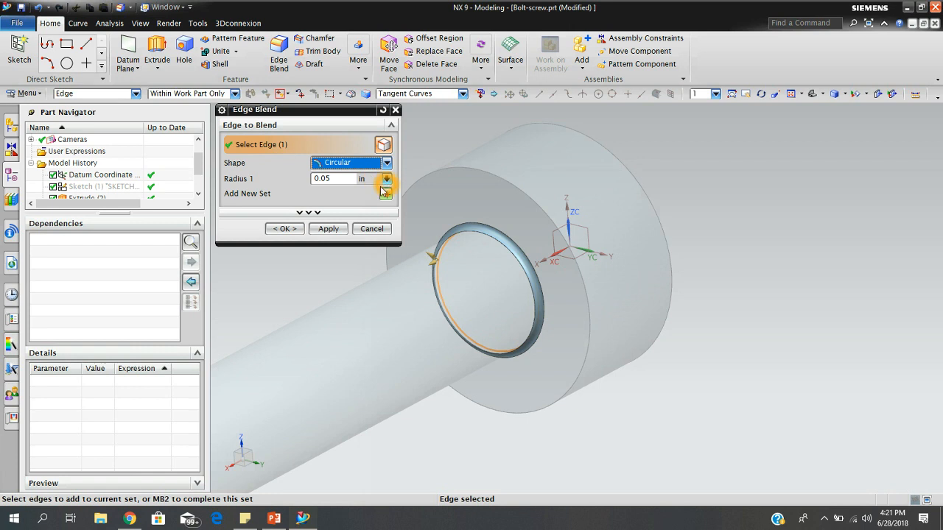
{"action": "left_click", "coordinate": [343, 179]}
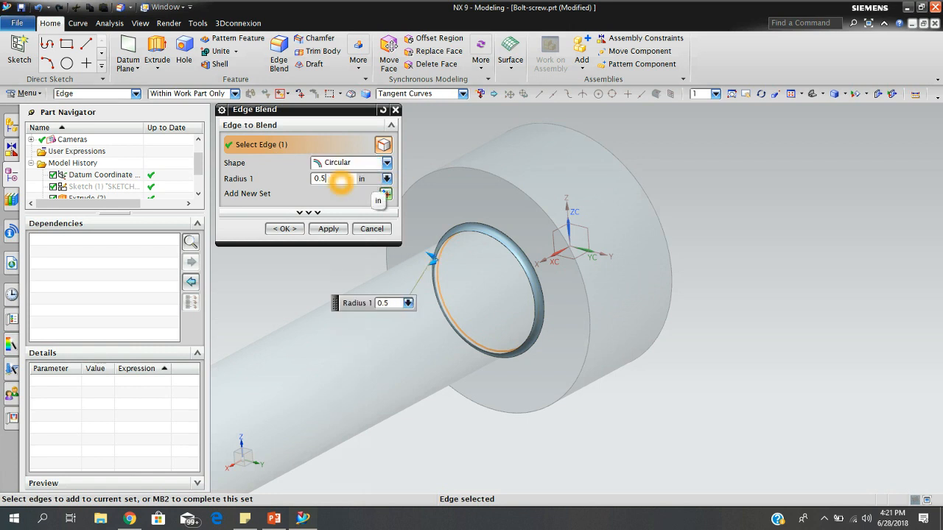
{"action": "left_click", "coordinate": [309, 212]}
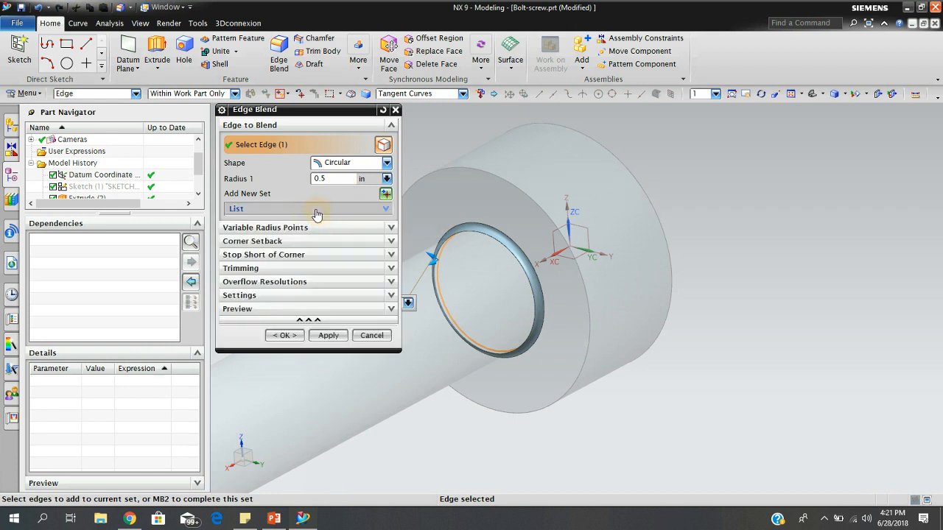
{"action": "left_click", "coordinate": [337, 177]}
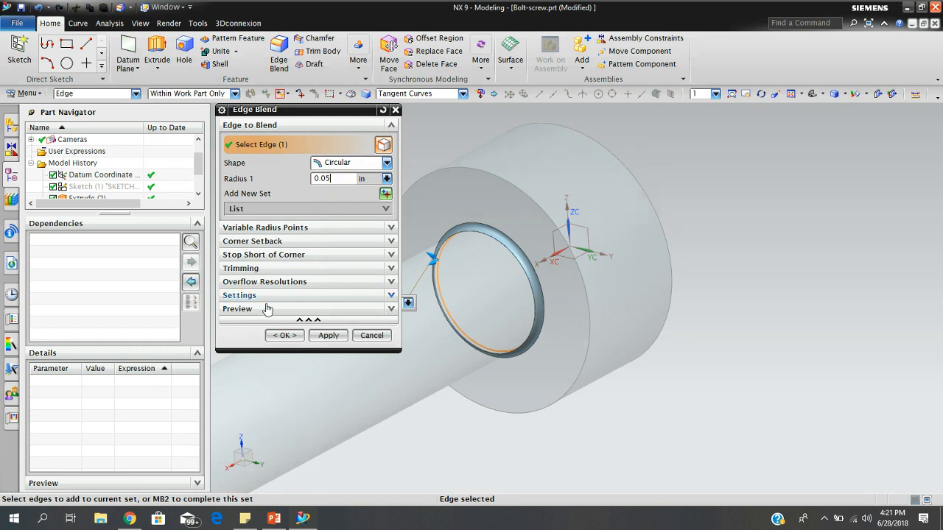
{"action": "left_click", "coordinate": [283, 335]}
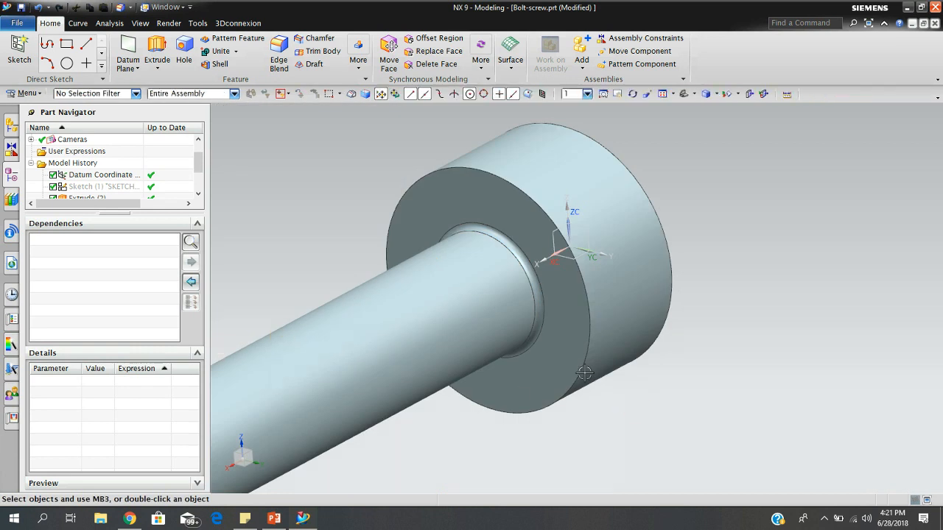
Examine the blended joint between shank and head and the head's outer end face from several angles.
{"action": "scroll", "coordinate": [584, 373], "scroll_direction": "down", "scroll_amount": 3}
{"action": "scroll", "coordinate": [562, 325], "scroll_direction": "up", "scroll_amount": 5}
{"action": "middle_click_drag", "start_coordinate": [578, 301], "coordinate": [562, 269]}
{"action": "scroll", "coordinate": [561, 268], "scroll_direction": "down", "scroll_amount": 4}
{"action": "middle_click_drag", "start_coordinate": [541, 336], "coordinate": [564, 337]}
{"action": "middle_click_drag", "start_coordinate": [691, 240], "coordinate": [623, 287]}
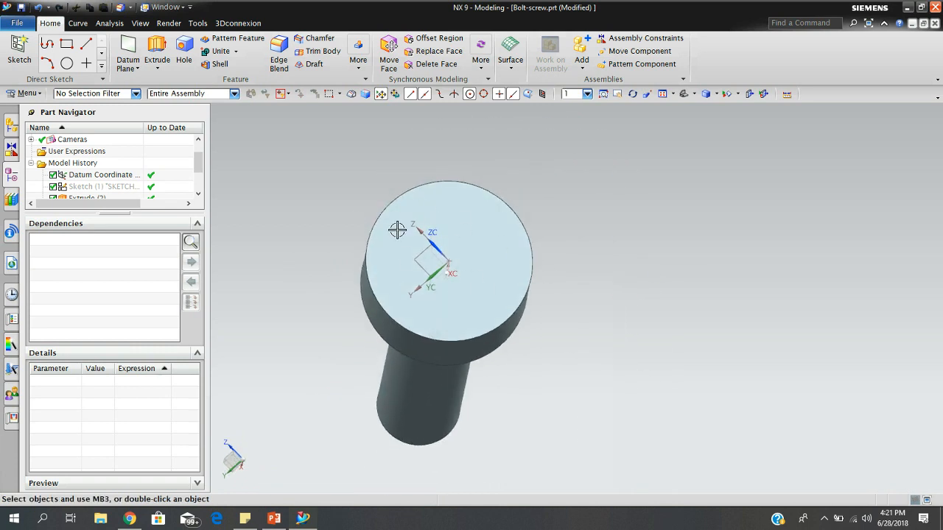
{"action": "middle_click_drag", "start_coordinate": [585, 347], "coordinate": [552, 308]}
{"action": "scroll", "coordinate": [468, 259], "scroll_direction": "down", "scroll_amount": 2}
{"action": "middle_click_drag", "start_coordinate": [476, 241], "coordinate": [471, 271]}
{"action": "scroll", "coordinate": [305, 391], "scroll_direction": "down", "scroll_amount": 1}
{"action": "scroll", "coordinate": [303, 394], "scroll_direction": "up", "scroll_amount": 3}
{"action": "scroll", "coordinate": [298, 332], "scroll_direction": "up", "scroll_amount": 1}
{"action": "scroll", "coordinate": [299, 322], "scroll_direction": "down", "scroll_amount": 2}
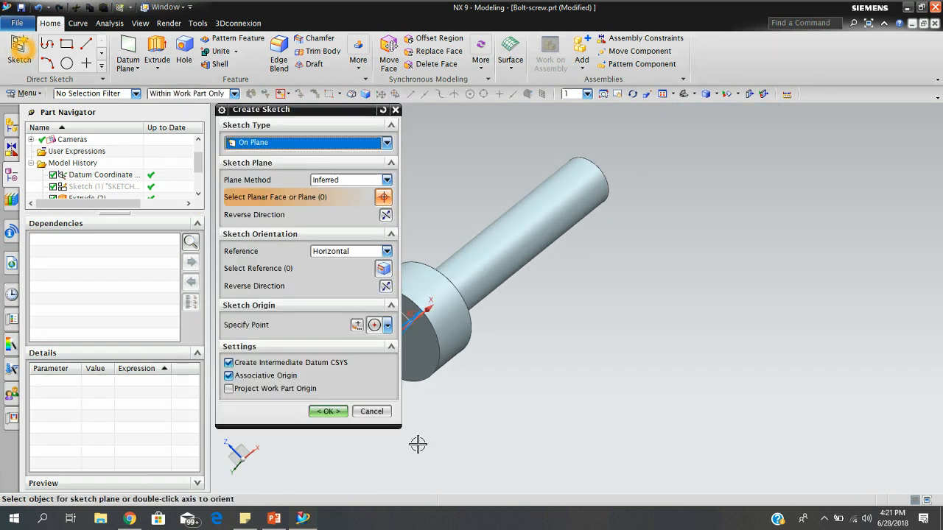
Create an On Plane sketch on the outer flat face of the bolt head, opposite the shank.
{"action": "left_click", "coordinate": [434, 356]}
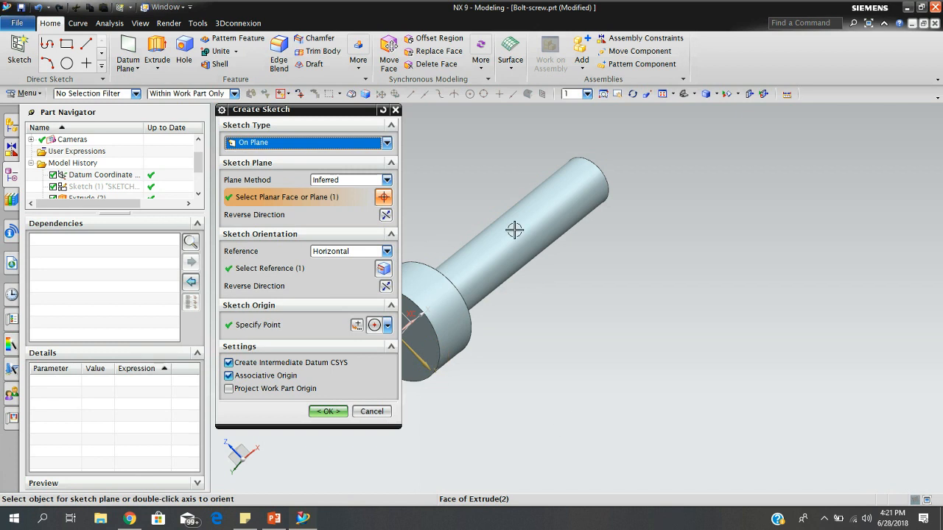
{"action": "middle_click_drag", "start_coordinate": [498, 238], "coordinate": [705, 251], "text": "shift"}
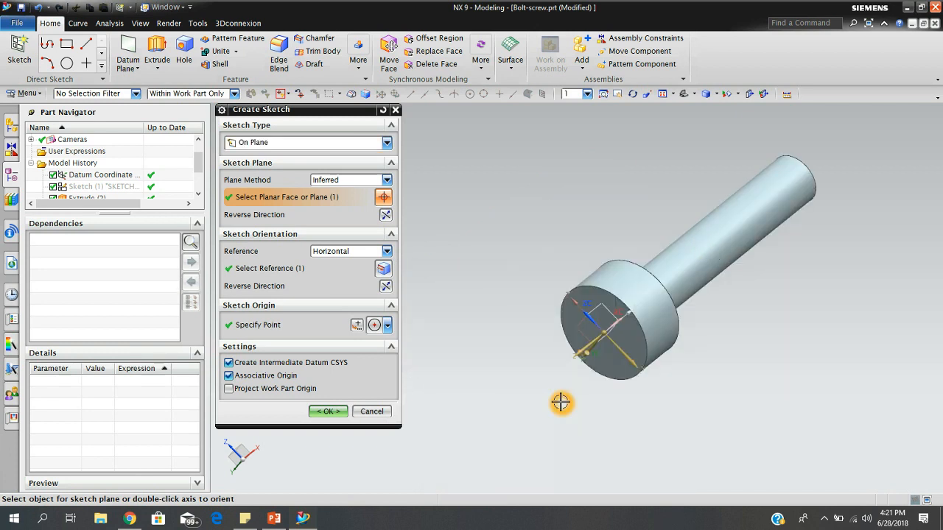
{"action": "left_click", "coordinate": [329, 411]}
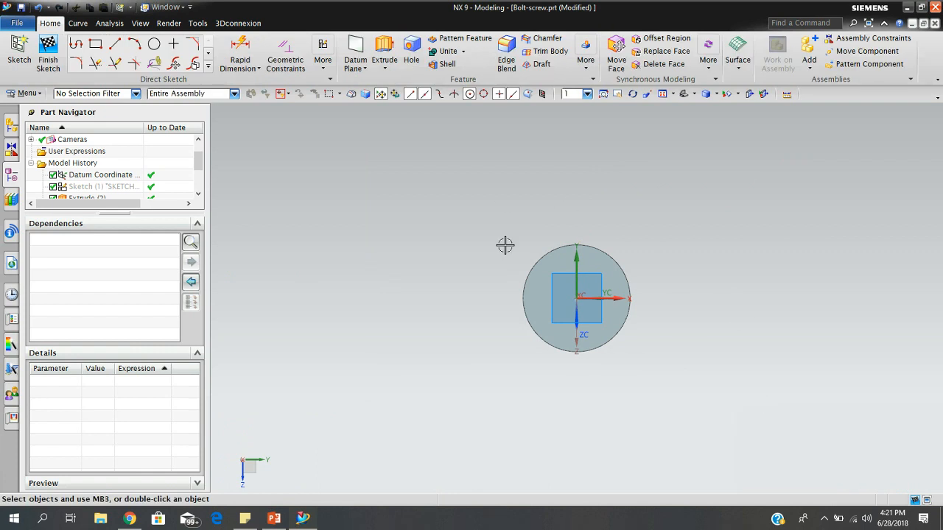
Sketch a six-sided polygon centred on the datum origin, with an inscribed radius of about 0.55 in and a 1° rotation.
{"action": "scroll", "coordinate": [605, 294], "scroll_direction": "up", "scroll_amount": 3}
{"action": "left_click", "coordinate": [697, 344]}
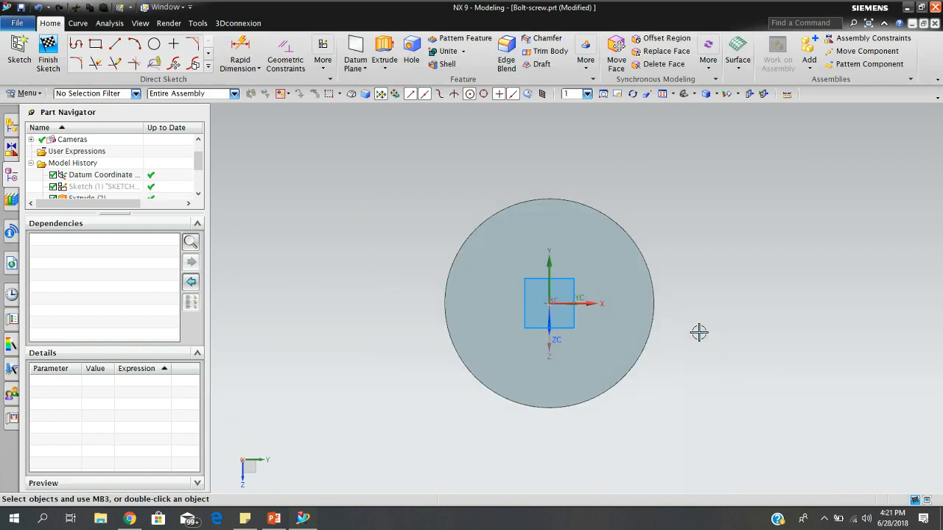
{"action": "left_click", "coordinate": [572, 292]}
{"action": "key", "text": "Escape"}
{"action": "left_click", "coordinate": [208, 53]}
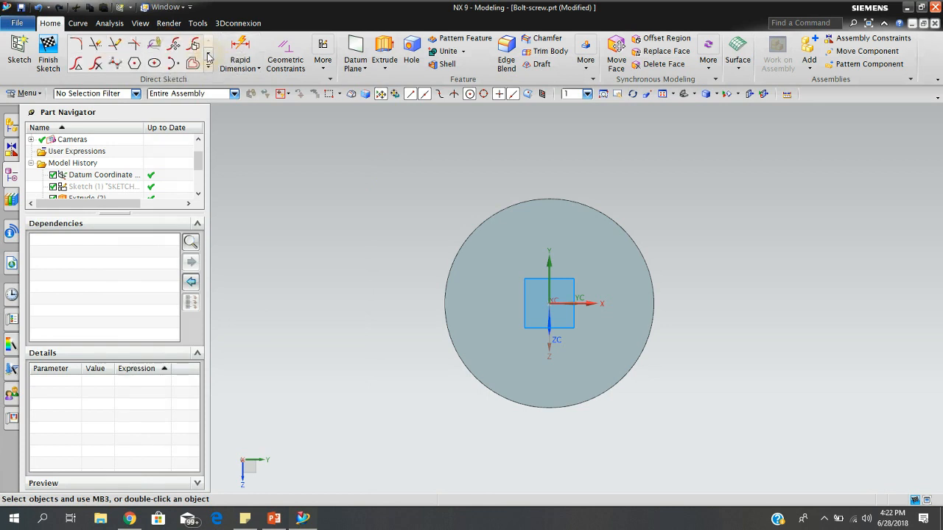
{"action": "left_click", "coordinate": [133, 64]}
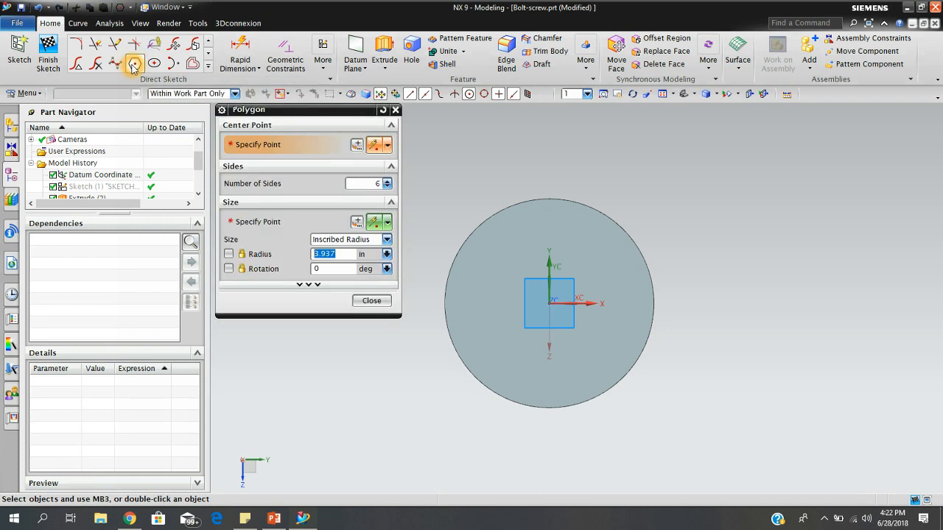
{"action": "left_click", "coordinate": [550, 302]}
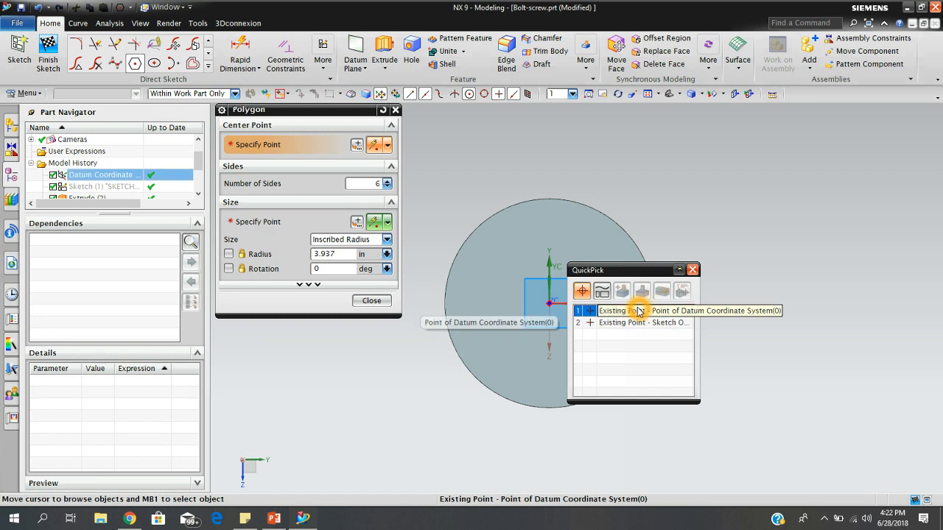
{"action": "left_click", "coordinate": [638, 311]}
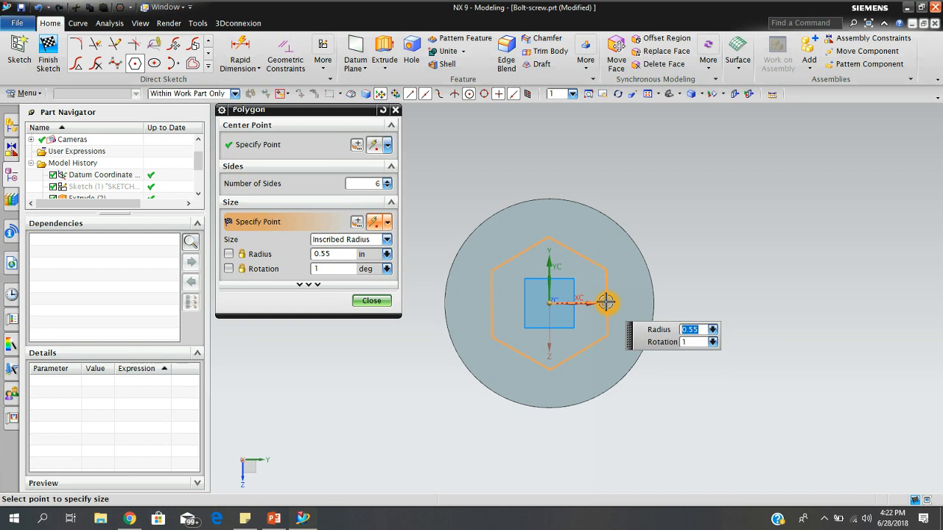
{"action": "left_click", "coordinate": [606, 302]}
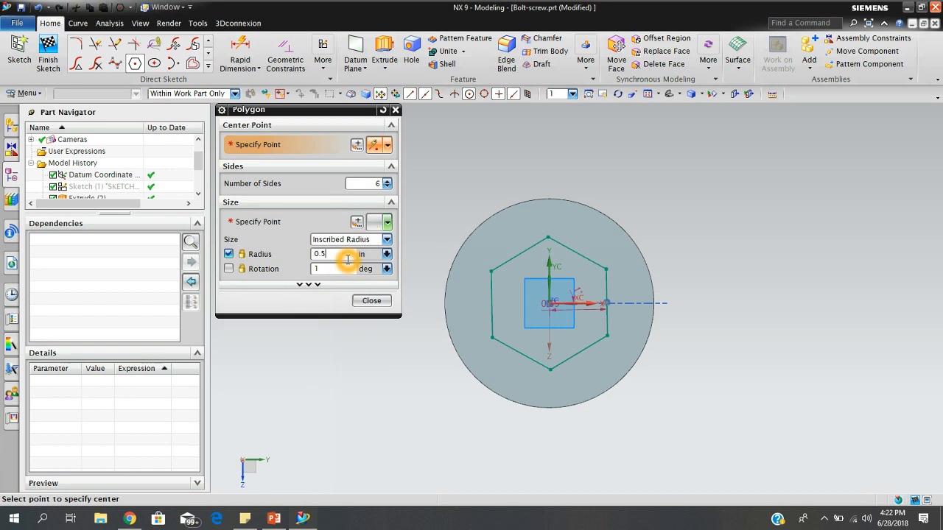
{"action": "left_click", "coordinate": [371, 301]}
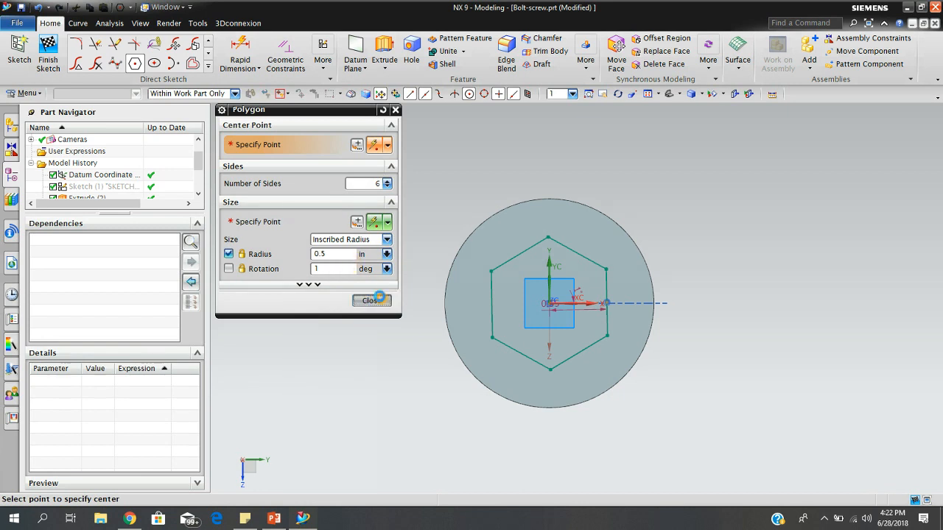
Set the hexagon's inscribed radius dimension to 0.5 in.
{"action": "scroll", "coordinate": [613, 313], "scroll_direction": "down", "scroll_amount": 8}
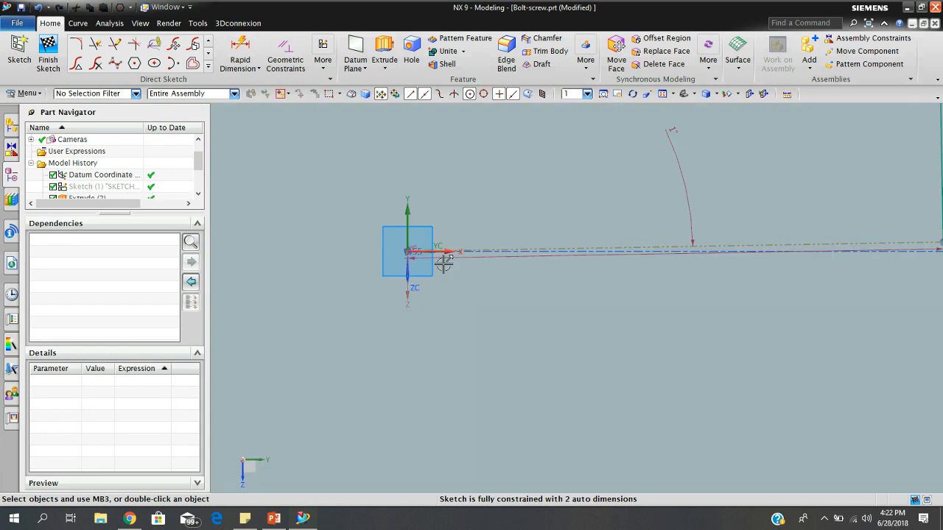
{"action": "left_click", "coordinate": [417, 254]}
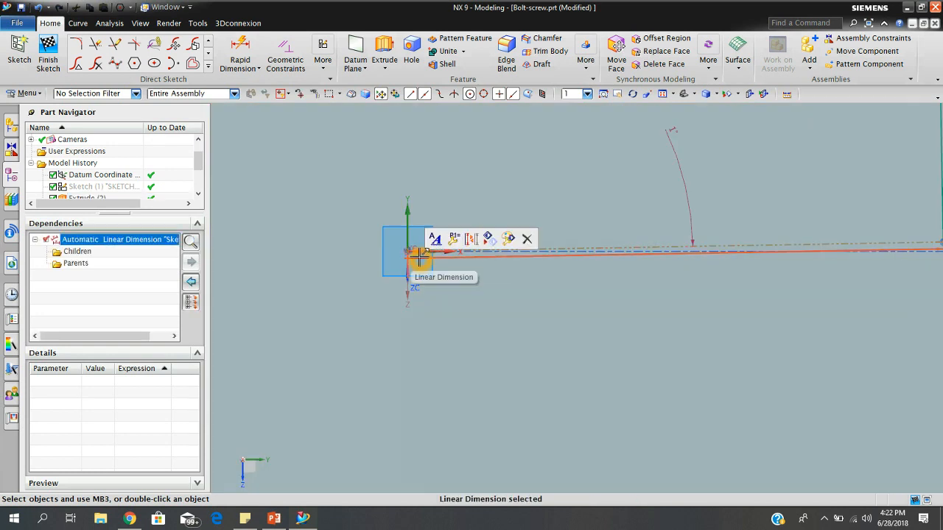
{"action": "double_click", "coordinate": [418, 256]}
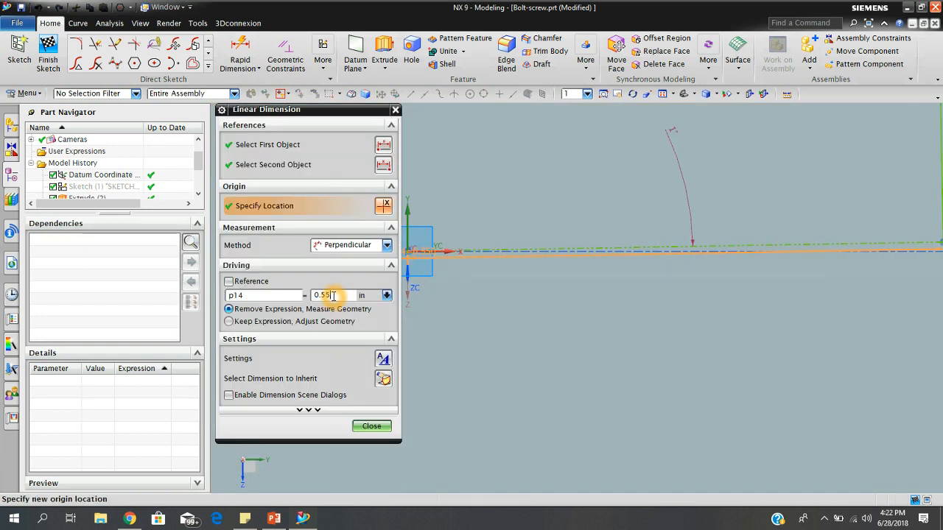
{"action": "key", "text": "Return"}
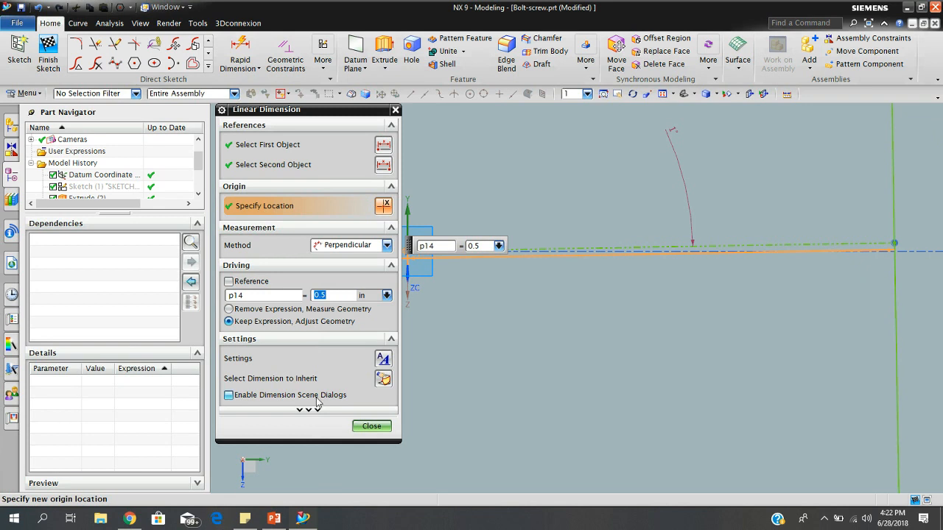
{"action": "left_click", "coordinate": [372, 427]}
Examine the hexagon sketch on the bolt head's end face from angled views and at different distances.
{"action": "scroll", "coordinate": [500, 366], "scroll_direction": "down", "scroll_amount": 6}
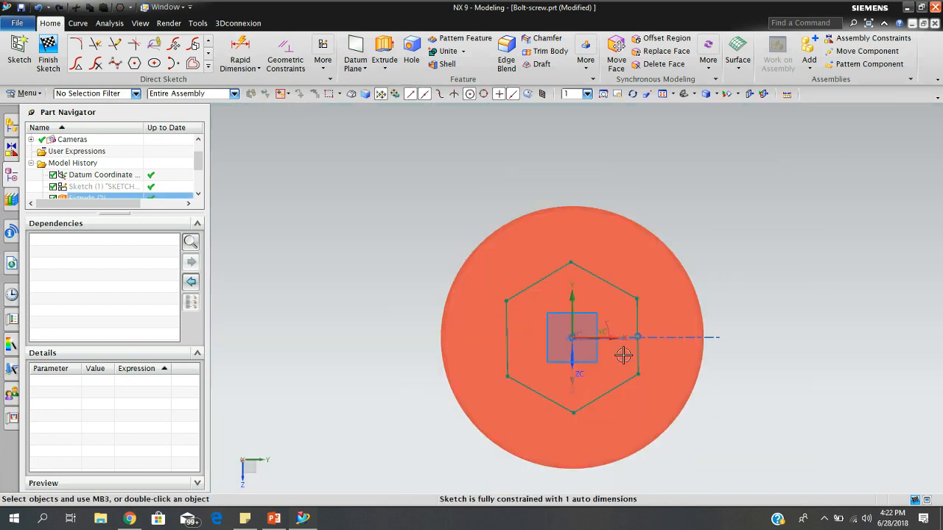
{"action": "mouse_move", "coordinate": [722, 381]}
{"action": "middle_mouse_down"}
{"action": "mouse_move", "coordinate": [675, 383]}
{"action": "mouse_move", "coordinate": [722, 374]}
{"action": "mouse_move", "coordinate": [741, 385]}
{"action": "mouse_move", "coordinate": [734, 430]}
{"action": "middle_mouse_up"}
{"action": "scroll", "coordinate": [800, 447], "scroll_direction": "up", "scroll_amount": 5}
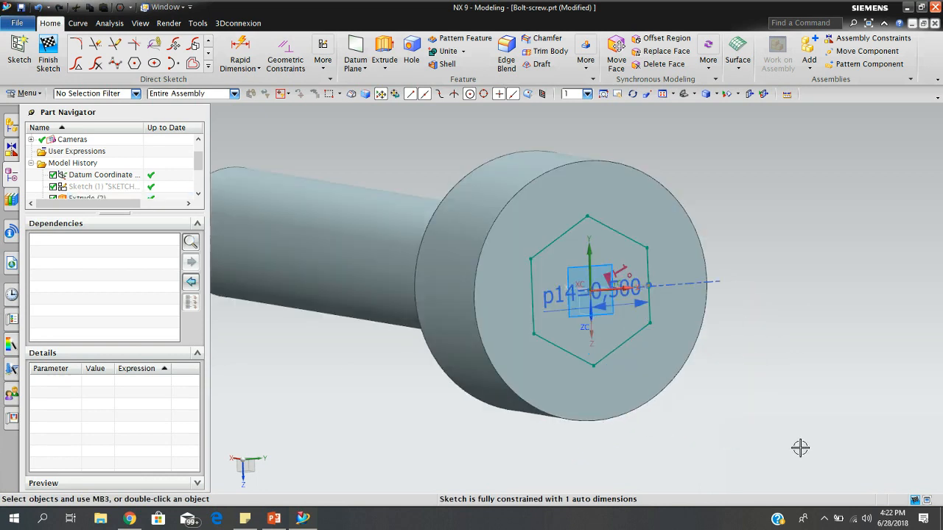
{"action": "scroll", "coordinate": [641, 311], "scroll_direction": "down", "scroll_amount": 4}
{"action": "scroll", "coordinate": [638, 307], "scroll_direction": "up", "scroll_amount": 2}
{"action": "scroll", "coordinate": [638, 307], "scroll_direction": "down", "scroll_amount": 3}
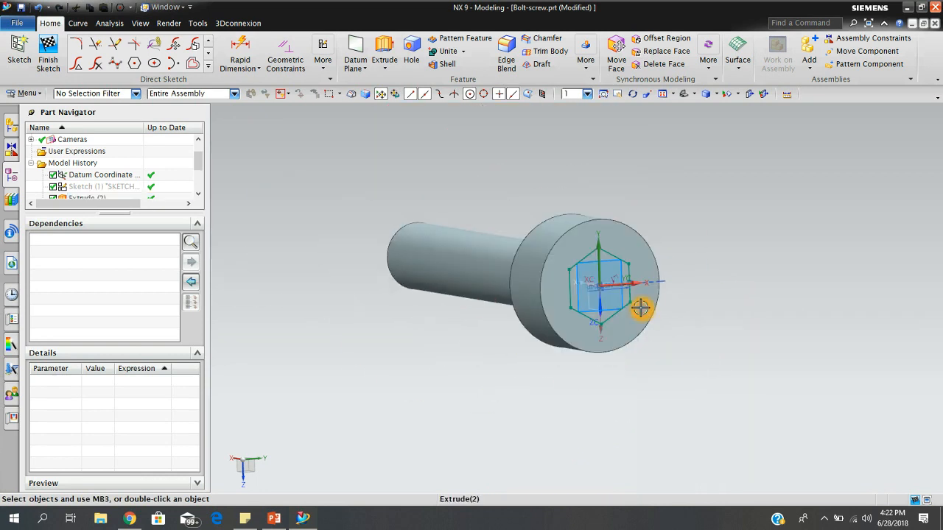
{"action": "scroll", "coordinate": [658, 311], "scroll_direction": "up", "scroll_amount": 3}
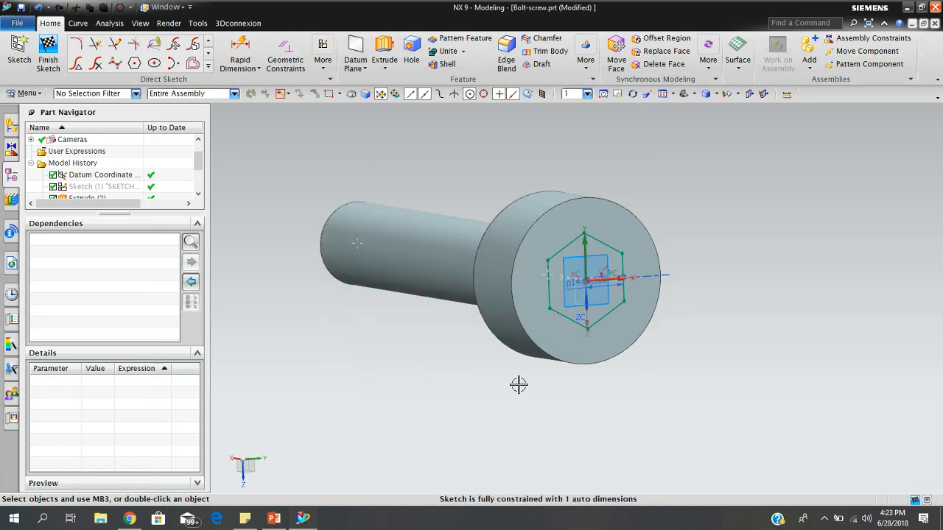
{"action": "mouse_move", "coordinate": [741, 337]}
{"action": "middle_mouse_down"}
{"action": "mouse_move", "coordinate": [694, 339]}
{"action": "mouse_move", "coordinate": [741, 346]}
{"action": "middle_mouse_up"}
{"action": "left_click", "coordinate": [499, 164]}
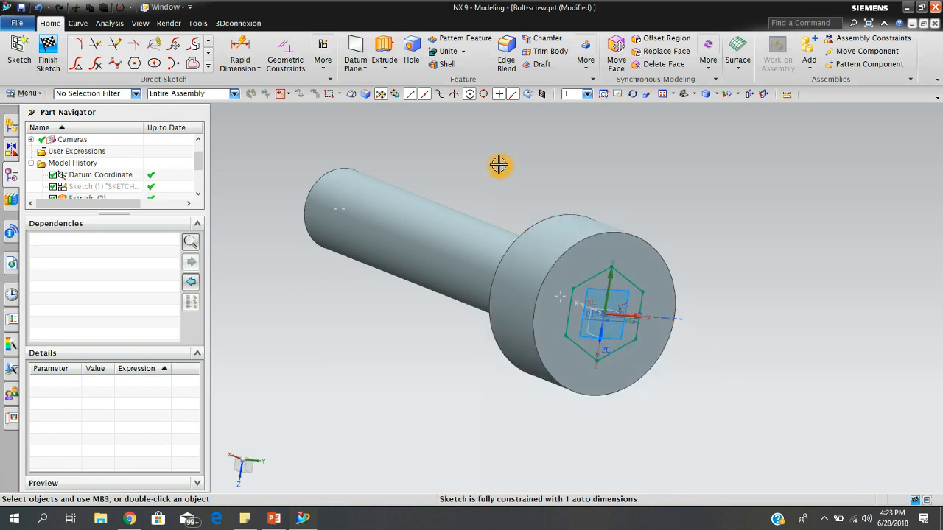
Extrude the hexagon from 0 to 0.75 in, reversed into the bolt head, and subtract it from the body.
{"action": "left_click", "coordinate": [384, 68]}
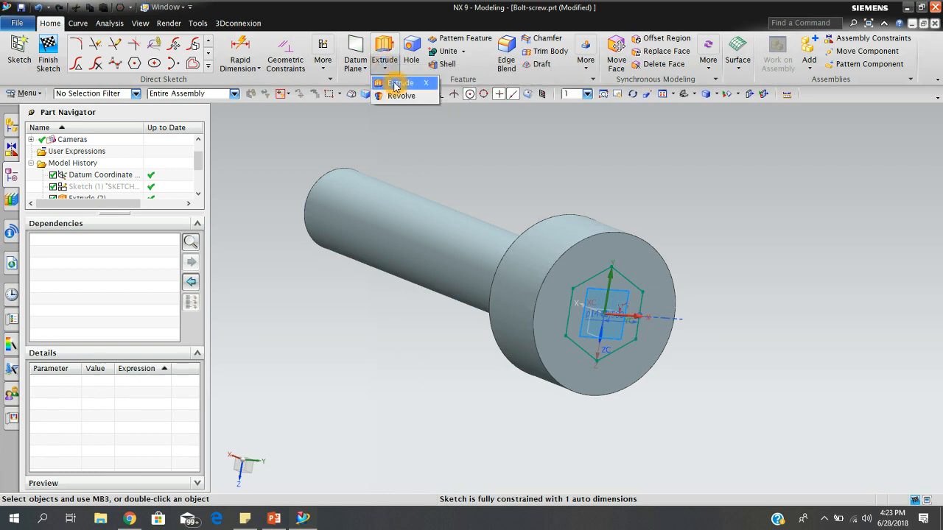
{"action": "left_click", "coordinate": [394, 85]}
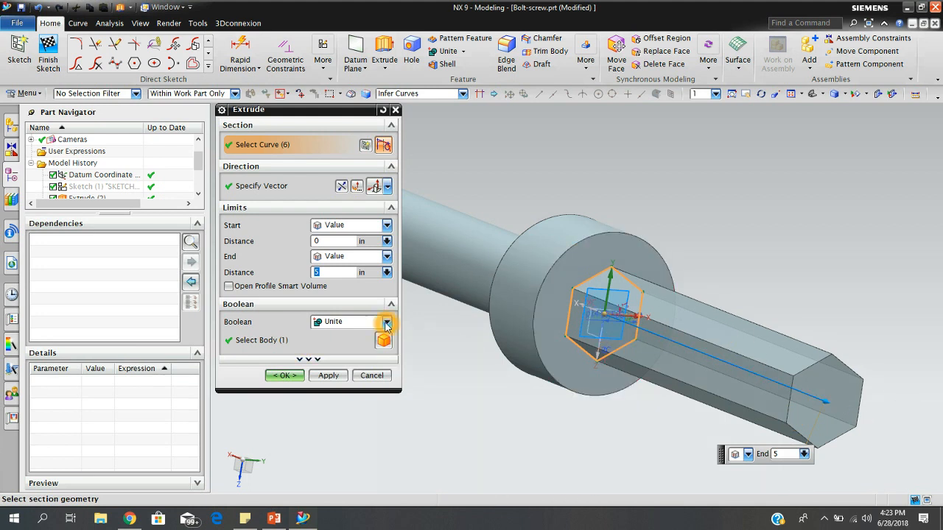
{"action": "left_click", "coordinate": [262, 328]}
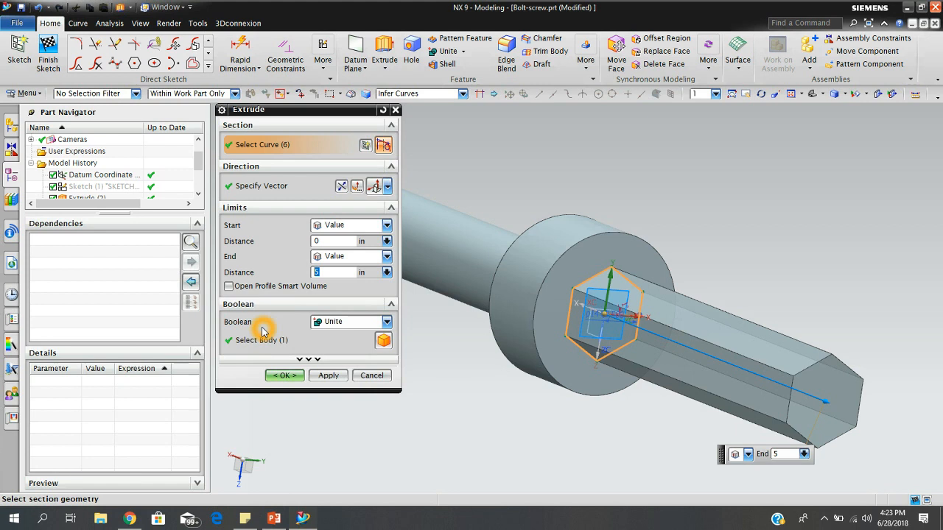
{"action": "left_click", "coordinate": [388, 322]}
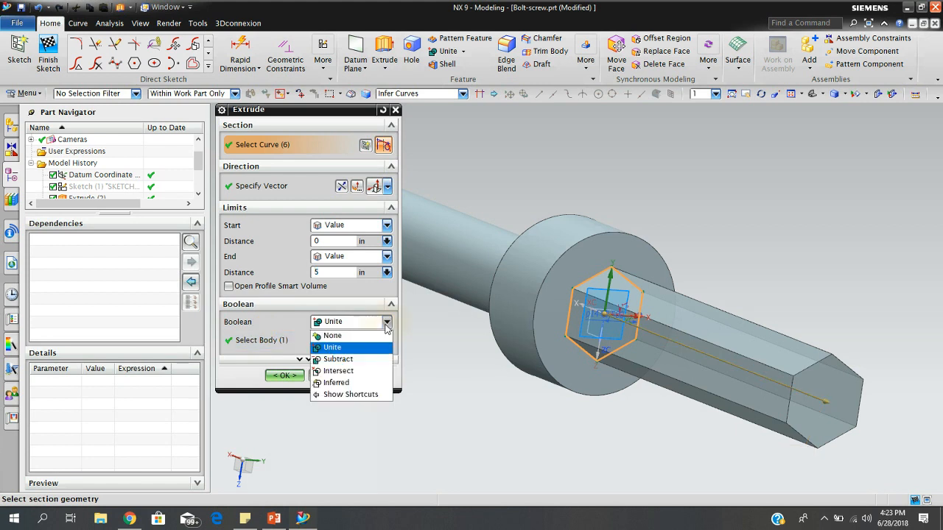
{"action": "left_click", "coordinate": [359, 359]}
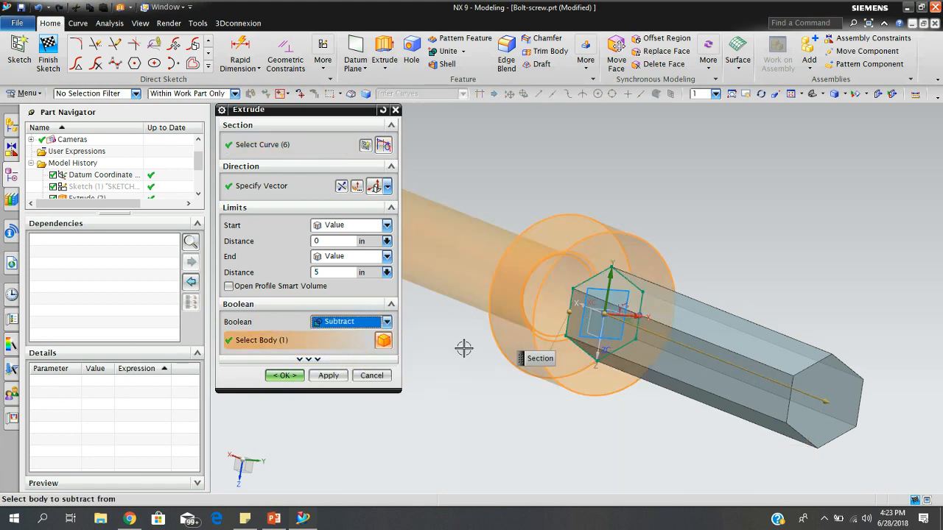
{"action": "left_click", "coordinate": [330, 273]}
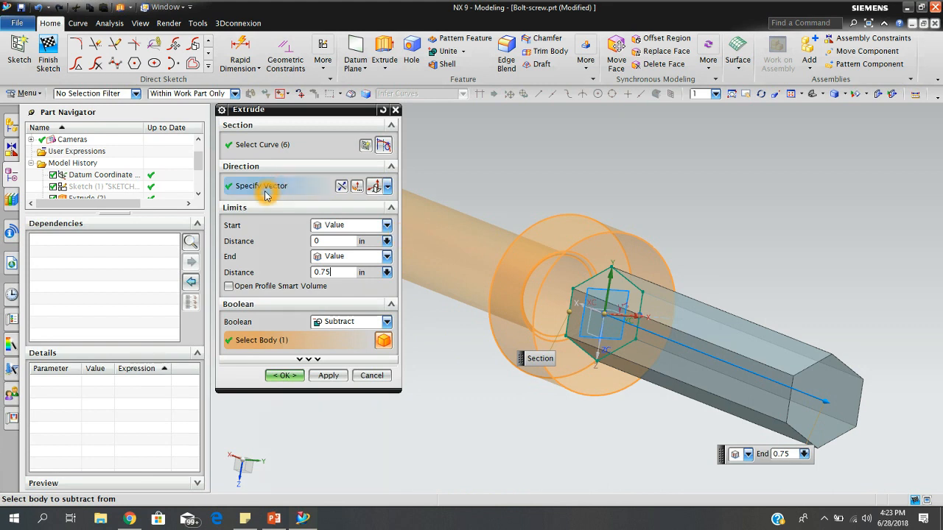
{"action": "left_click", "coordinate": [341, 187]}
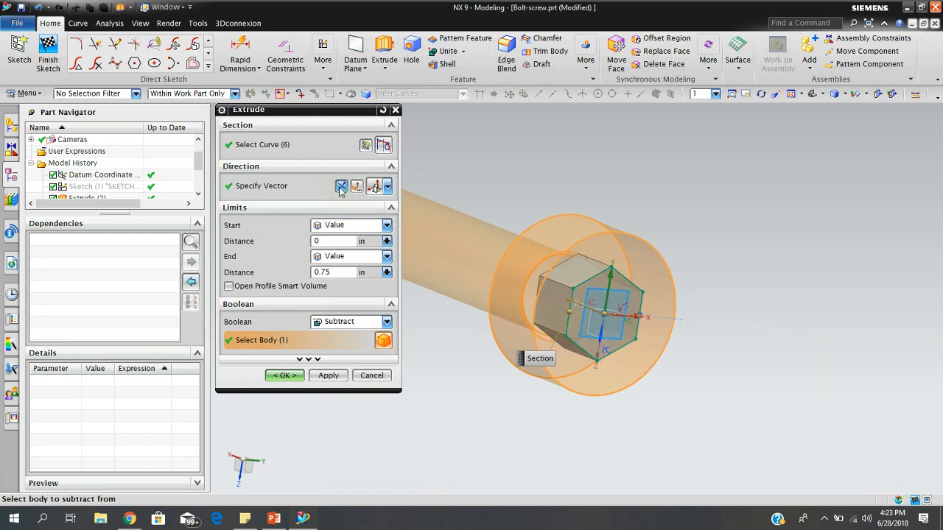
{"action": "mouse_move", "coordinate": [611, 321]}
{"action": "middle_mouse_down"}
{"action": "mouse_move", "coordinate": [663, 340]}
{"action": "mouse_move", "coordinate": [622, 346]}
{"action": "mouse_move", "coordinate": [612, 332]}
{"action": "middle_mouse_up"}
{"action": "left_click", "coordinate": [284, 376]}
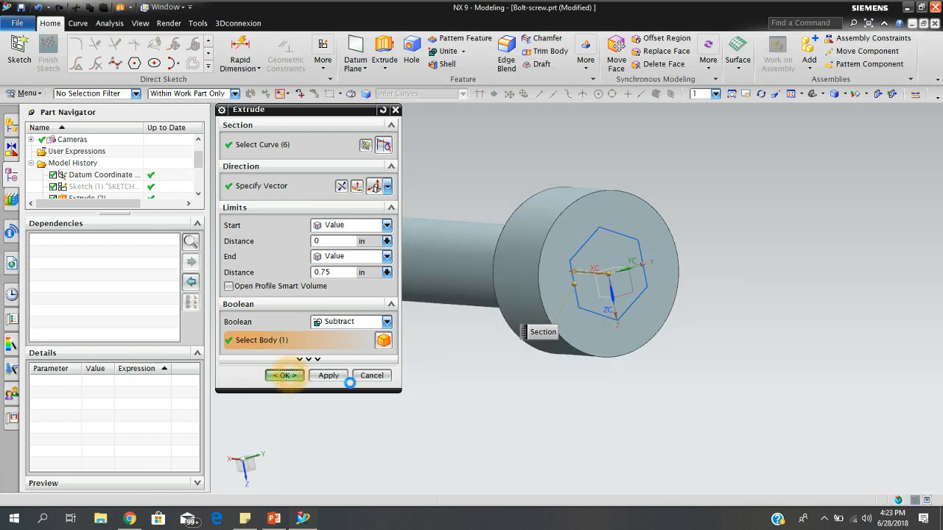
Hide the hexagon sketch around the socket opening on the bolt head.
{"action": "mouse_move", "coordinate": [796, 372]}
{"action": "middle_mouse_down"}
{"action": "mouse_move", "coordinate": [783, 354]}
{"action": "mouse_move", "coordinate": [766, 353]}
{"action": "mouse_move", "coordinate": [777, 368]}
{"action": "middle_mouse_up"}
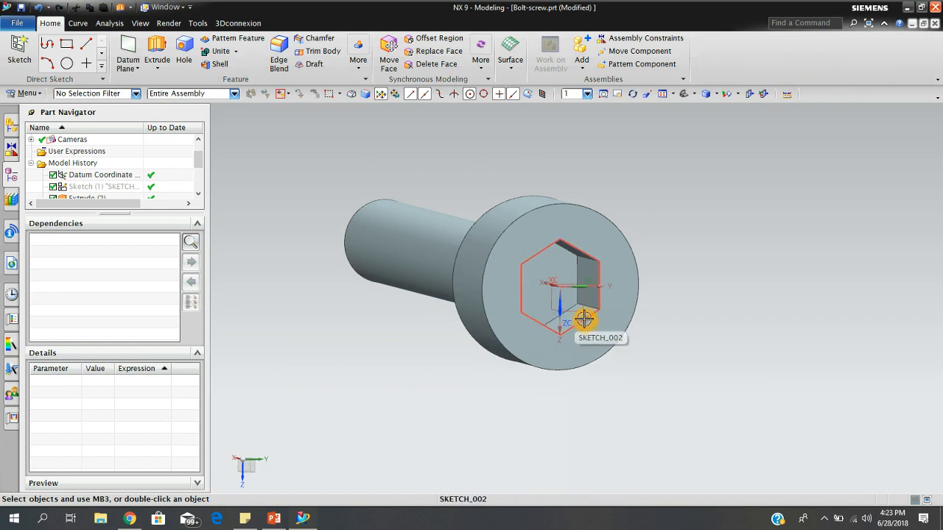
{"action": "right_click", "coordinate": [589, 324]}
{"action": "left_click", "coordinate": [611, 51]}
Apply a circular Edge Blend to the outer rim of the bolt head's socket-side face.
{"action": "mouse_move", "coordinate": [615, 258]}
{"action": "middle_mouse_down"}
{"action": "mouse_move", "coordinate": [726, 271]}
{"action": "mouse_move", "coordinate": [723, 253]}
{"action": "mouse_move", "coordinate": [686, 278]}
{"action": "mouse_move", "coordinate": [697, 288]}
{"action": "mouse_move", "coordinate": [747, 229]}
{"action": "mouse_move", "coordinate": [737, 273]}
{"action": "mouse_move", "coordinate": [772, 314]}
{"action": "mouse_move", "coordinate": [785, 297]}
{"action": "mouse_move", "coordinate": [707, 243]}
{"action": "mouse_move", "coordinate": [663, 274]}
{"action": "mouse_move", "coordinate": [681, 309]}
{"action": "mouse_move", "coordinate": [696, 285]}
{"action": "mouse_move", "coordinate": [670, 246]}
{"action": "mouse_move", "coordinate": [661, 270]}
{"action": "mouse_move", "coordinate": [708, 278]}
{"action": "mouse_move", "coordinate": [677, 246]}
{"action": "mouse_move", "coordinate": [669, 267]}
{"action": "middle_mouse_up"}
{"action": "scroll", "coordinate": [582, 260], "scroll_direction": "down", "scroll_amount": 5}
{"action": "scroll", "coordinate": [544, 251], "scroll_direction": "up", "scroll_amount": 3}
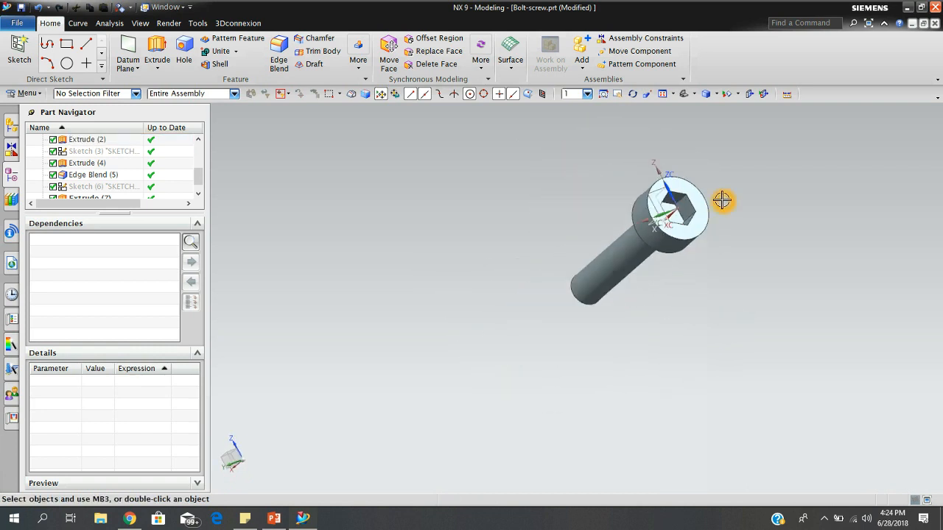
{"action": "scroll", "coordinate": [718, 200], "scroll_direction": "up", "scroll_amount": 1}
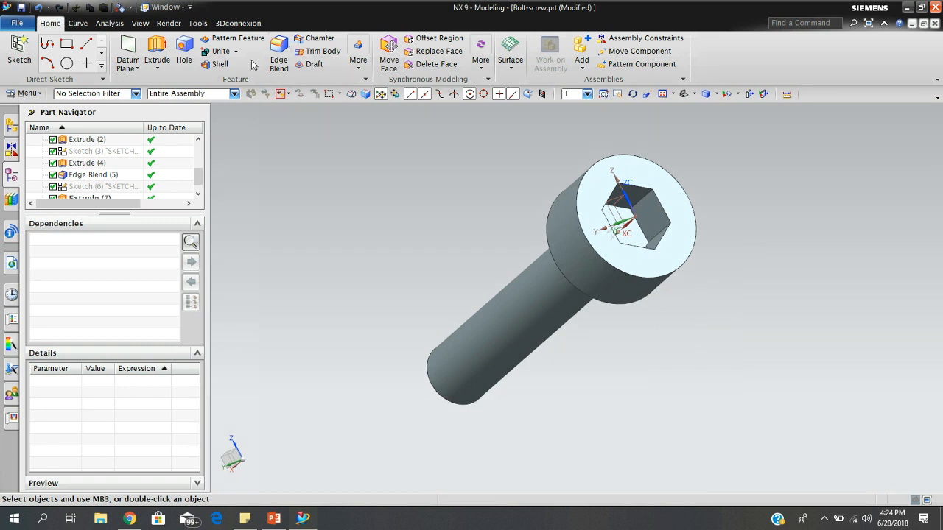
{"action": "left_click", "coordinate": [279, 55]}
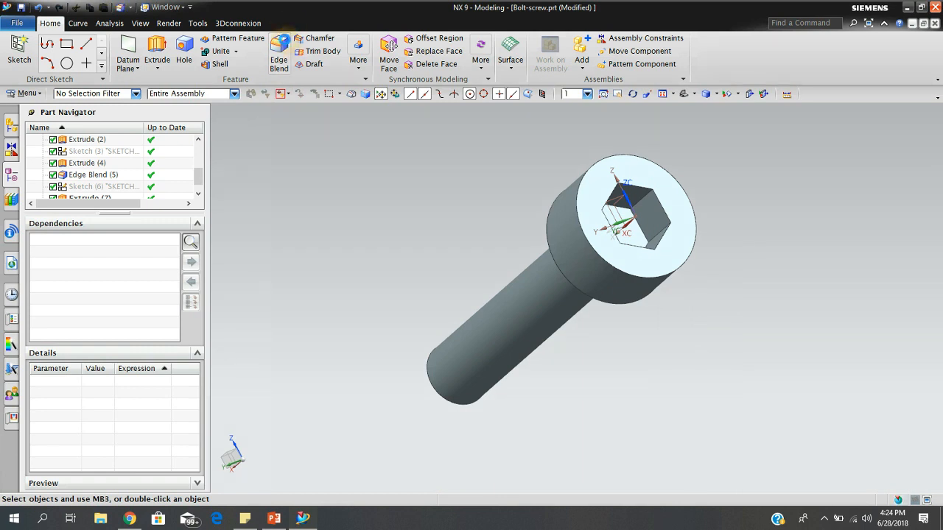
{"action": "left_click", "coordinate": [644, 300]}
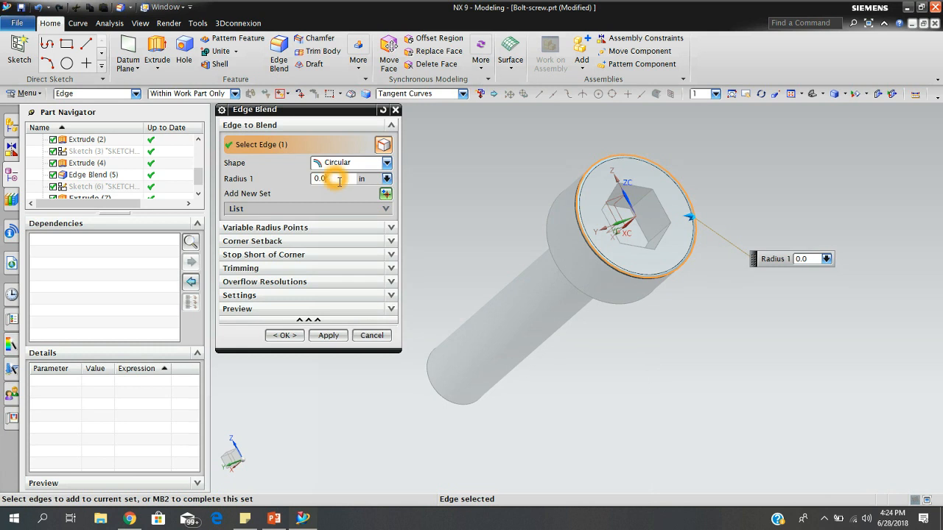
{"action": "left_click", "coordinate": [285, 335]}
Chamfer the six edges around the floor of the hexagonal socket with a symmetric 0.05 in distance.
{"action": "middle_click_drag", "start_coordinate": [707, 410], "coordinate": [641, 373]}
{"action": "scroll", "coordinate": [607, 223], "scroll_direction": "down", "scroll_amount": 2}
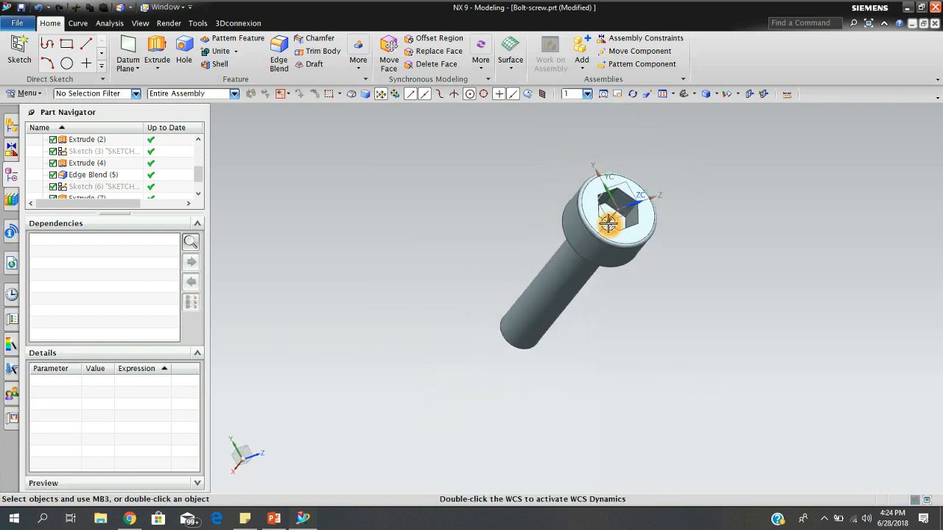
{"action": "scroll", "coordinate": [607, 223], "scroll_direction": "up", "scroll_amount": 2}
{"action": "mouse_move", "coordinate": [726, 181]}
{"action": "middle_mouse_down"}
{"action": "mouse_move", "coordinate": [695, 210]}
{"action": "mouse_move", "coordinate": [732, 192]}
{"action": "mouse_move", "coordinate": [722, 177]}
{"action": "mouse_move", "coordinate": [711, 187]}
{"action": "middle_mouse_up"}
{"action": "scroll", "coordinate": [660, 223], "scroll_direction": "up", "scroll_amount": 2}
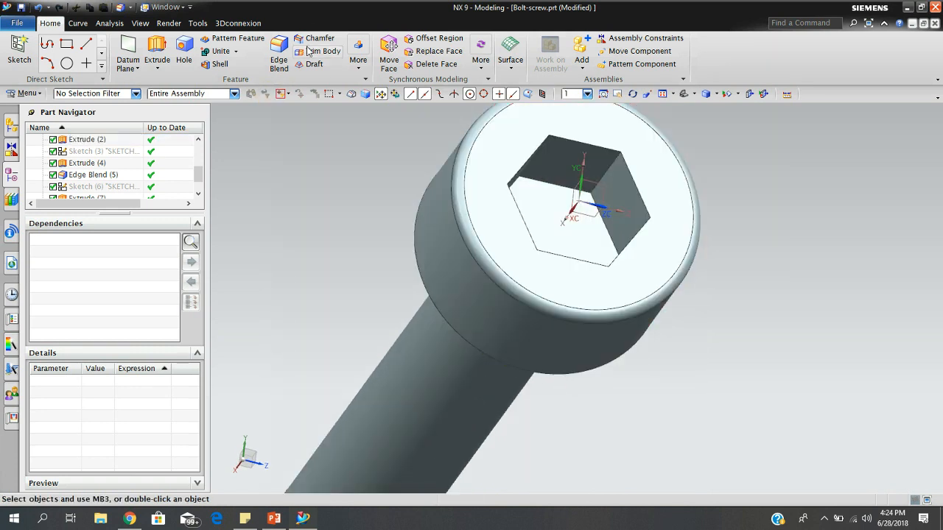
{"action": "middle_click_drag", "start_coordinate": [744, 206], "coordinate": [658, 233]}
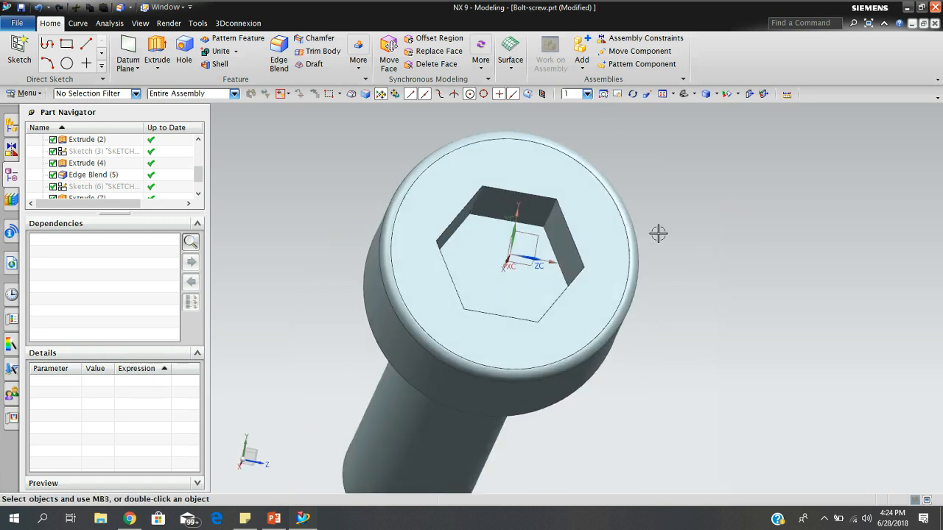
{"action": "left_click", "coordinate": [312, 41]}
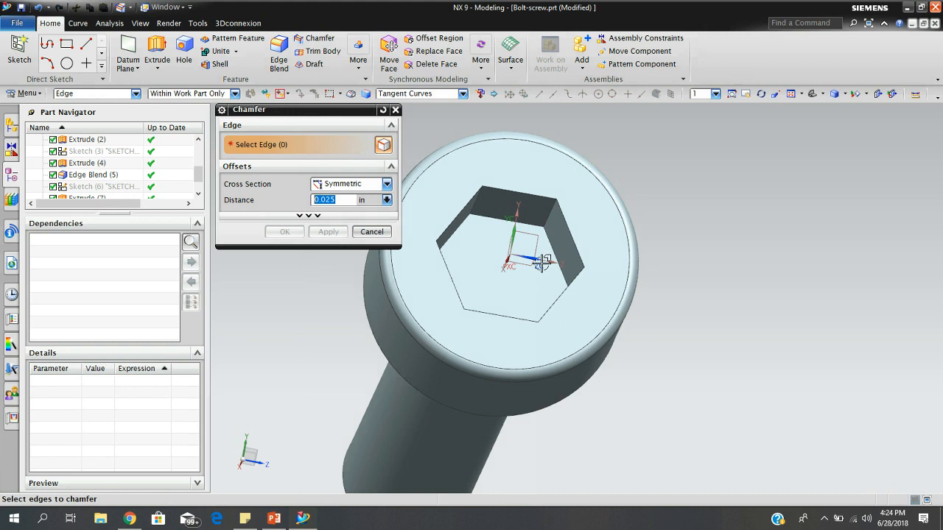
{"action": "left_click", "coordinate": [532, 228]}
{"action": "left_click", "coordinate": [551, 248]}
{"action": "middle_click_drag", "start_coordinate": [544, 269], "coordinate": [554, 297]}
{"action": "left_click", "coordinate": [615, 429]}
{"action": "middle_click_drag", "start_coordinate": [621, 429], "coordinate": [664, 413]}
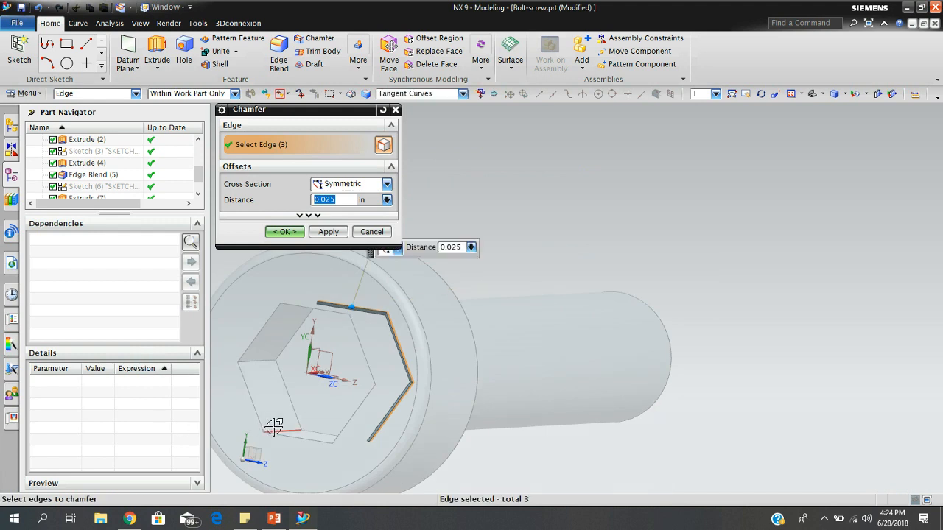
{"action": "left_click", "coordinate": [311, 433]}
{"action": "left_click", "coordinate": [295, 415]}
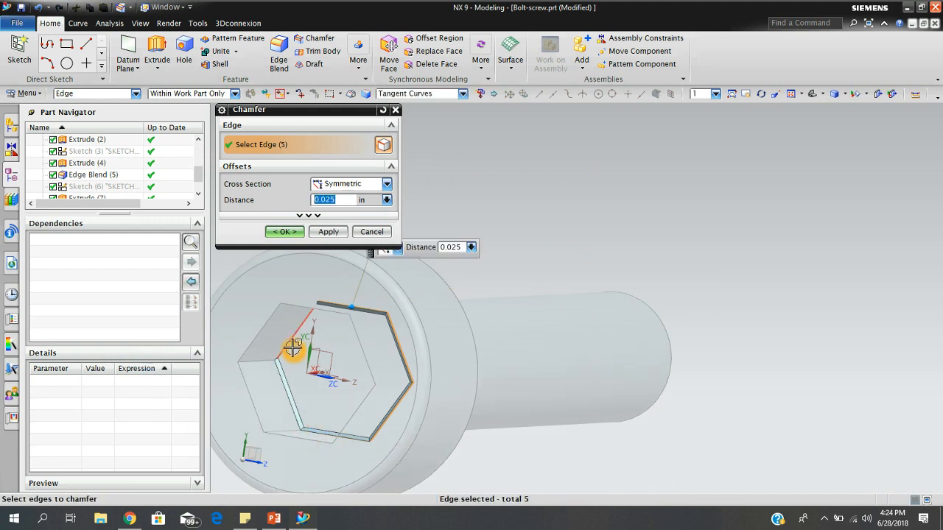
{"action": "middle_click_drag", "start_coordinate": [344, 346], "coordinate": [353, 339]}
{"action": "left_click", "coordinate": [344, 201]}
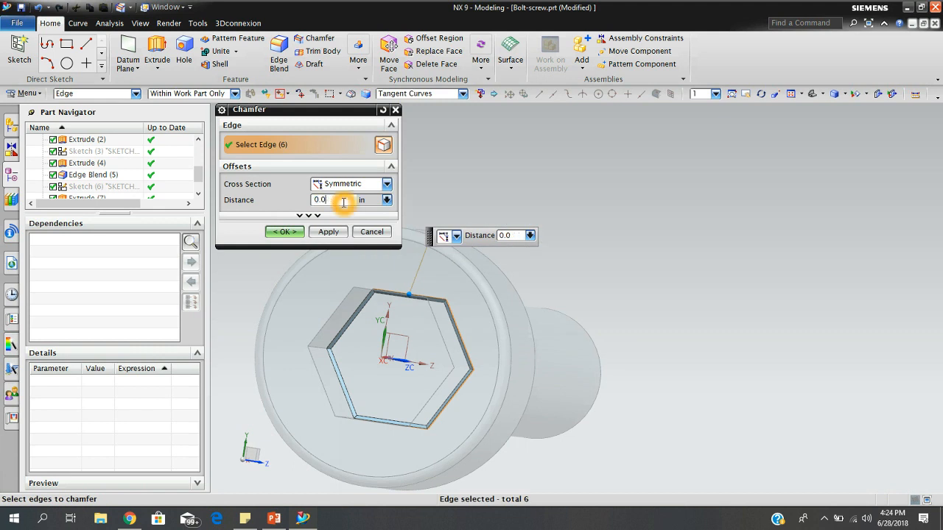
{"action": "key", "text": "Return"}
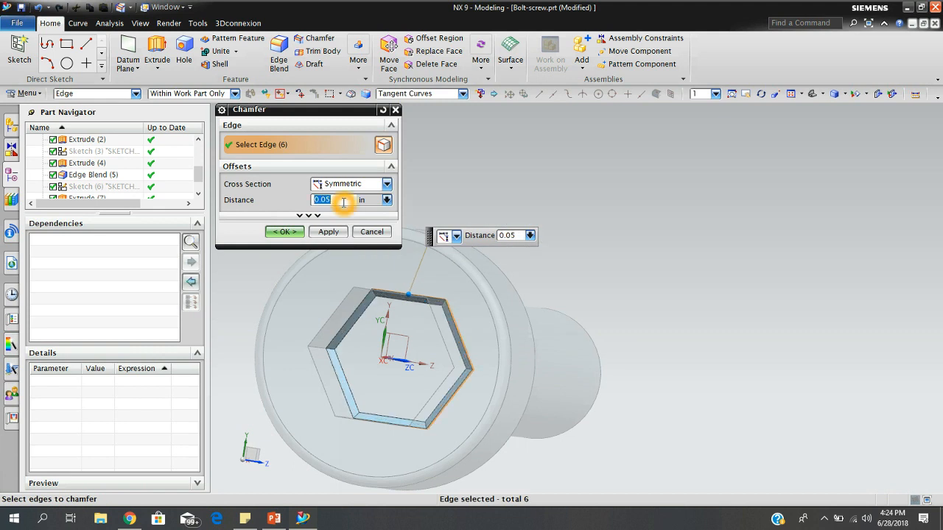
{"action": "left_click", "coordinate": [281, 234]}
Save the bolt part with the finished socket chamfer.
{"action": "middle_click_drag", "start_coordinate": [459, 357], "coordinate": [555, 341]}
{"action": "scroll", "coordinate": [655, 319], "scroll_direction": "down", "scroll_amount": 3}
{"action": "scroll", "coordinate": [728, 339], "scroll_direction": "up", "scroll_amount": 2}
{"action": "mouse_move", "coordinate": [703, 397]}
{"action": "middle_mouse_down"}
{"action": "mouse_move", "coordinate": [695, 371]}
{"action": "mouse_move", "coordinate": [705, 386]}
{"action": "middle_mouse_up"}
{"action": "scroll", "coordinate": [680, 391], "scroll_direction": "down", "scroll_amount": 2}
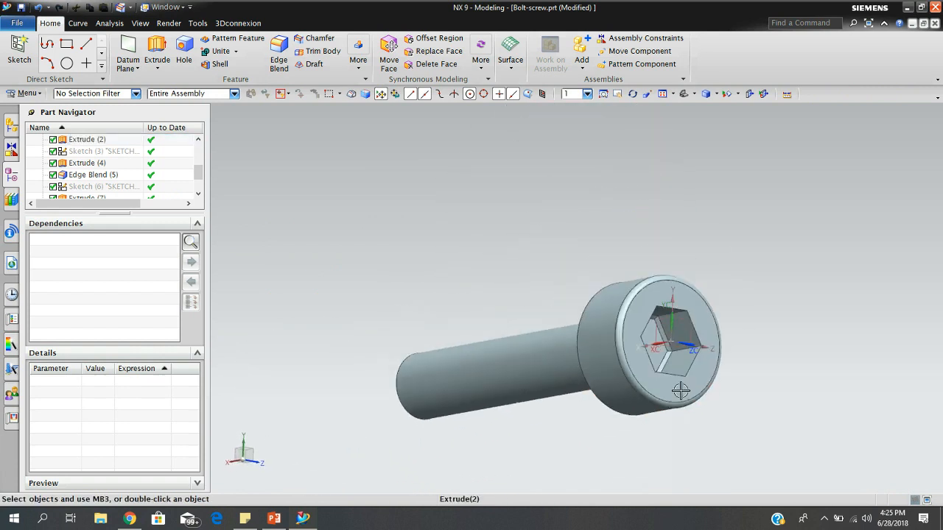
{"action": "left_click", "coordinate": [21, 7]}
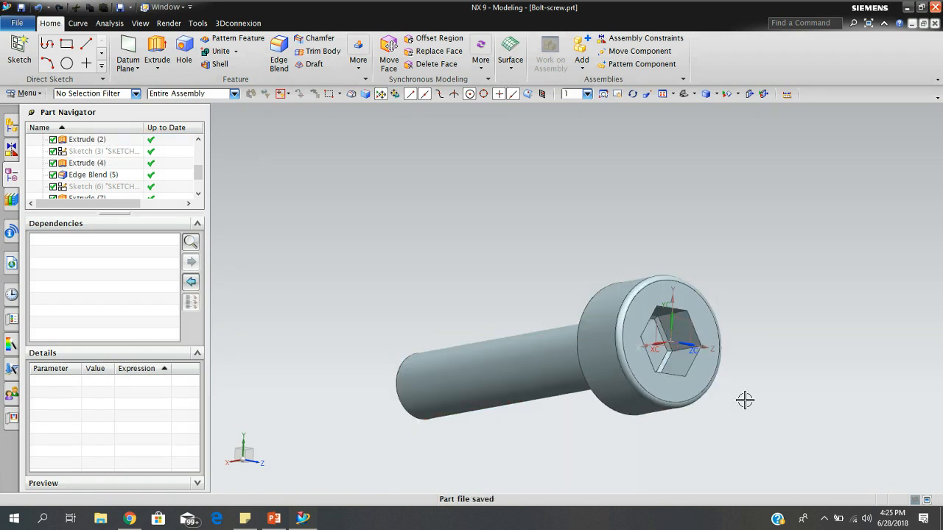
{"action": "middle_click_drag", "start_coordinate": [520, 278], "coordinate": [568, 307]}
{"action": "key", "text": "ctrl+s"}
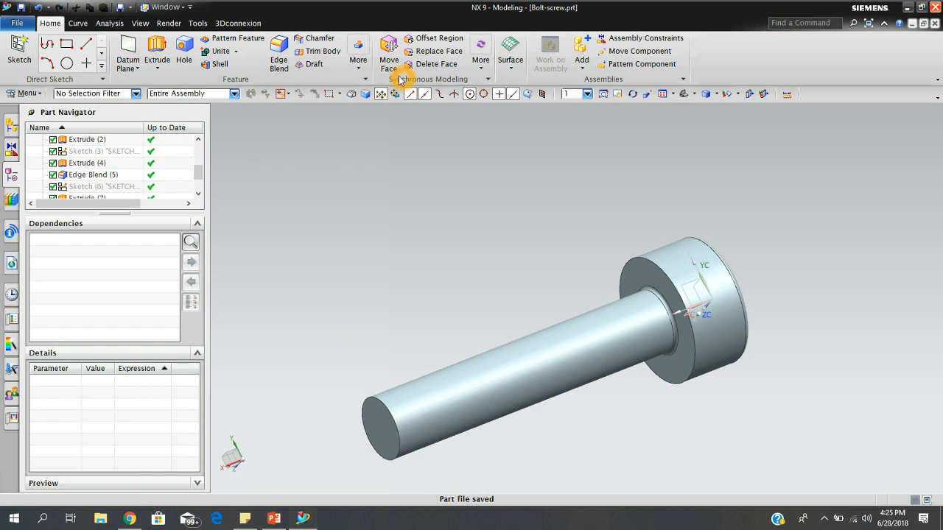
Search the commands for "thread" and look through the matches for a helix tool.
{"action": "left_click", "coordinate": [366, 80]}
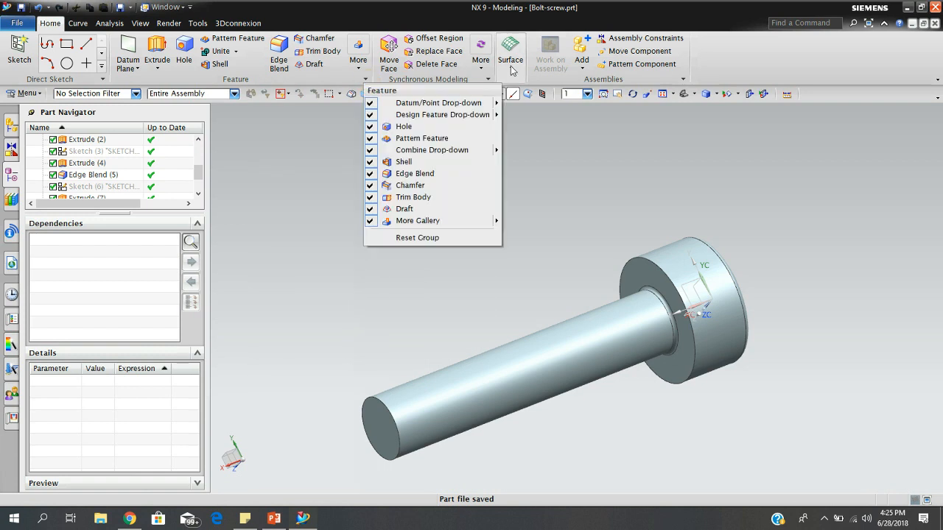
{"action": "left_click", "coordinate": [560, 127]}
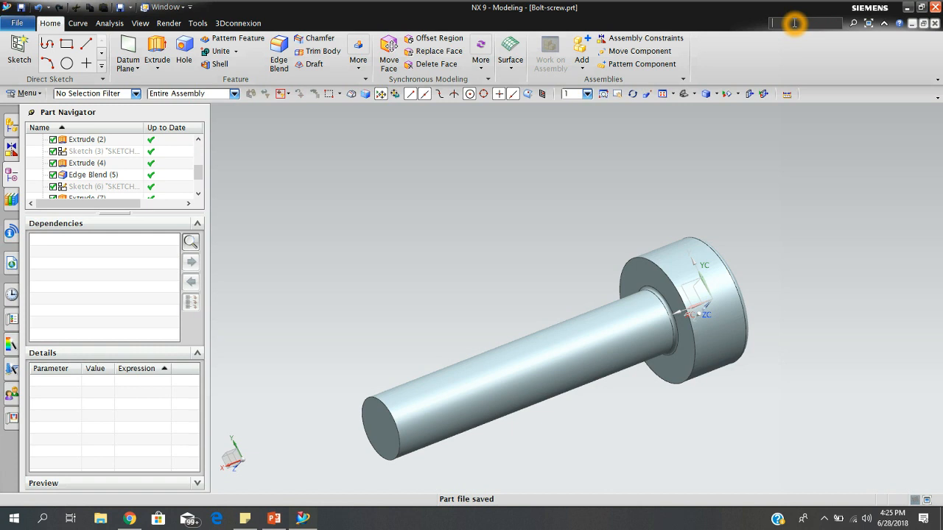
{"action": "key", "text": "Return"}
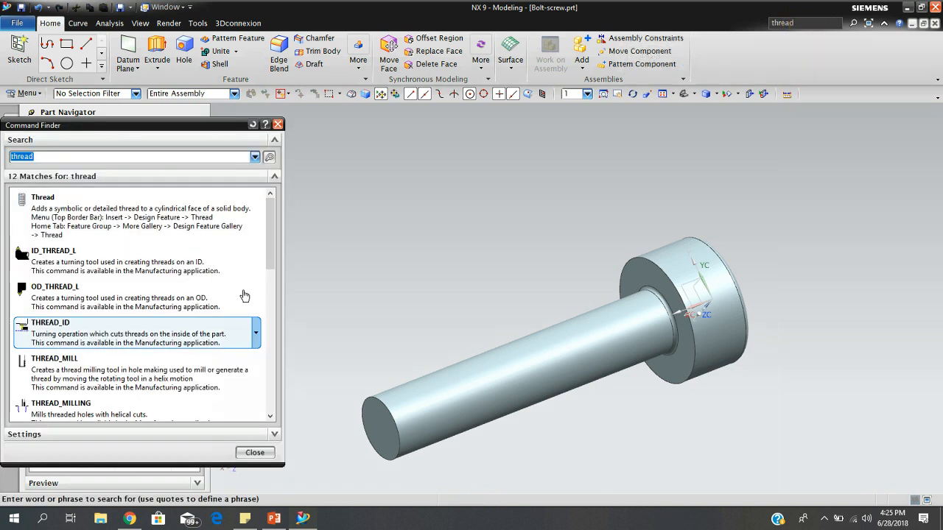
{"action": "left_click_drag", "start_coordinate": [272, 214], "coordinate": [269, 260]}
{"action": "mouse_move", "coordinate": [217, 372]}
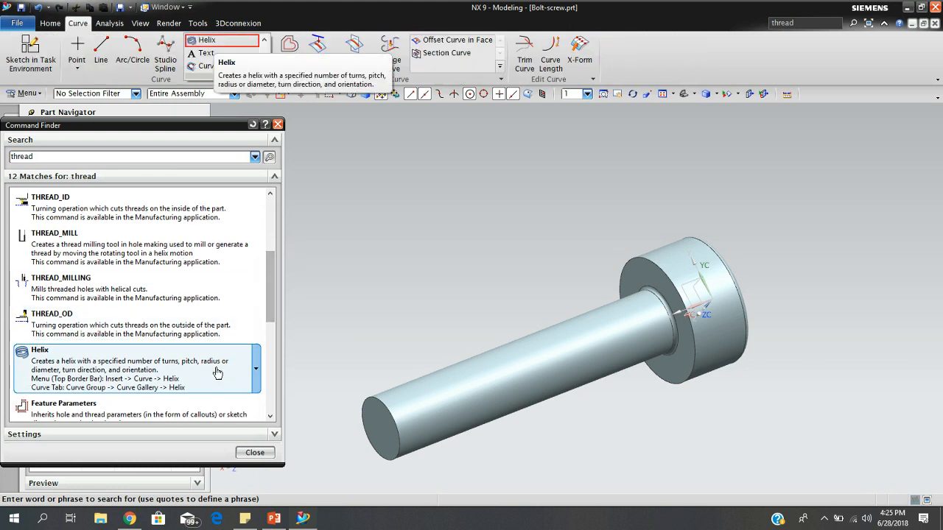
{"action": "mouse_move", "coordinate": [272, 288]}
{"action": "left_mouse_down"}
{"action": "mouse_move", "coordinate": [274, 322]}
{"action": "mouse_move", "coordinate": [277, 232]}
{"action": "mouse_move", "coordinate": [274, 280]}
{"action": "left_mouse_up"}
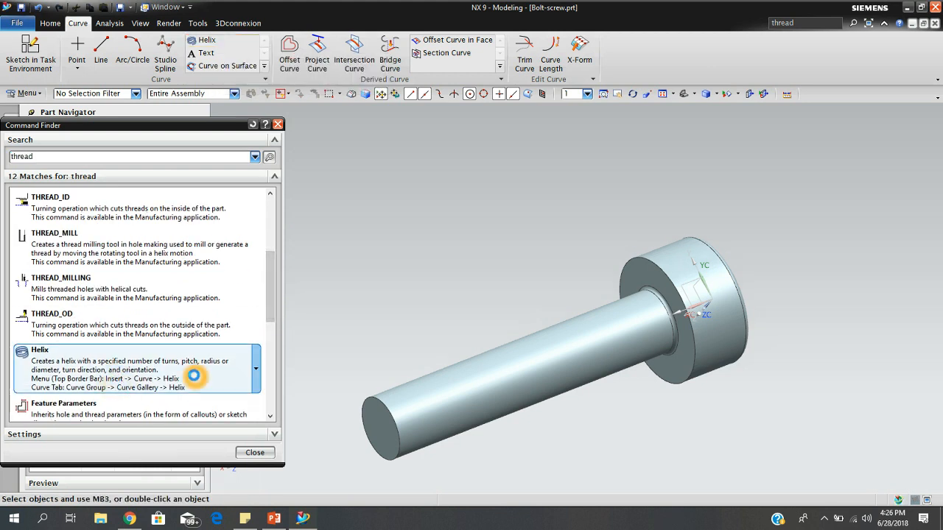
Start an Along Vector helix and rotate its coordinate system until the helix axis runs along the bolt shank.
{"action": "left_click", "coordinate": [211, 372]}
{"action": "middle_click_drag", "start_coordinate": [767, 400], "coordinate": [718, 414]}
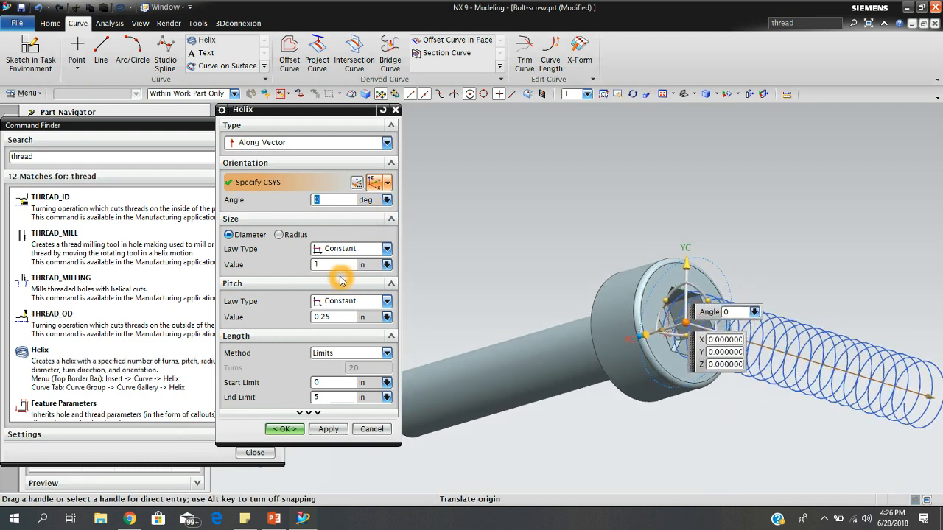
{"action": "middle_click_drag", "start_coordinate": [800, 428], "coordinate": [804, 429]}
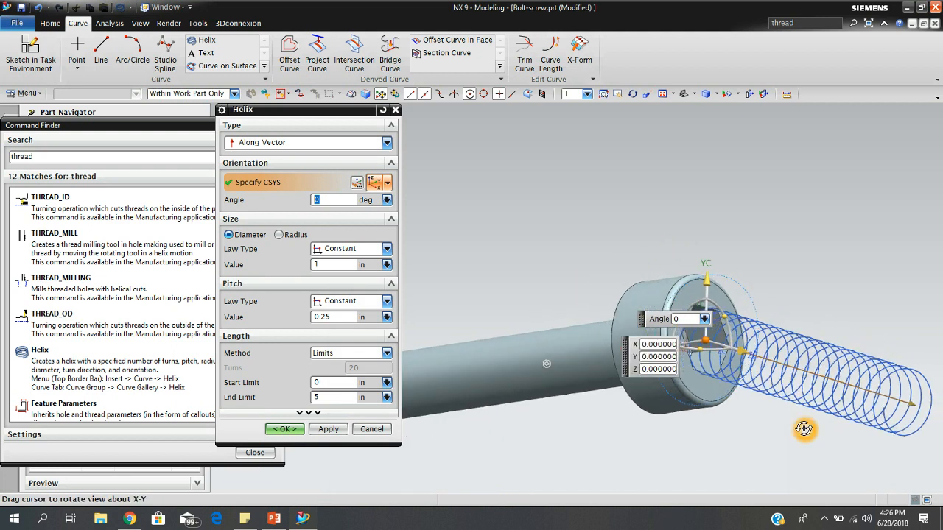
{"action": "left_click", "coordinate": [676, 346]}
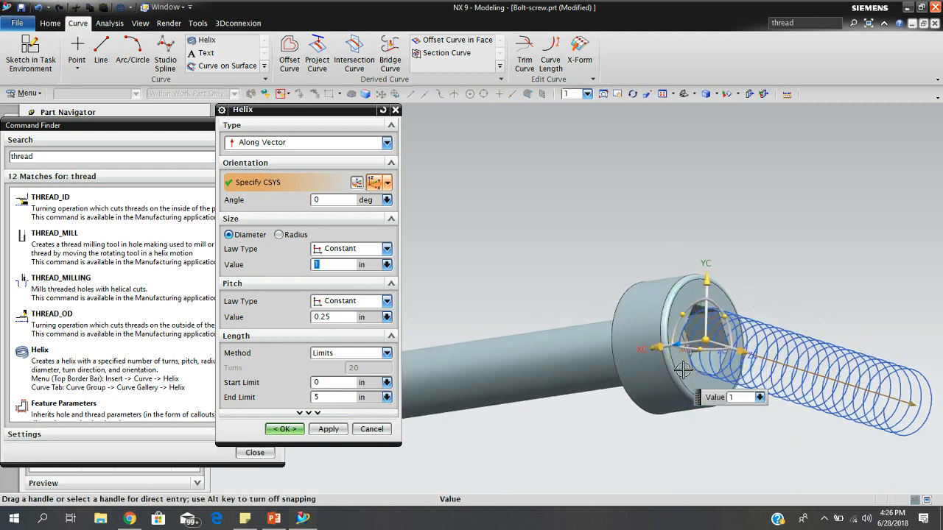
{"action": "left_click", "coordinate": [642, 354]}
{"action": "middle_click_drag", "start_coordinate": [827, 459], "coordinate": [787, 432]}
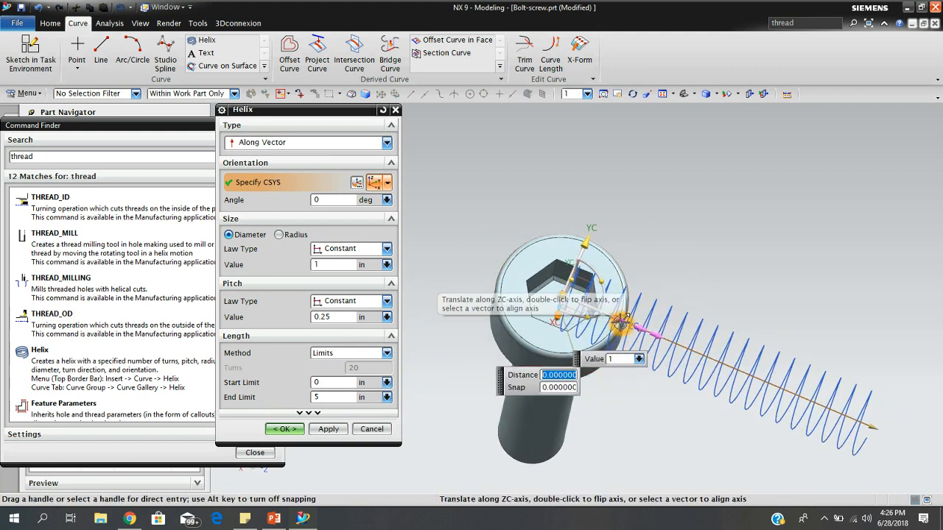
{"action": "left_click_drag", "start_coordinate": [598, 278], "coordinate": [607, 360]}
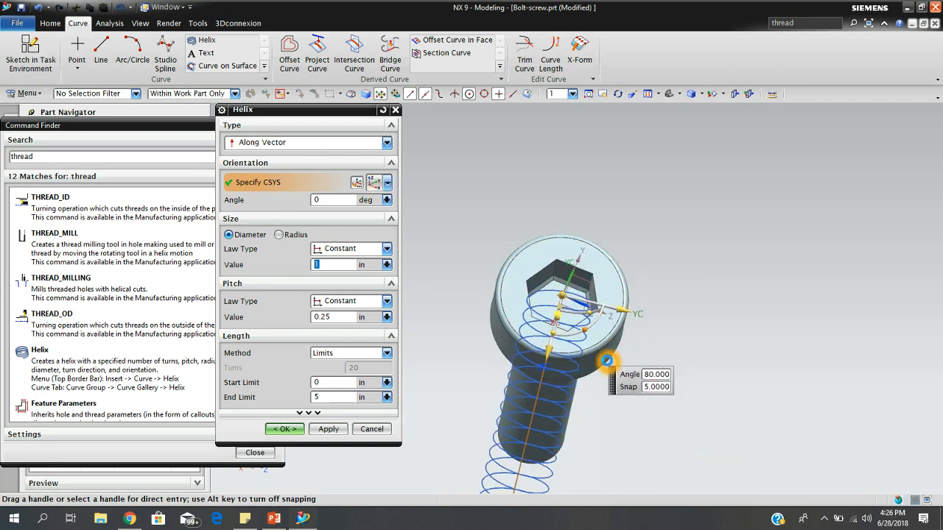
{"action": "middle_click_drag", "start_coordinate": [607, 360], "coordinate": [638, 357]}
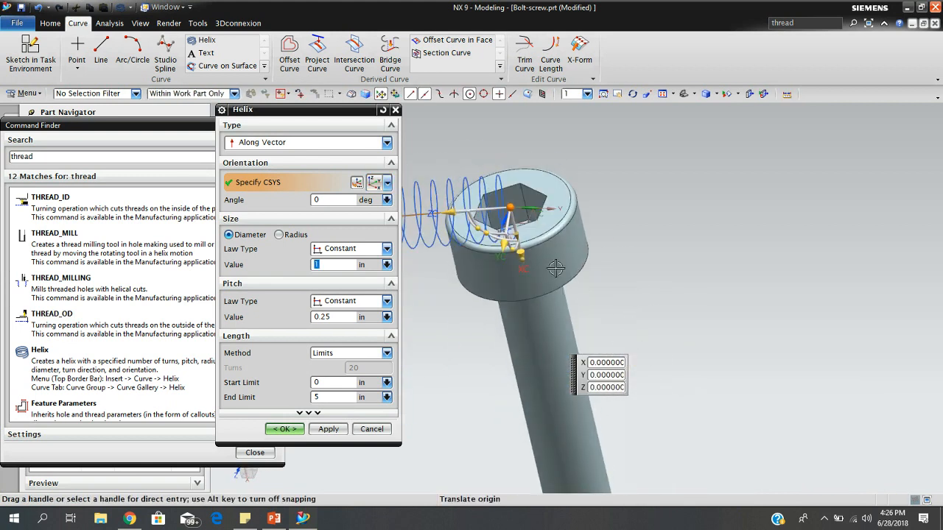
{"action": "left_click_drag", "start_coordinate": [486, 234], "coordinate": [558, 261]}
Move the helix origin onto the shank below the head and create it with 1 in diameter, 0.25 in pitch and limits 0 to 5 in.
{"action": "middle_click_drag", "start_coordinate": [692, 476], "coordinate": [712, 438]}
{"action": "left_click_drag", "start_coordinate": [505, 179], "coordinate": [597, 212]}
{"action": "middle_click_drag", "start_coordinate": [597, 211], "coordinate": [612, 196]}
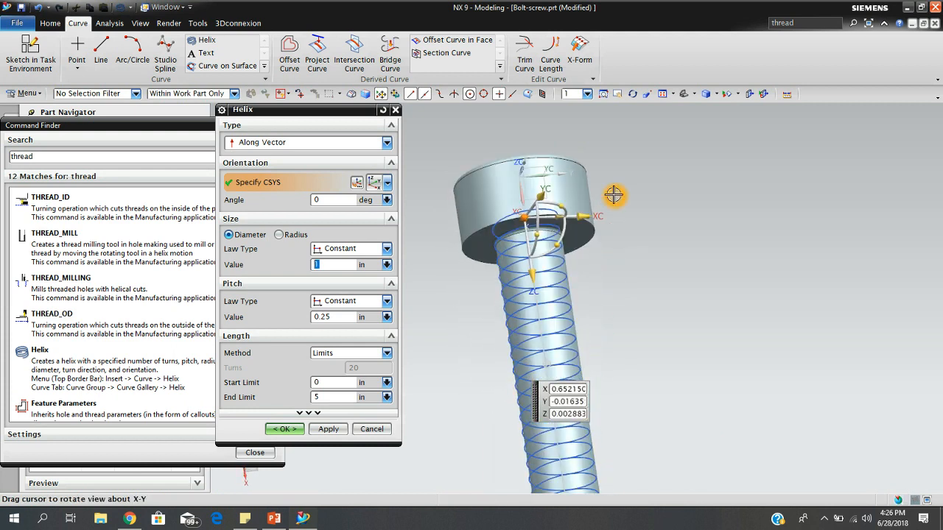
{"action": "scroll", "coordinate": [640, 400], "scroll_direction": "down", "scroll_amount": 3}
{"action": "scroll", "coordinate": [640, 400], "scroll_direction": "up", "scroll_amount": 2}
{"action": "scroll", "coordinate": [640, 400], "scroll_direction": "down", "scroll_amount": 2}
{"action": "middle_click_drag", "start_coordinate": [691, 361], "coordinate": [704, 374]}
{"action": "left_click_drag", "start_coordinate": [581, 294], "coordinate": [582, 306]}
{"action": "middle_click_drag", "start_coordinate": [691, 380], "coordinate": [801, 378]}
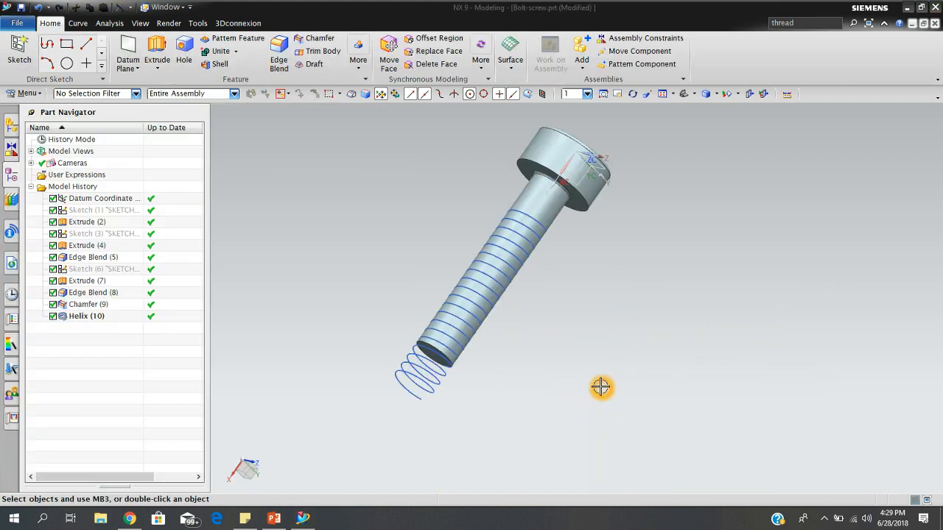
Search the commands for "thread" again and start the Thread command.
{"action": "left_click", "coordinate": [433, 359]}
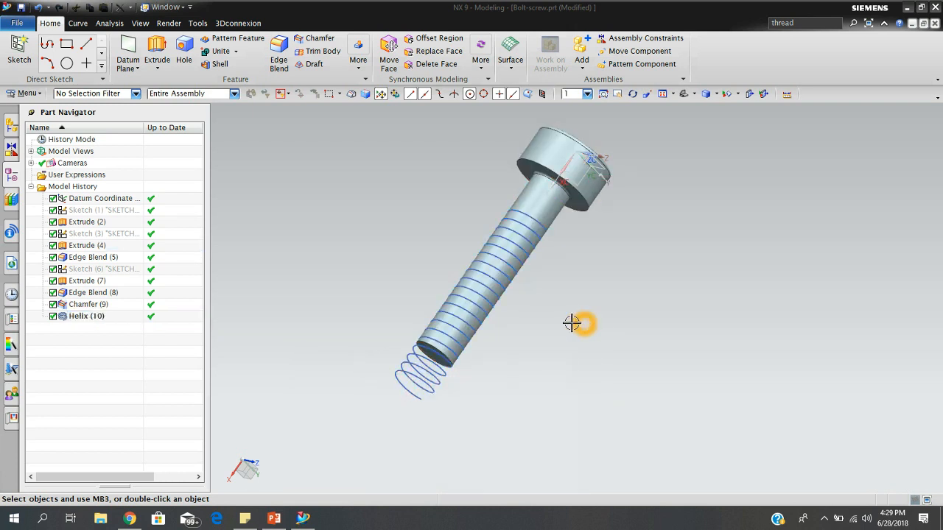
{"action": "double_click", "coordinate": [802, 22]}
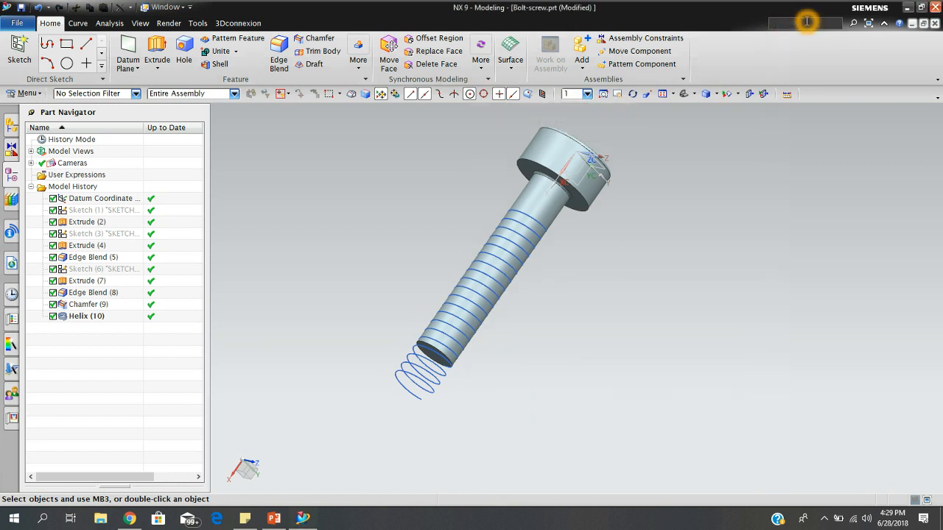
{"action": "key", "text": "Return"}
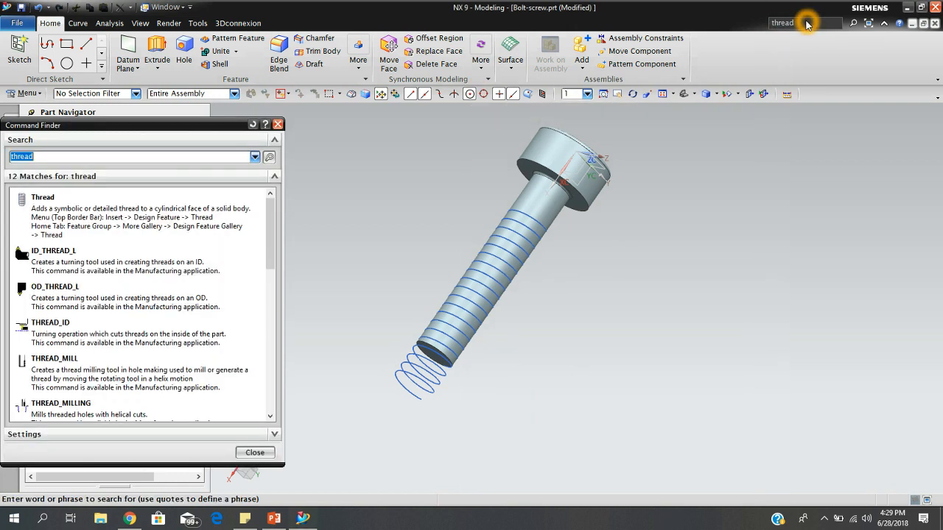
{"action": "mouse_move", "coordinate": [112, 225]}
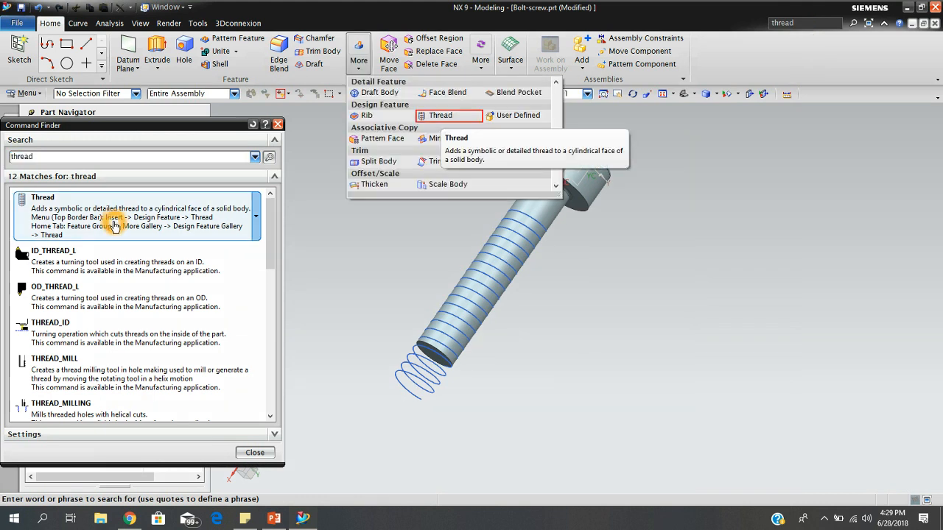
{"action": "left_click", "coordinate": [115, 226]}
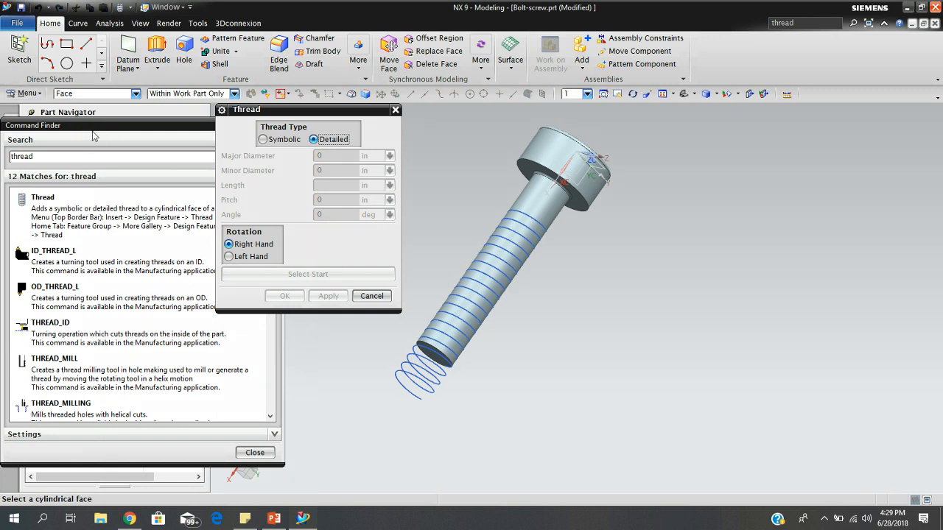
{"action": "left_click", "coordinate": [278, 128]}
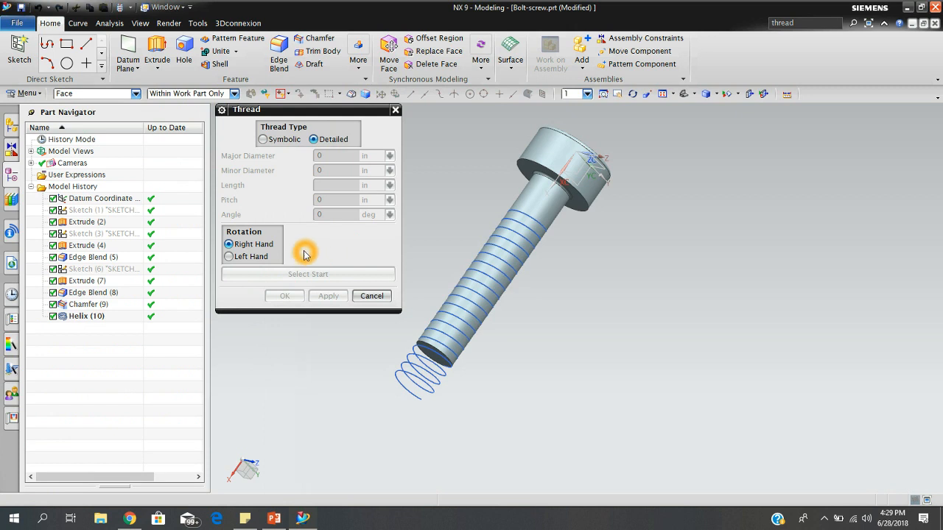
Set the thread type to Detailed with left-hand rotation and select the bolt shank's cylindrical face.
{"action": "left_click", "coordinate": [285, 144]}
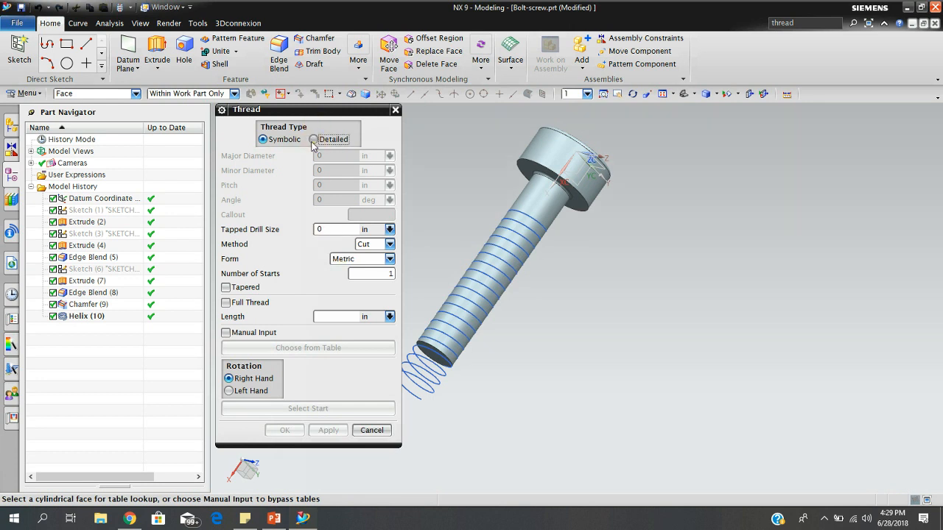
{"action": "left_click", "coordinate": [313, 140]}
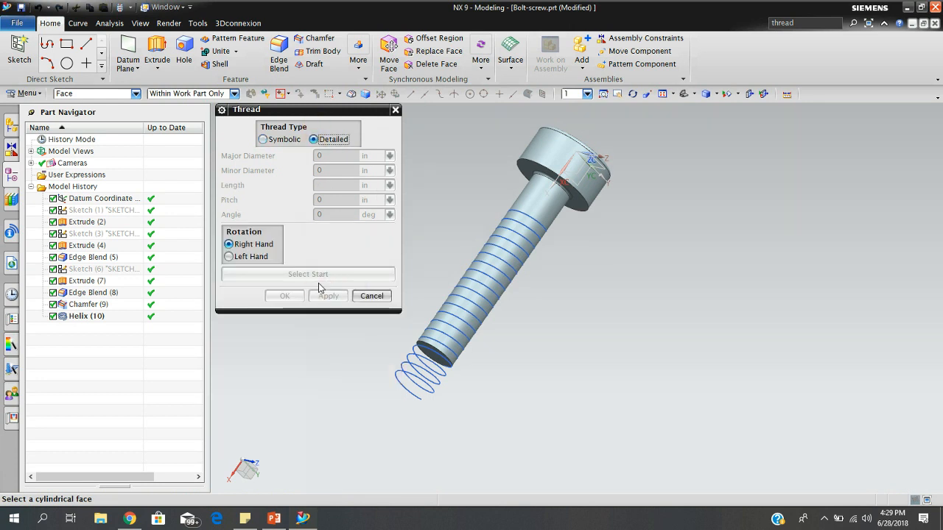
{"action": "left_click", "coordinate": [229, 257]}
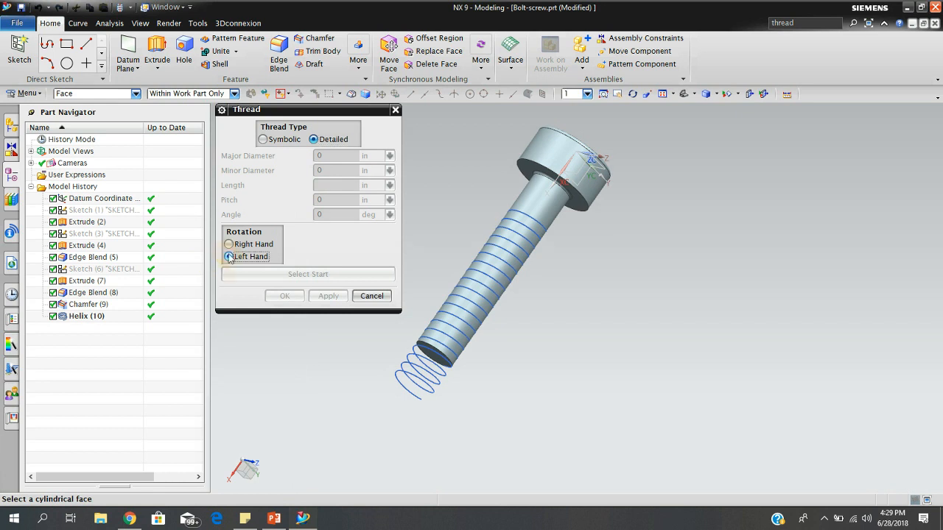
{"action": "left_click", "coordinate": [535, 205]}
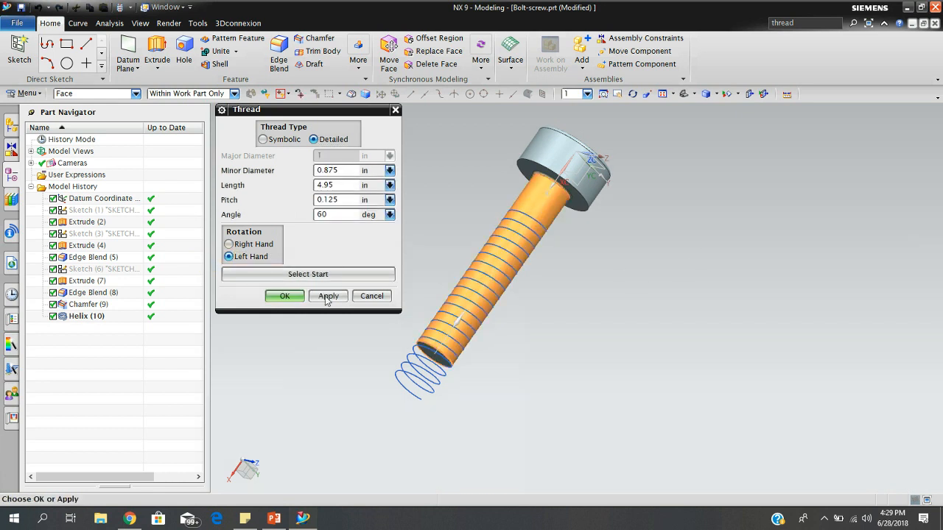
Pick a start face at the head end, use Extend Through Start, and create the thread with 0.875 in minor diameter, 4.95 in length and 0.125 in pitch.
{"action": "left_click", "coordinate": [309, 273]}
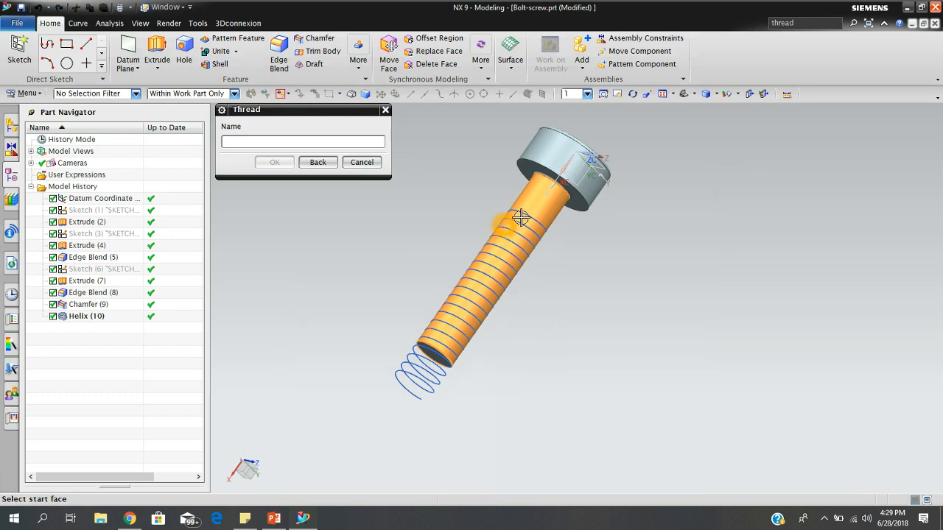
{"action": "scroll", "coordinate": [523, 218], "scroll_direction": "up", "scroll_amount": 5}
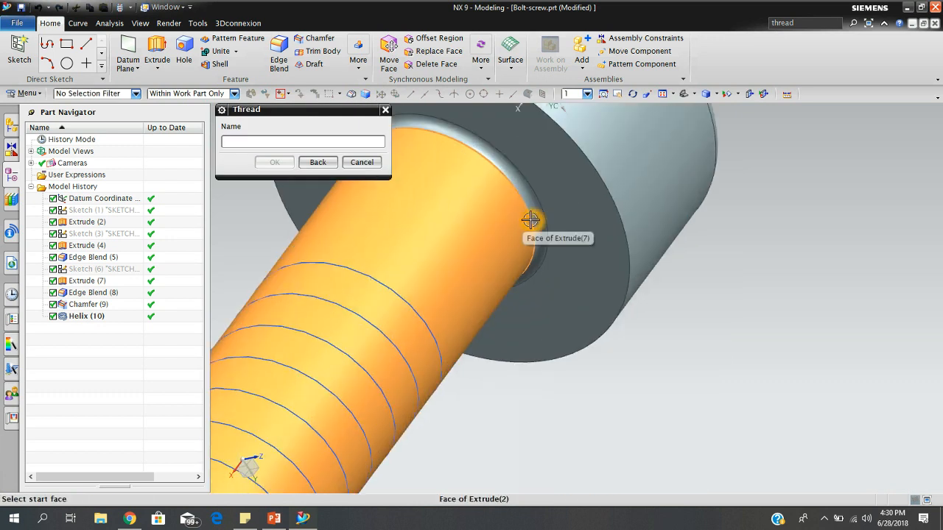
{"action": "left_click", "coordinate": [527, 213]}
{"action": "scroll", "coordinate": [440, 298], "scroll_direction": "down", "scroll_amount": 6}
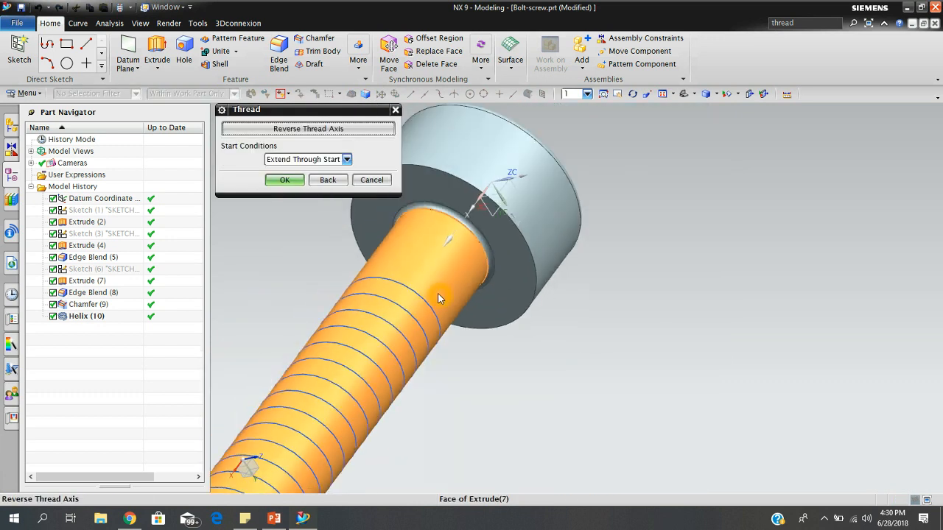
{"action": "middle_click_drag", "start_coordinate": [525, 366], "coordinate": [390, 287]}
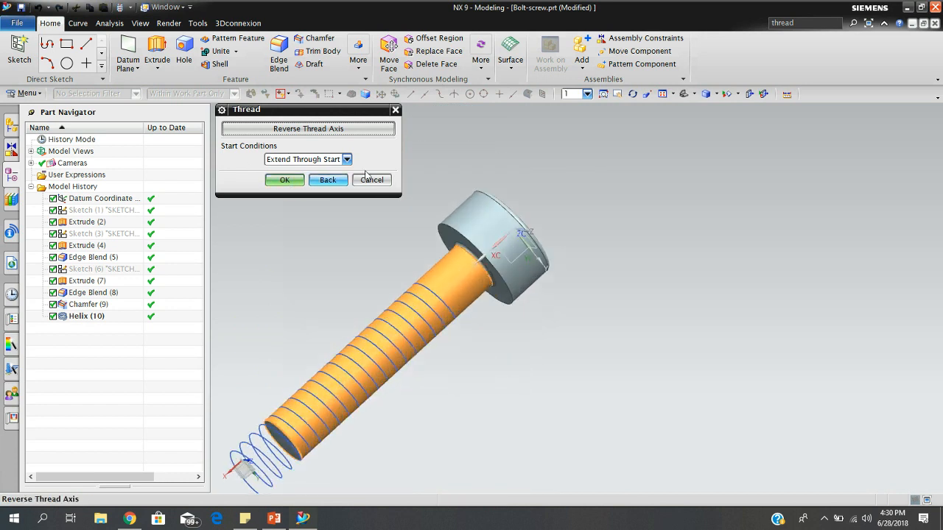
{"action": "left_click", "coordinate": [347, 160]}
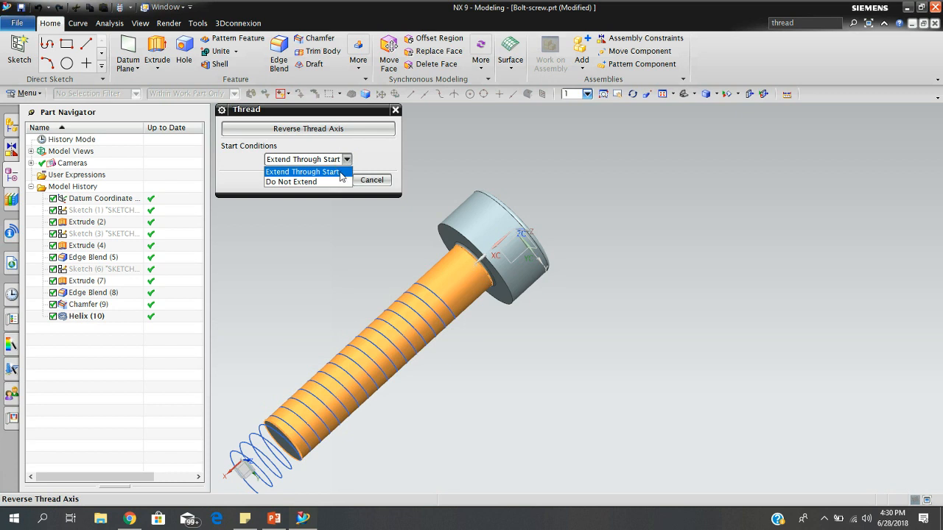
{"action": "left_click", "coordinate": [341, 171]}
{"action": "left_click", "coordinate": [286, 181]}
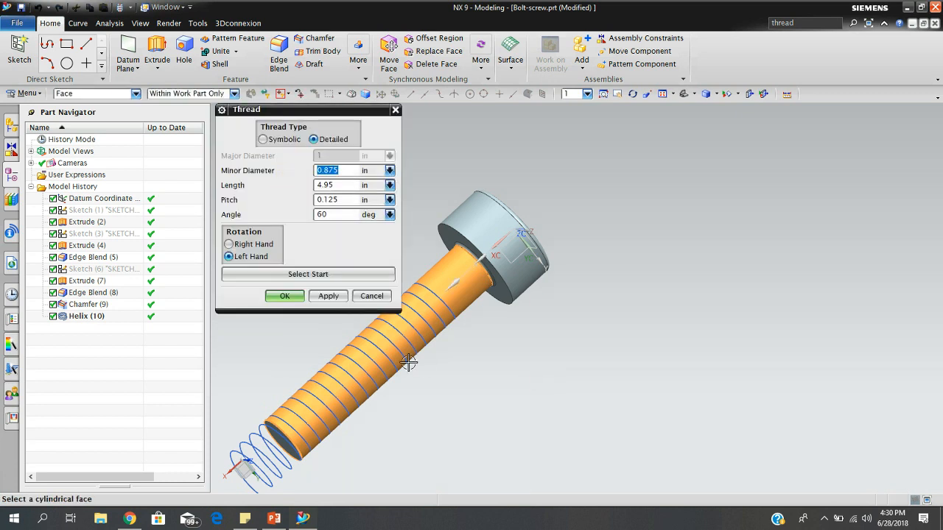
{"action": "left_click", "coordinate": [283, 296]}
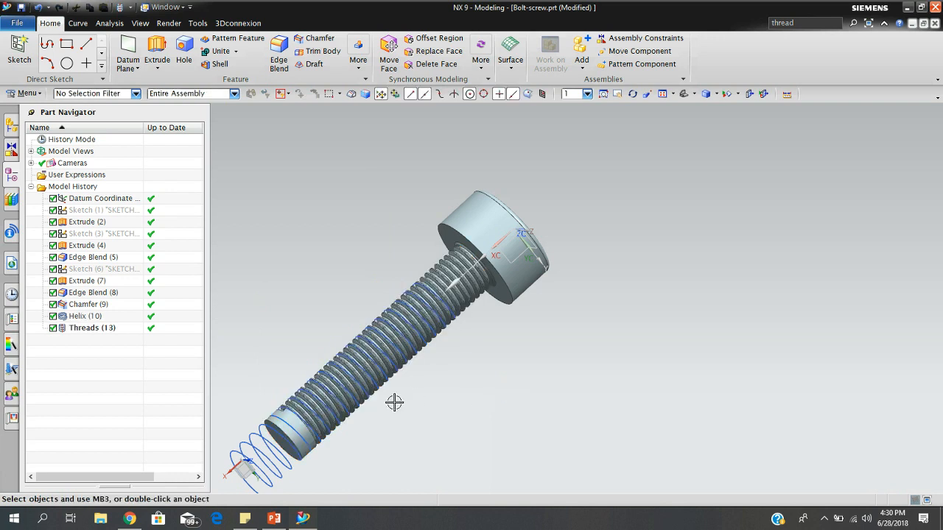
Hide the helix curve around the shank.
{"action": "scroll", "coordinate": [398, 404], "scroll_direction": "down", "scroll_amount": 3}
{"action": "middle_click_drag", "start_coordinate": [401, 404], "coordinate": [518, 380]}
{"action": "left_click", "coordinate": [348, 444]}
{"action": "right_click", "coordinate": [349, 447]}
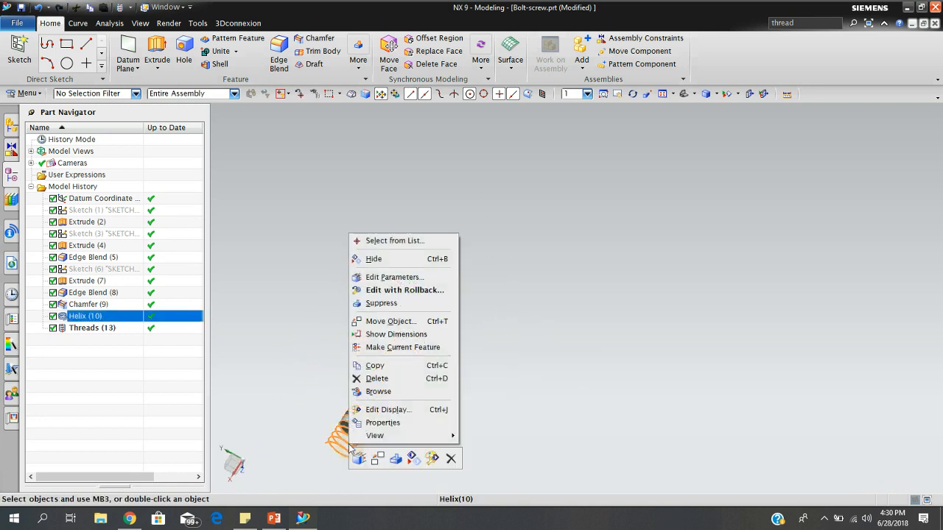
{"action": "left_click", "coordinate": [375, 258]}
Examine the threaded shank from different angles and look through the constraint, assembly and part navigators.
{"action": "scroll", "coordinate": [402, 407], "scroll_direction": "up", "scroll_amount": 2}
{"action": "middle_click_drag", "start_coordinate": [389, 411], "coordinate": [462, 354], "text": "shift"}
{"action": "left_click", "coordinate": [460, 342]}
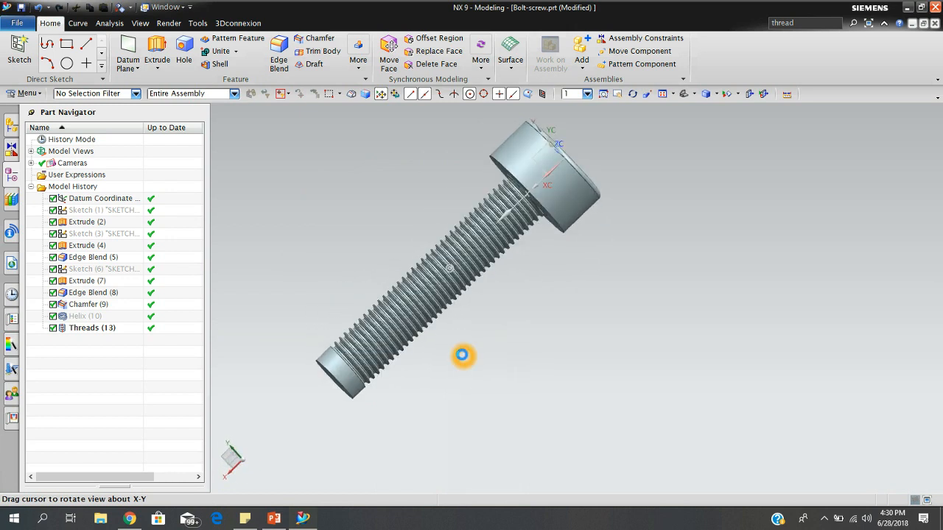
{"action": "left_click", "coordinate": [462, 356]}
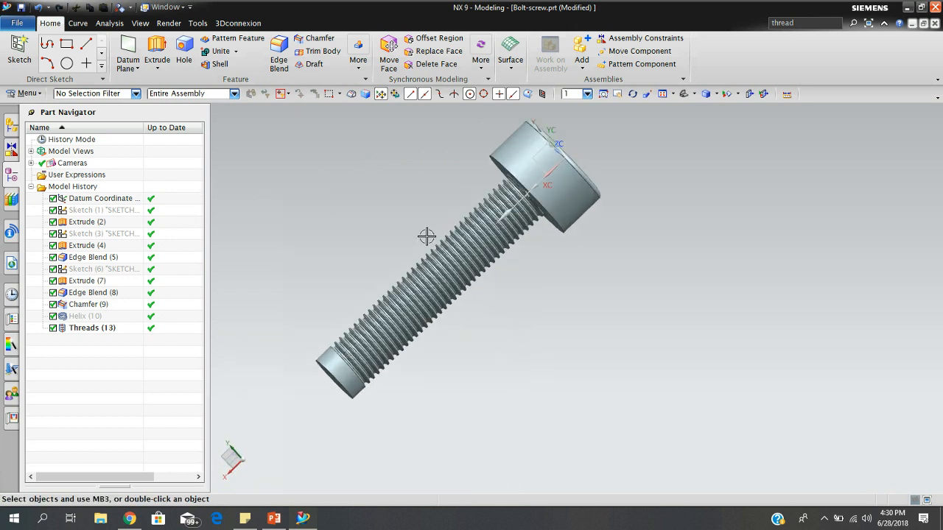
{"action": "middle_click_drag", "start_coordinate": [512, 269], "coordinate": [529, 278]}
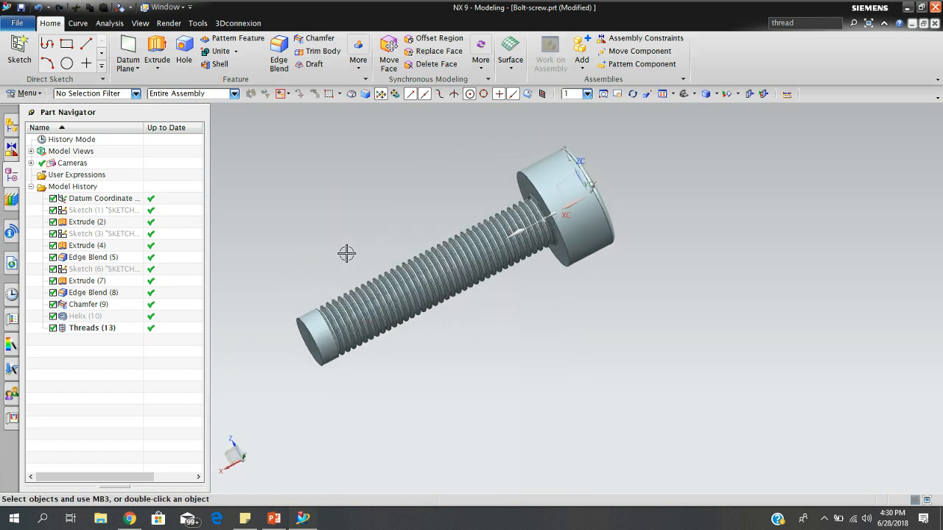
{"action": "left_click", "coordinate": [12, 149]}
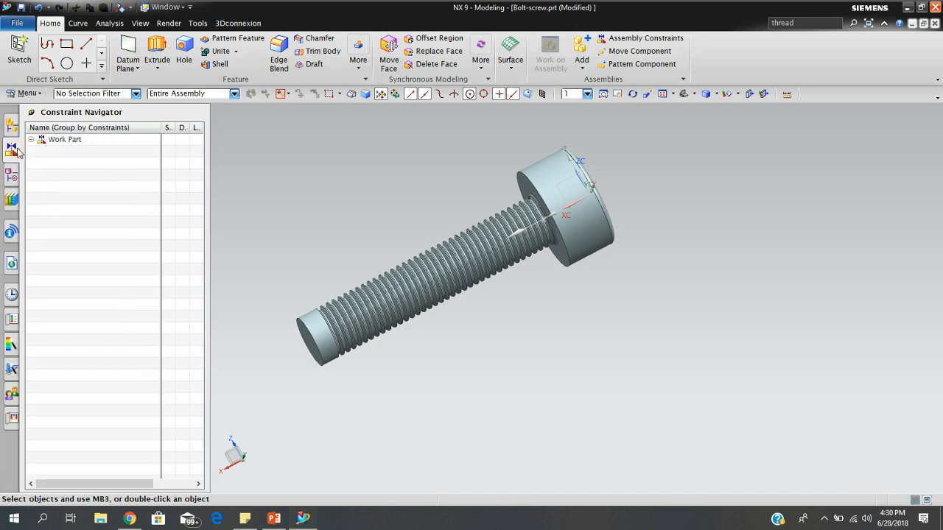
{"action": "left_click", "coordinate": [13, 128]}
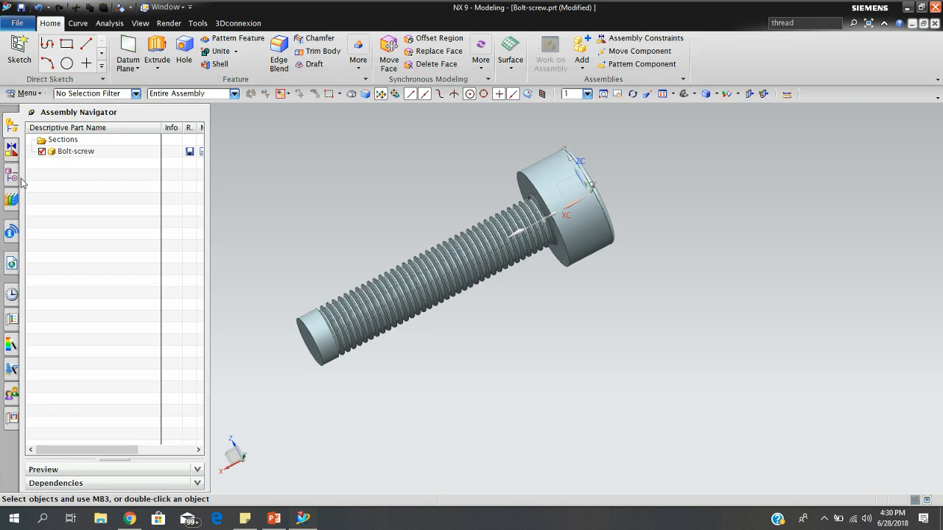
{"action": "left_click", "coordinate": [12, 178]}
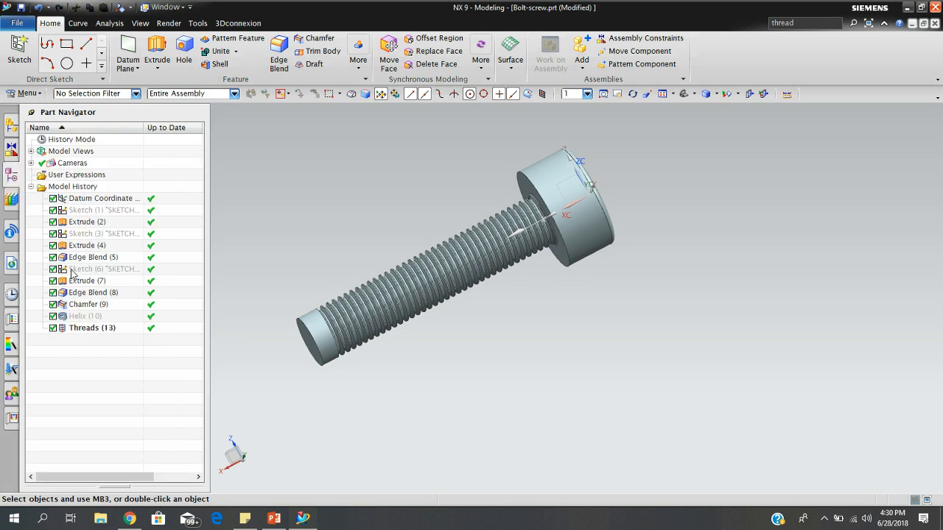
Edit the Threads feature's parameters to set its length to 5.0 in and update the model.
{"action": "left_click", "coordinate": [76, 328]}
{"action": "left_click", "coordinate": [83, 328]}
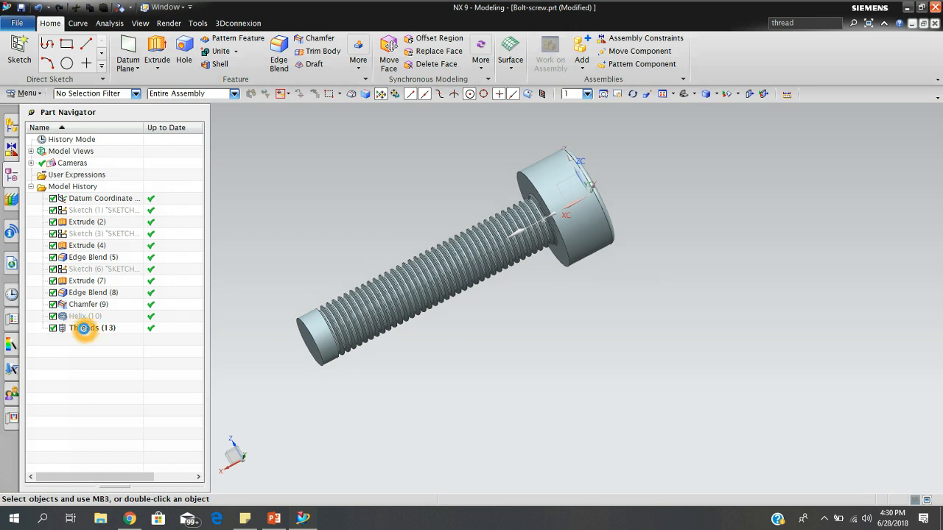
{"action": "left_click", "coordinate": [83, 329]}
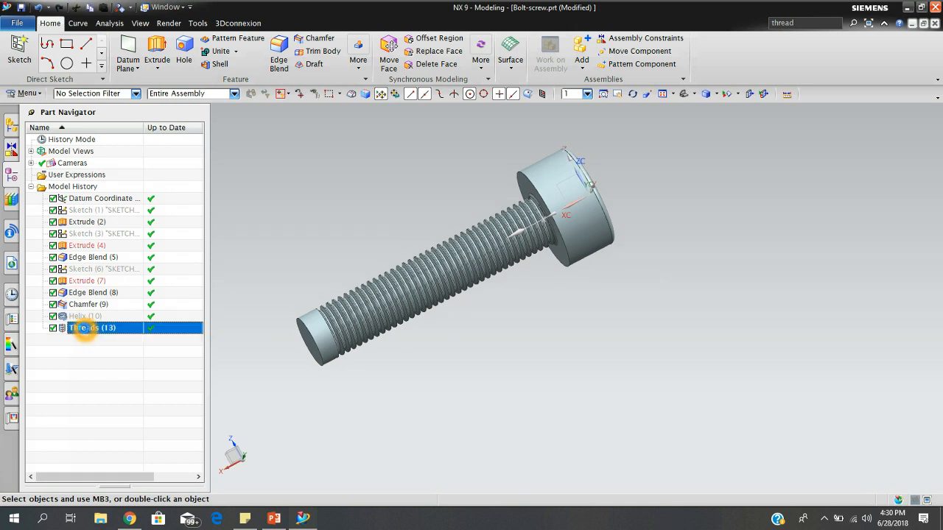
{"action": "right_click", "coordinate": [83, 329]}
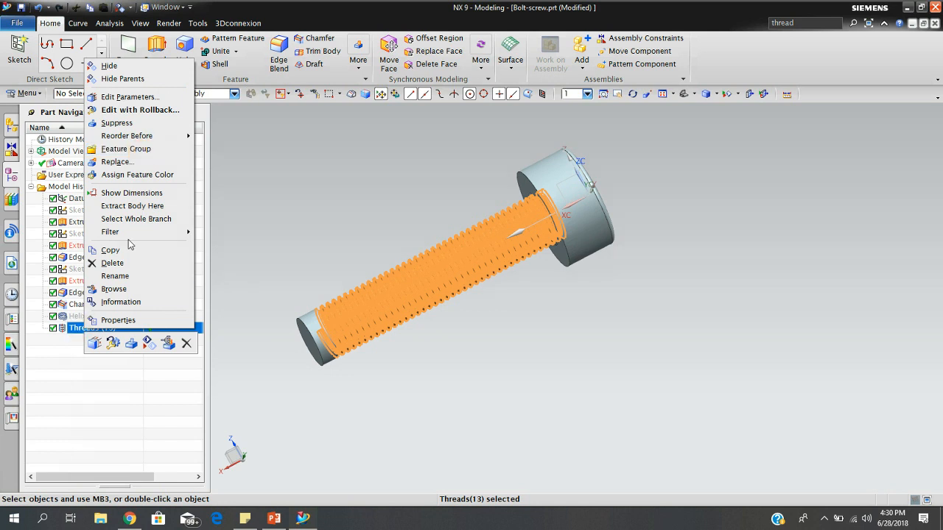
{"action": "left_click", "coordinate": [136, 100]}
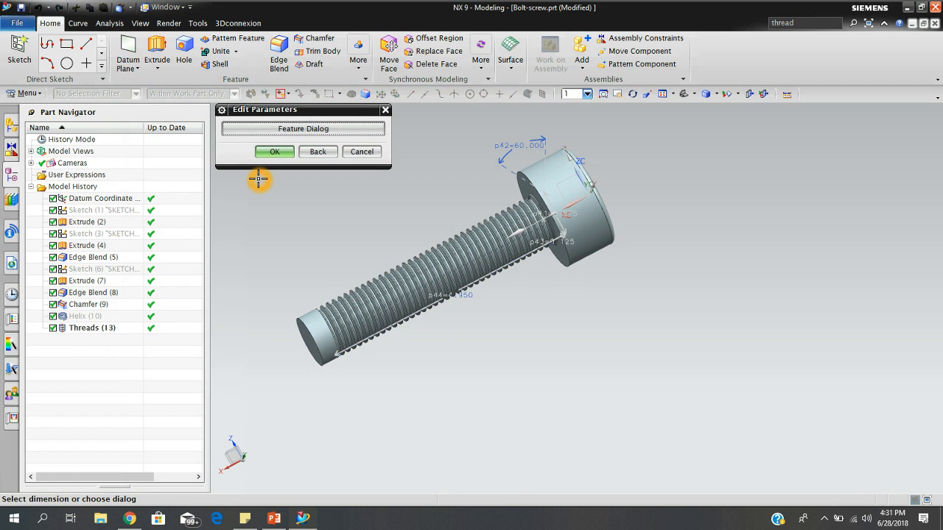
{"action": "left_click", "coordinate": [316, 137]}
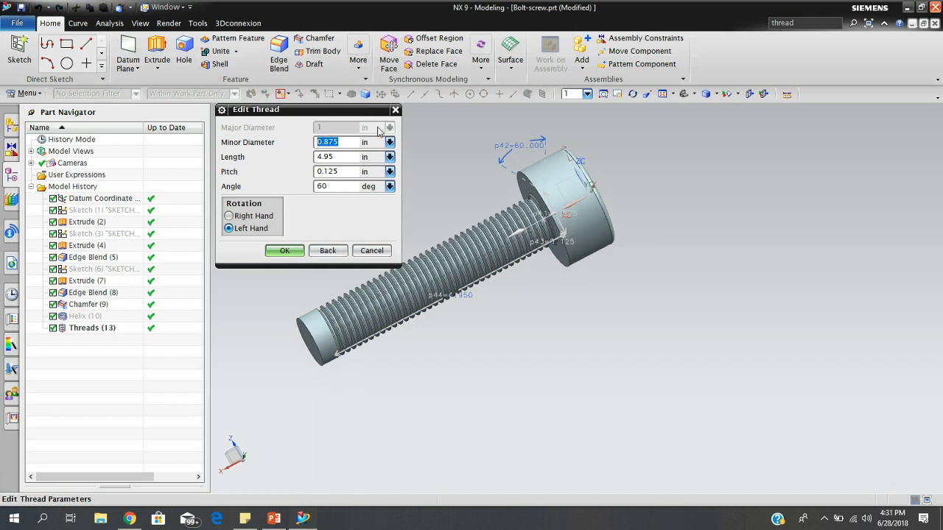
{"action": "left_click", "coordinate": [340, 157]}
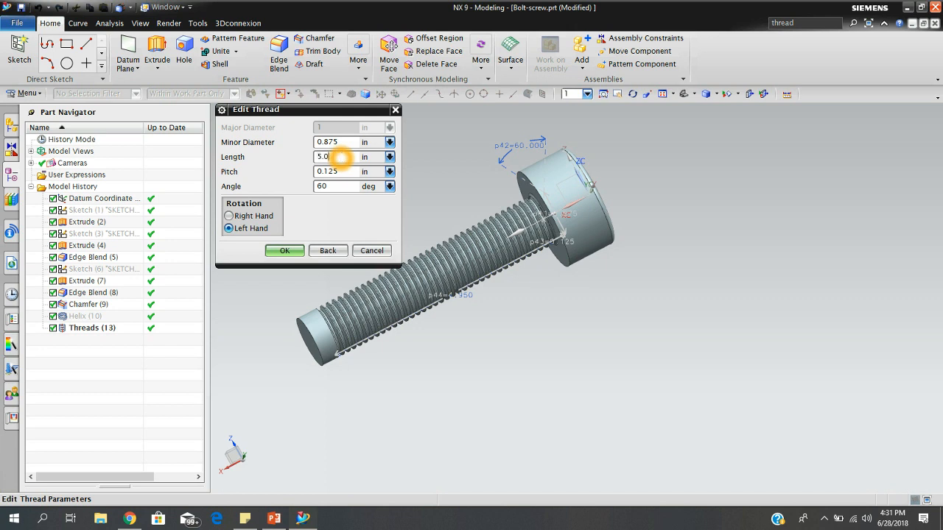
{"action": "left_click", "coordinate": [291, 250]}
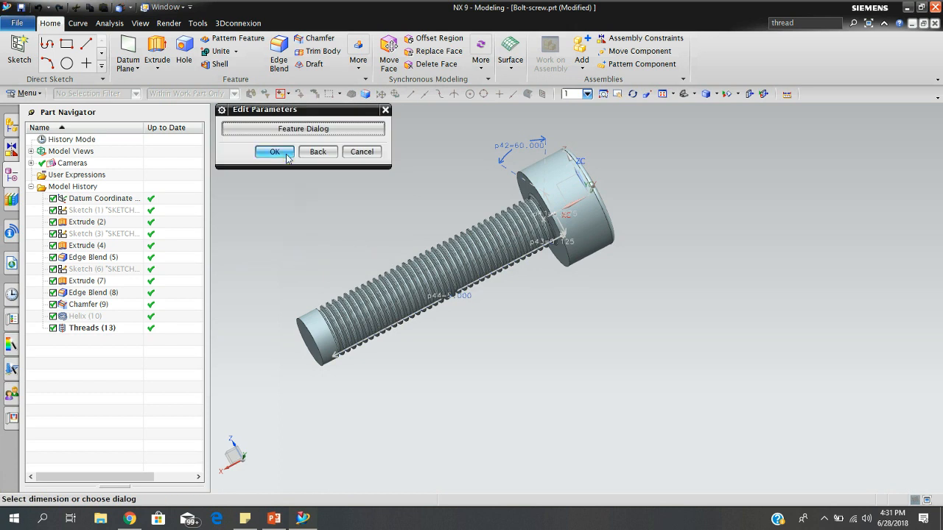
{"action": "left_click", "coordinate": [274, 151]}
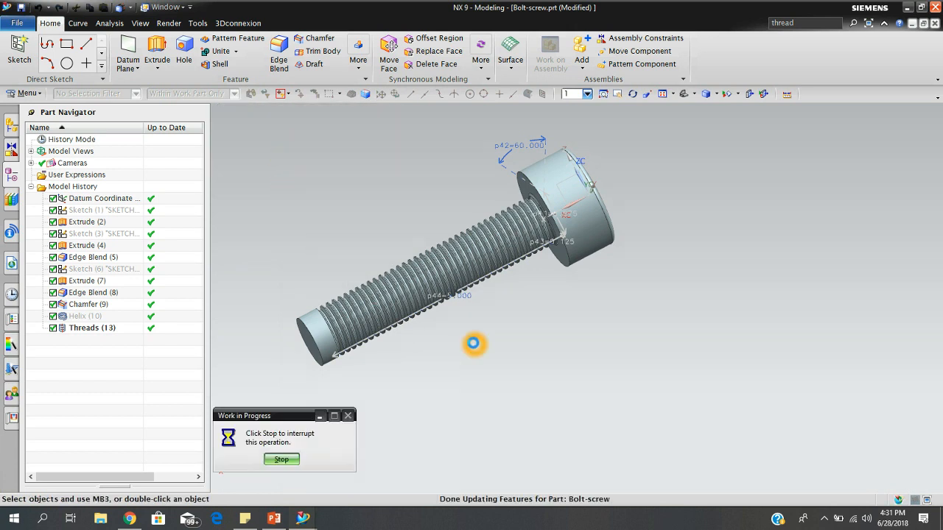
{"action": "middle_click_drag", "start_coordinate": [466, 339], "coordinate": [483, 398]}
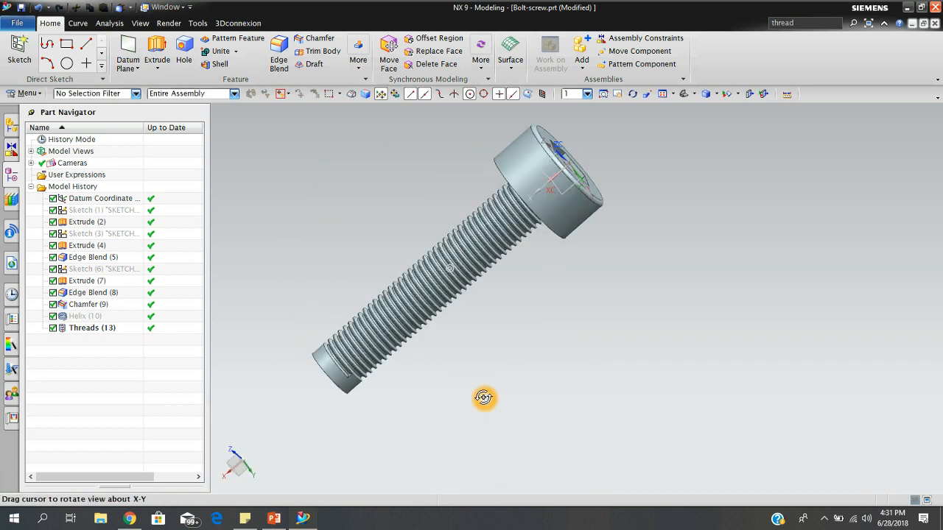
Set the Threads feature's length to 6.0 in so the thread covers the shank's free end.
{"action": "right_click", "coordinate": [106, 328]}
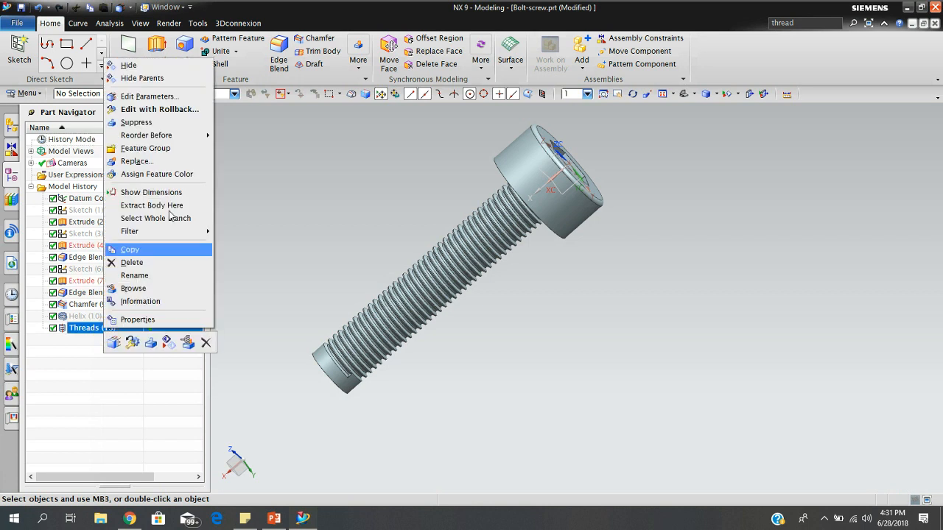
{"action": "left_click", "coordinate": [145, 96]}
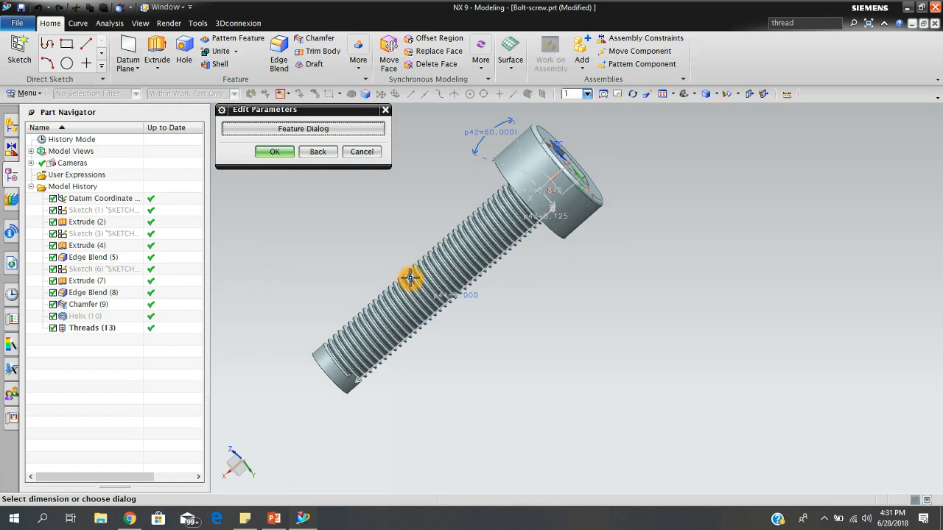
{"action": "left_click", "coordinate": [317, 131]}
{"action": "left_click", "coordinate": [330, 158]}
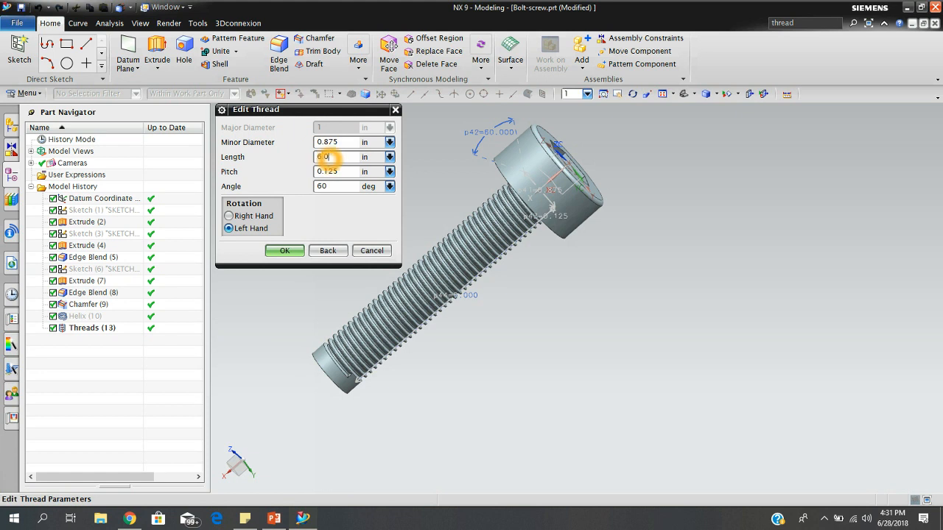
{"action": "left_click", "coordinate": [294, 251]}
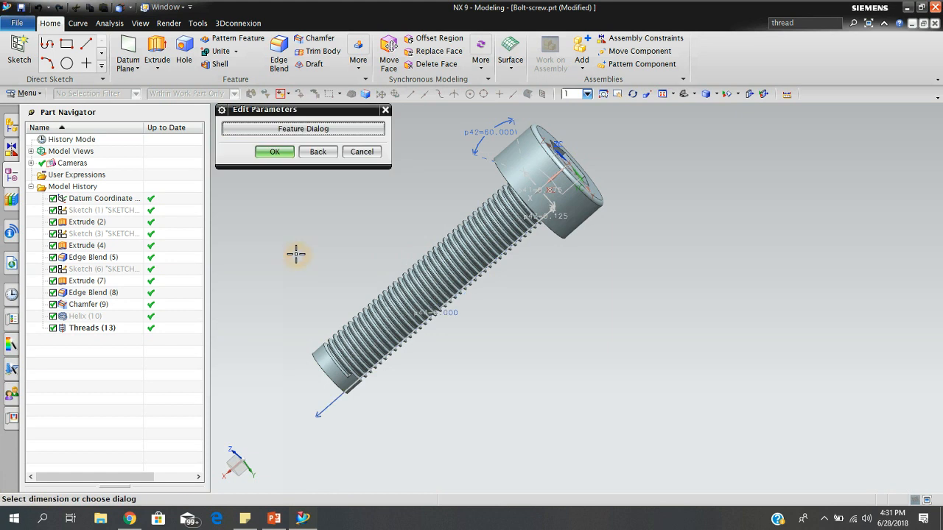
{"action": "left_click", "coordinate": [270, 153]}
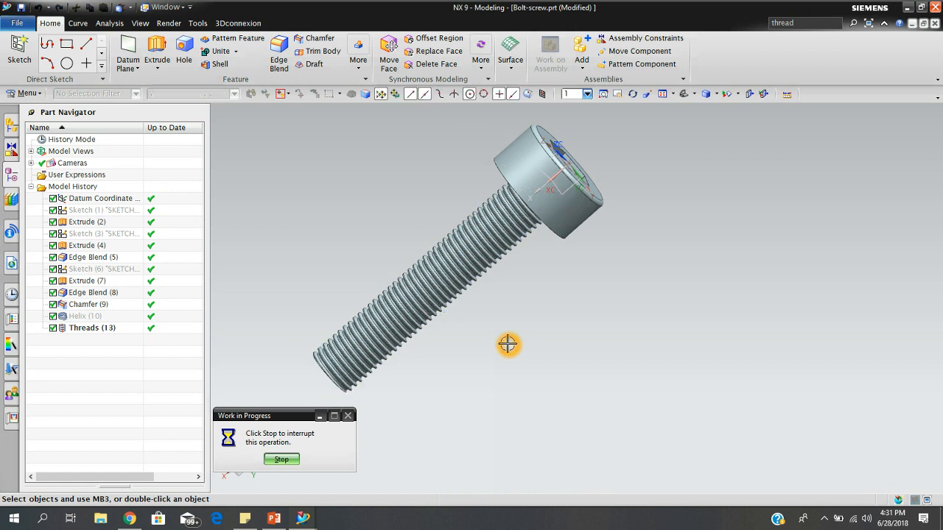
Save the finished threaded bolt part.
{"action": "middle_click_drag", "start_coordinate": [503, 331], "coordinate": [732, 366]}
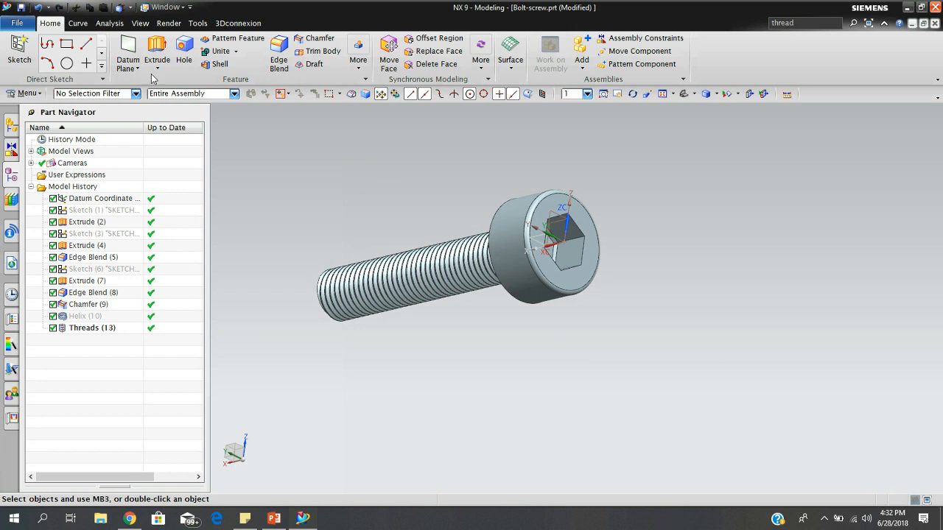
{"action": "left_click", "coordinate": [21, 6]}
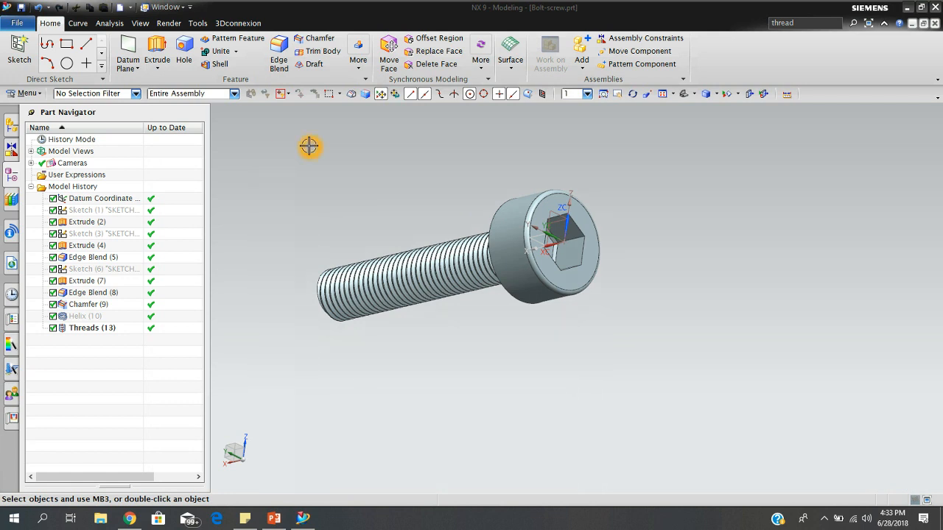
Create a new part from the Model template in inches, named screw-bolt-2.
{"action": "left_click", "coordinate": [18, 23]}
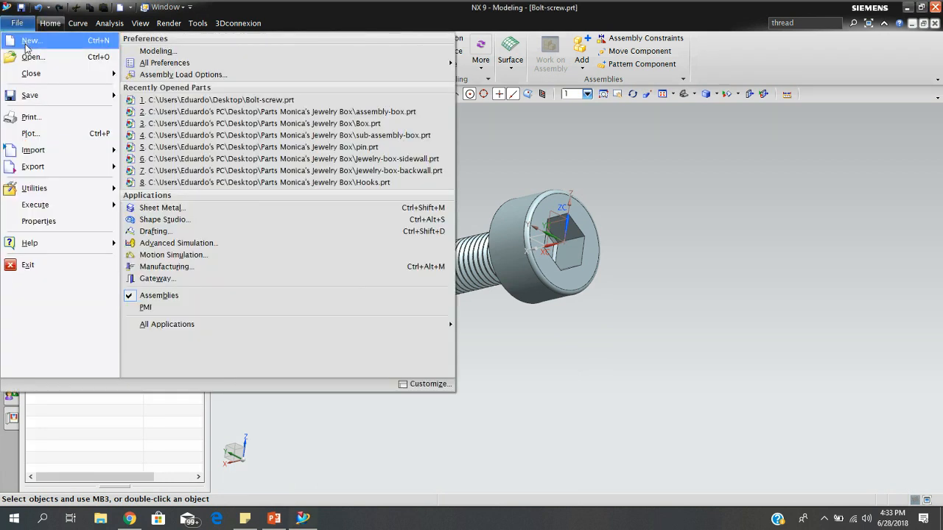
{"action": "left_click", "coordinate": [25, 44]}
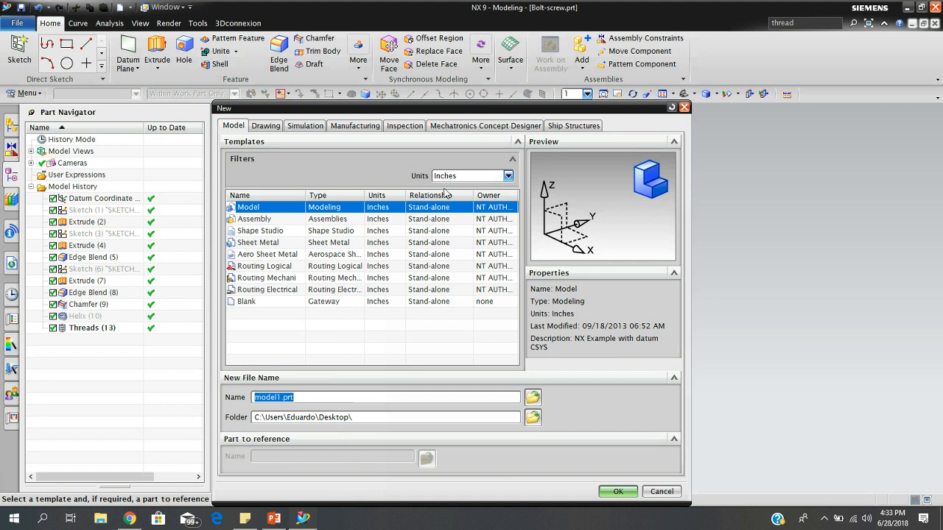
{"action": "left_click", "coordinate": [307, 397]}
{"action": "key", "text": "BackSpace"}
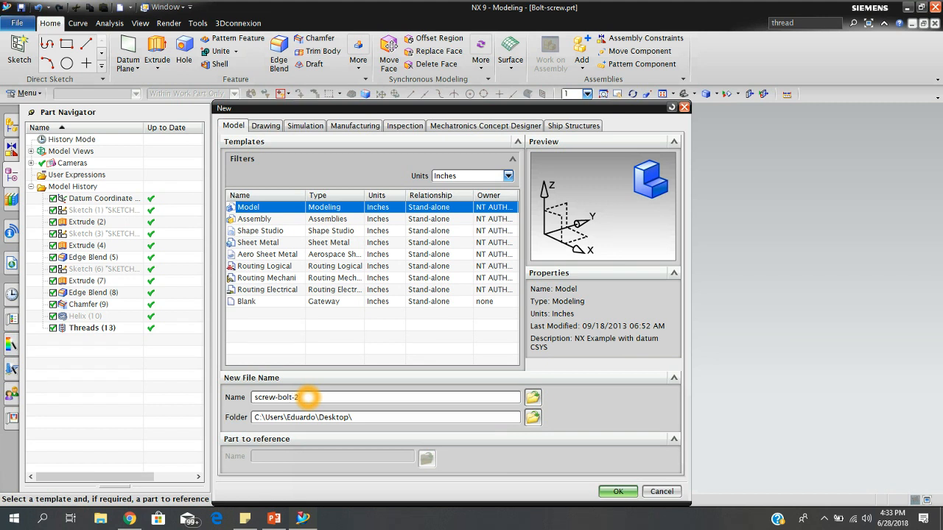
{"action": "left_click", "coordinate": [617, 491]}
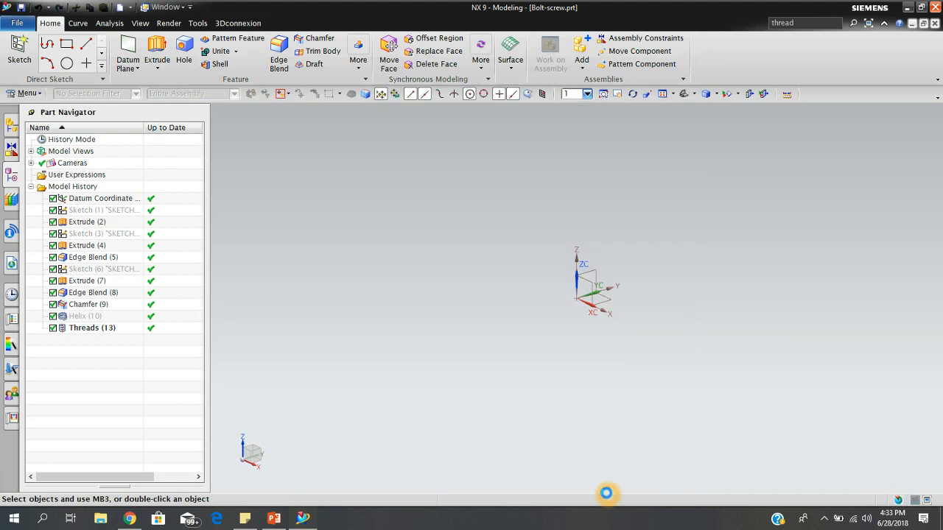
{"action": "left_click", "coordinate": [537, 334]}
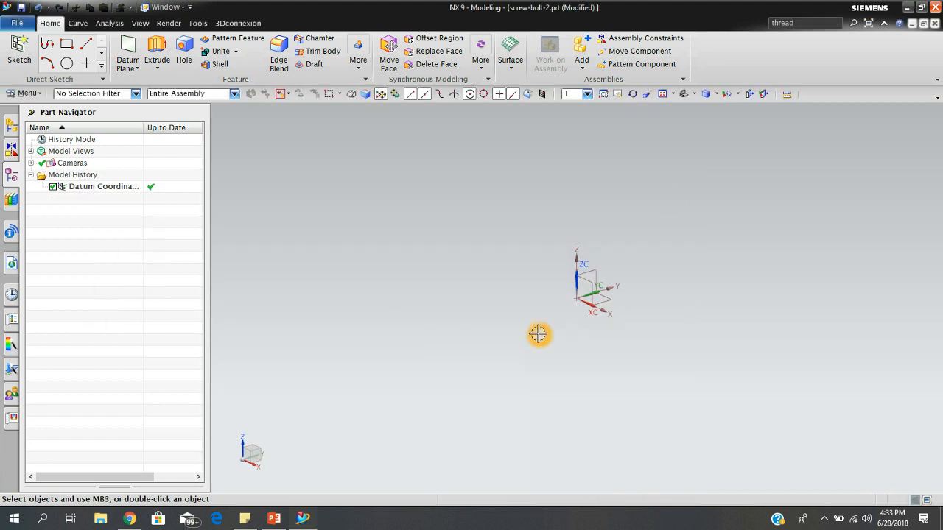
Start a sketch on the XZ plane of the datum coordinate system.
{"action": "left_click", "coordinate": [20, 48]}
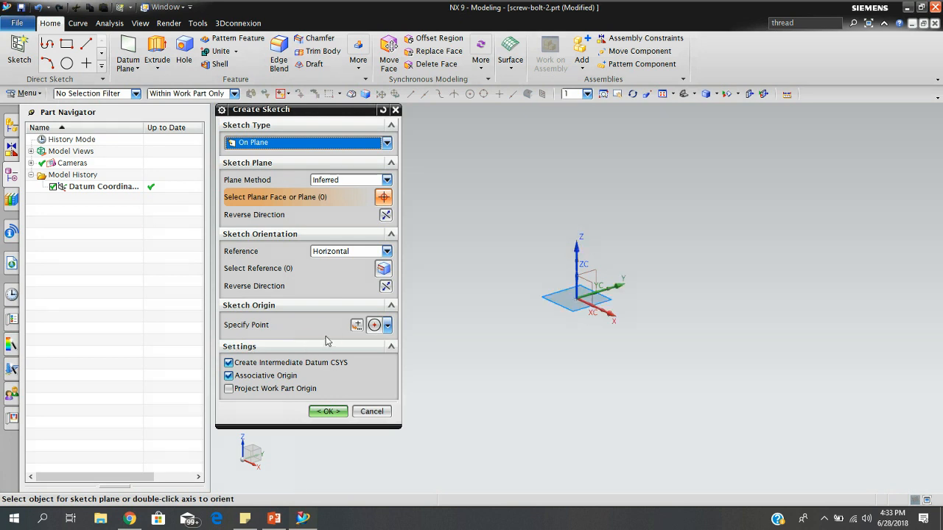
{"action": "left_click", "coordinate": [343, 319]}
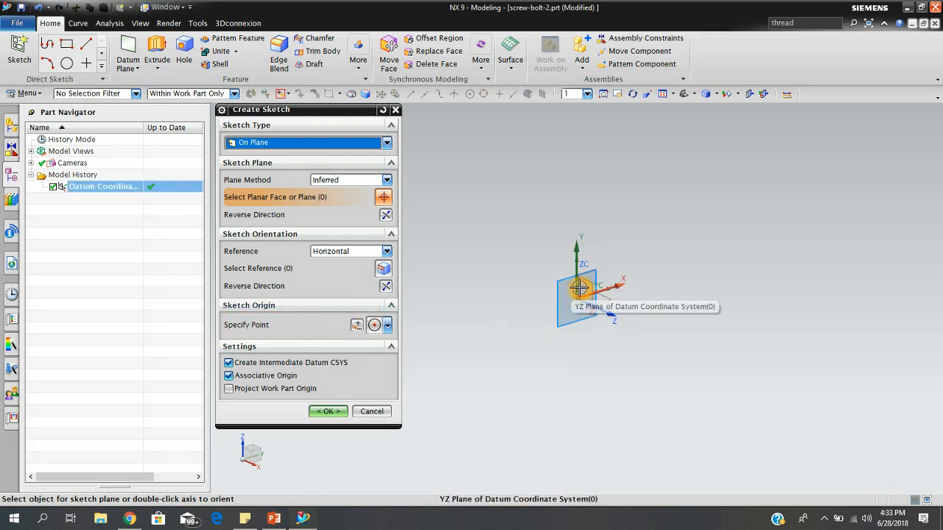
{"action": "left_click", "coordinate": [596, 308]}
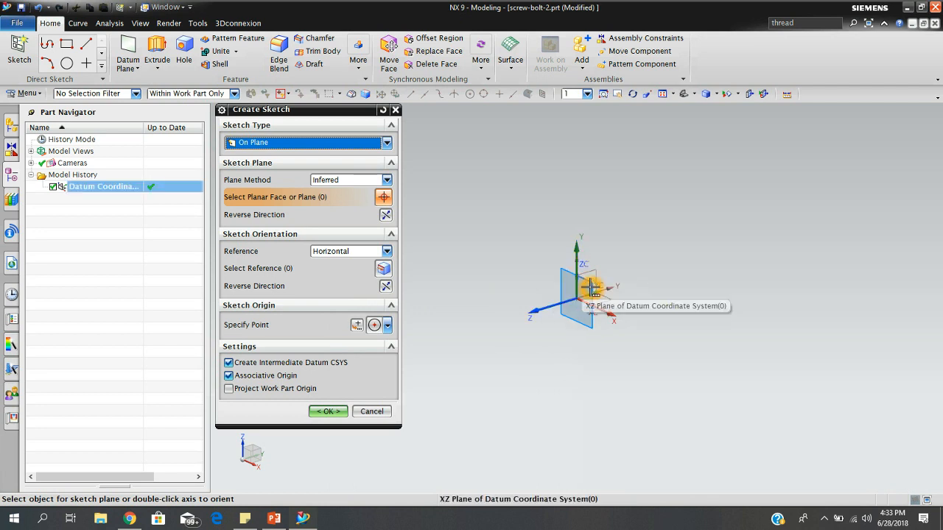
{"action": "left_click", "coordinate": [594, 288]}
{"action": "left_click", "coordinate": [648, 235]}
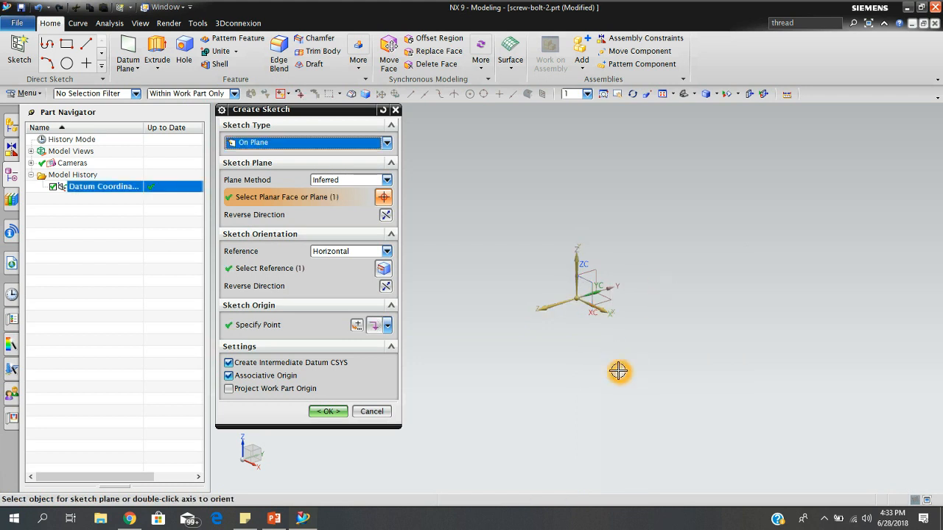
{"action": "left_click", "coordinate": [338, 412]}
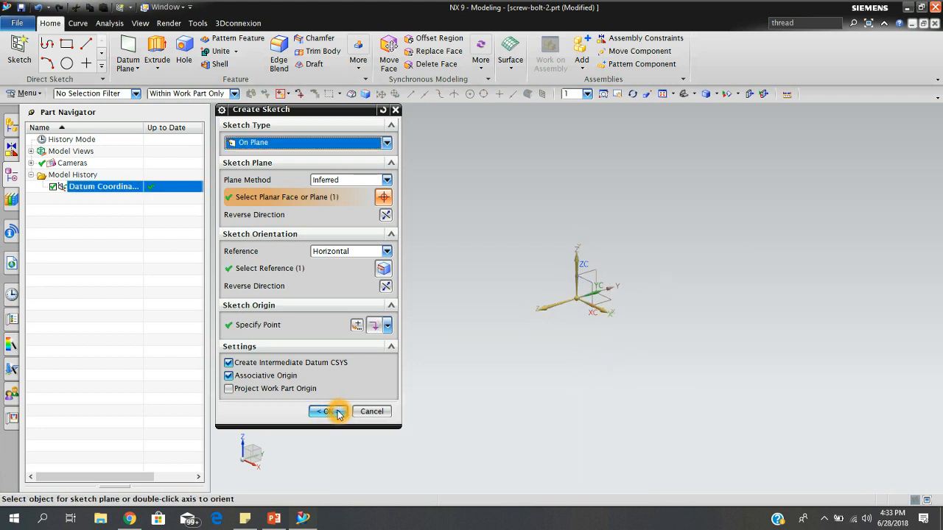
{"action": "left_click", "coordinate": [330, 411]}
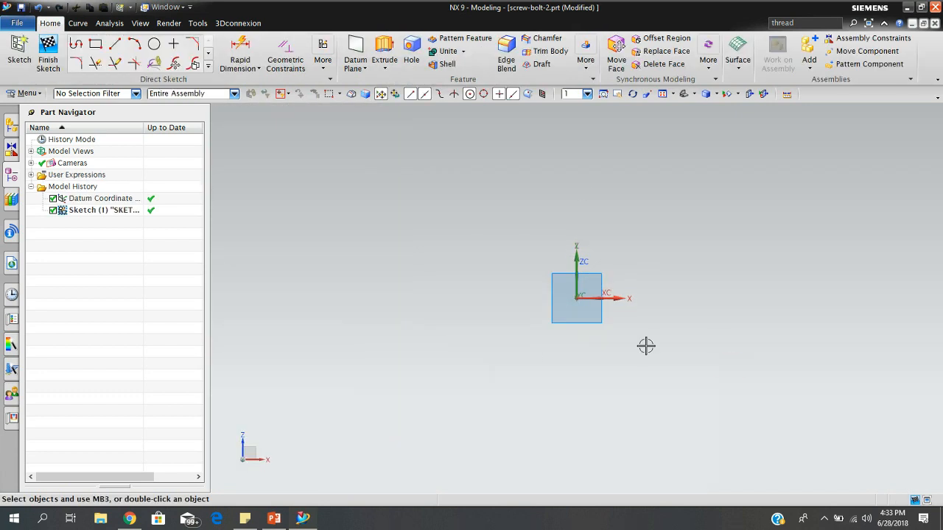
{"action": "left_click", "coordinate": [28, 63]}
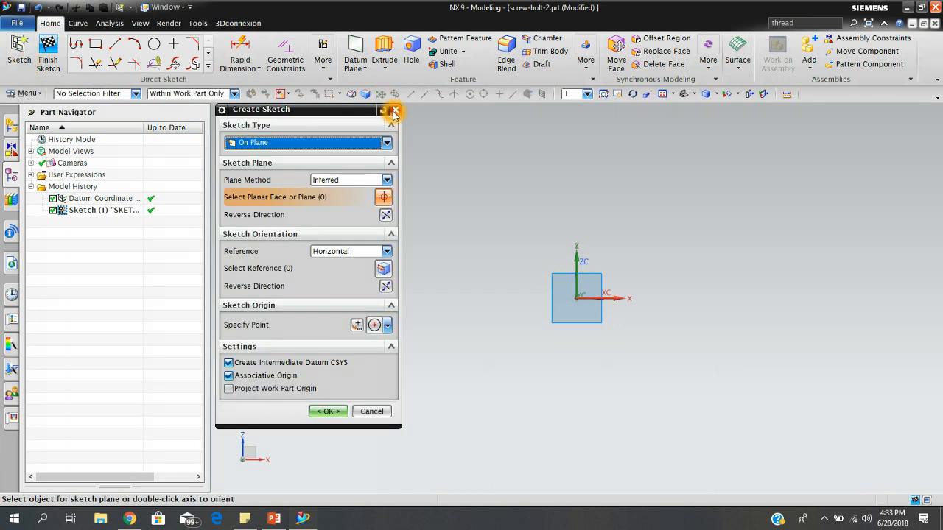
{"action": "left_click", "coordinate": [394, 111]}
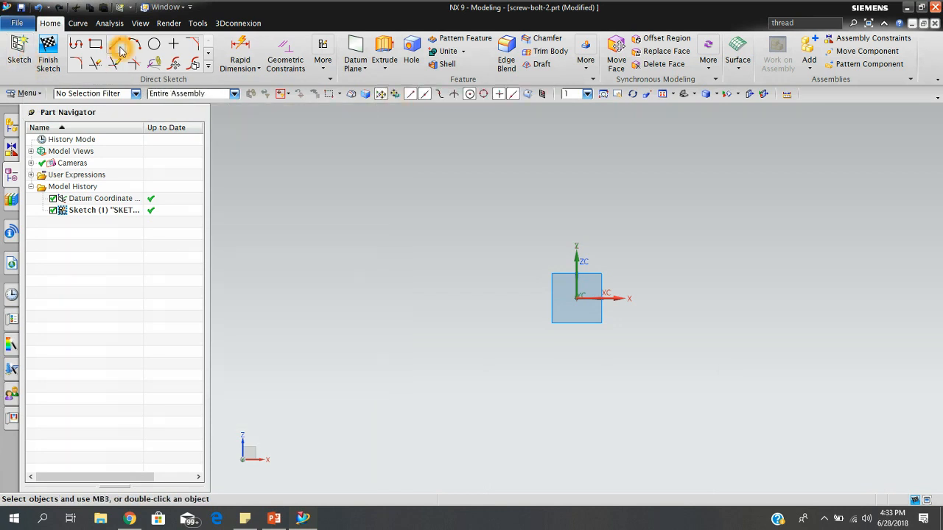
Draw a horizontal line about 14.4 in long from the sketch origin along the positive X axis.
{"action": "left_click", "coordinate": [116, 46]}
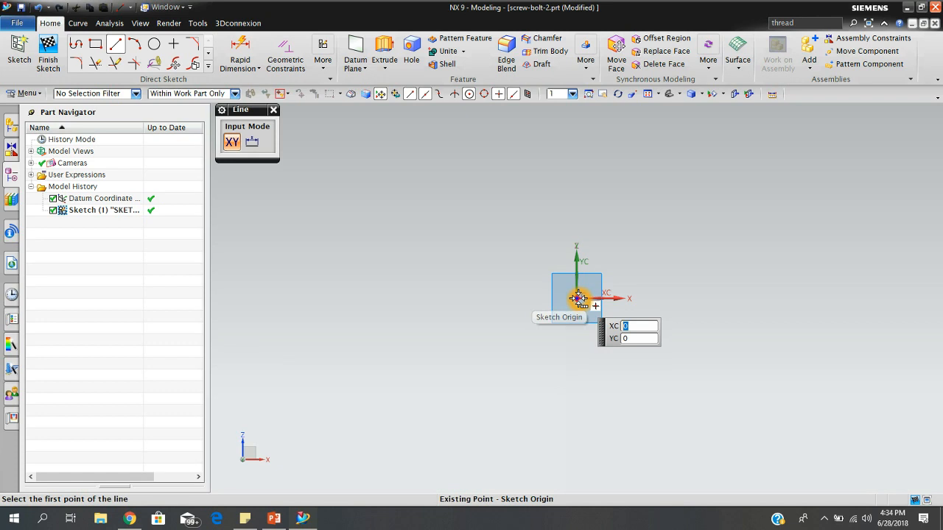
{"action": "left_click", "coordinate": [578, 297]}
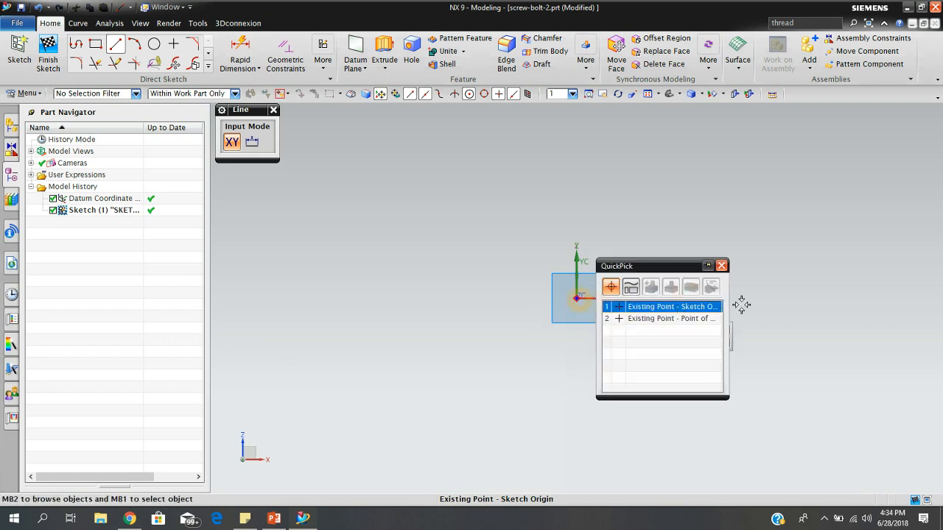
{"action": "left_click", "coordinate": [614, 309]}
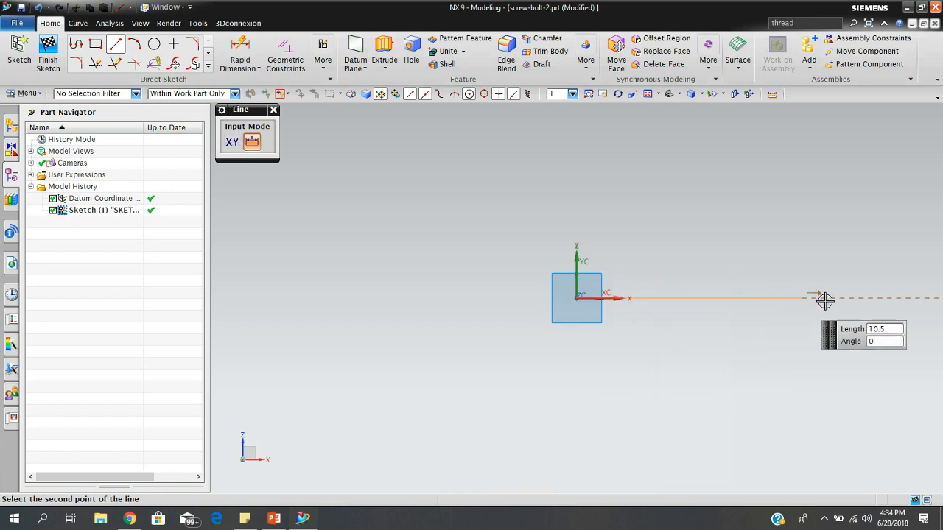
{"action": "scroll", "coordinate": [846, 301], "scroll_direction": "down", "scroll_amount": 2}
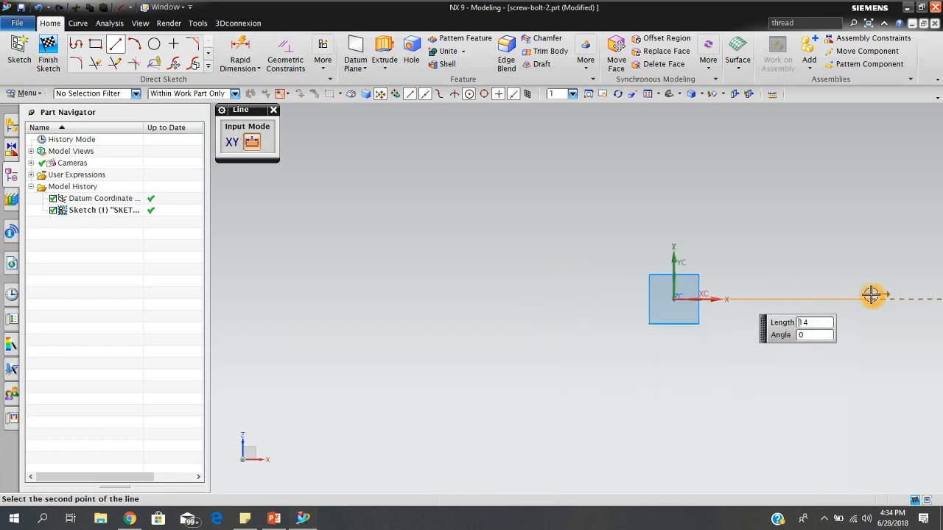
{"action": "mouse_move", "coordinate": [879, 294]}
{"action": "middle_mouse_down", "text": "shift"}
{"action": "mouse_move", "coordinate": [520, 285]}
{"action": "mouse_move", "coordinate": [648, 288]}
{"action": "mouse_move", "coordinate": [664, 303]}
{"action": "middle_mouse_up", "text": "shift"}
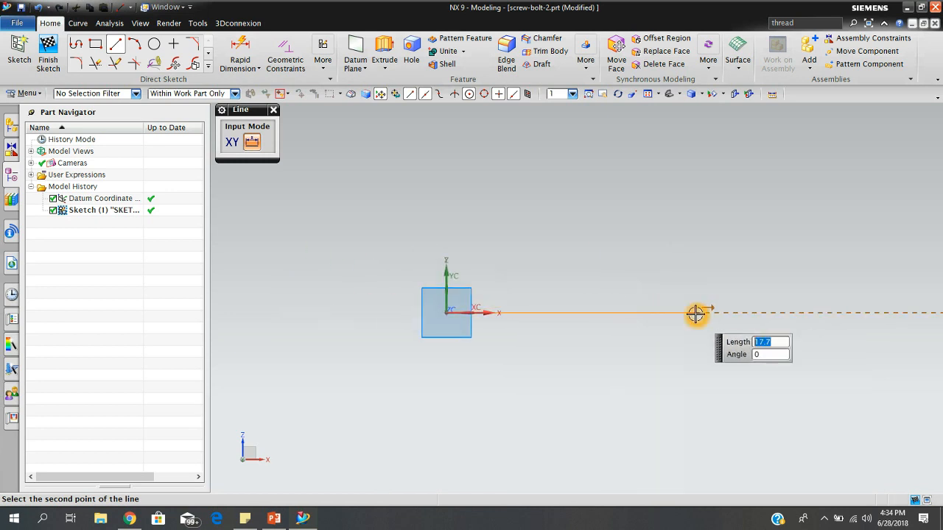
{"action": "left_click", "coordinate": [648, 313]}
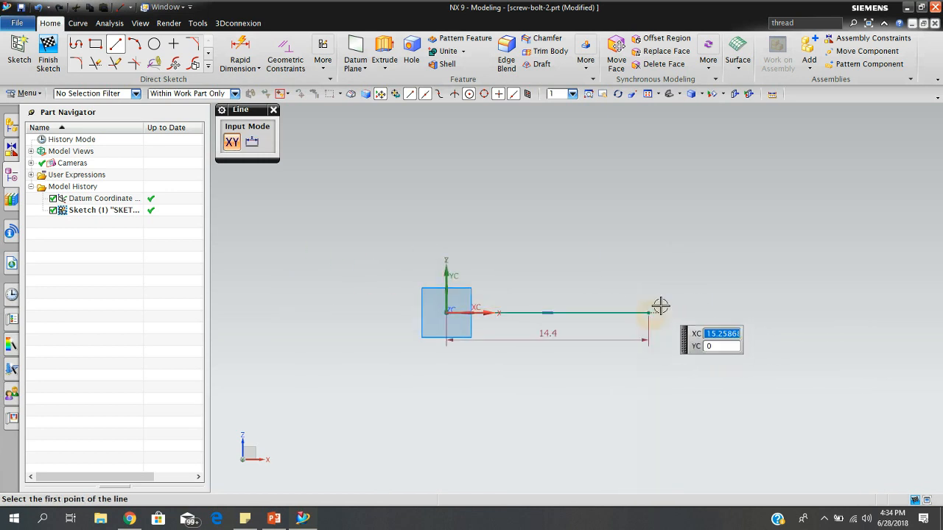
{"action": "left_click", "coordinate": [274, 109]}
Set the horizontal line's length dimension to 5+1 in.
{"action": "double_click", "coordinate": [547, 333]}
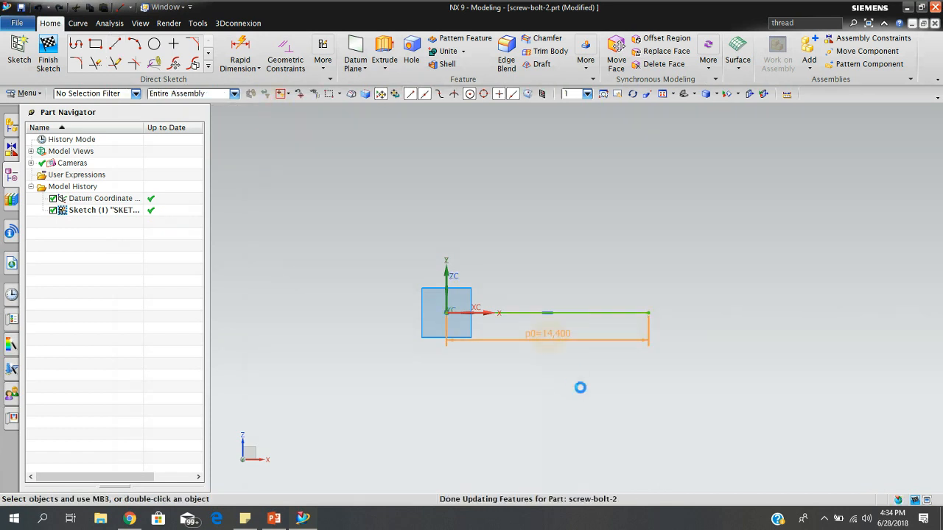
{"action": "double_click", "coordinate": [336, 295]}
{"action": "key", "text": "BackSpace"}
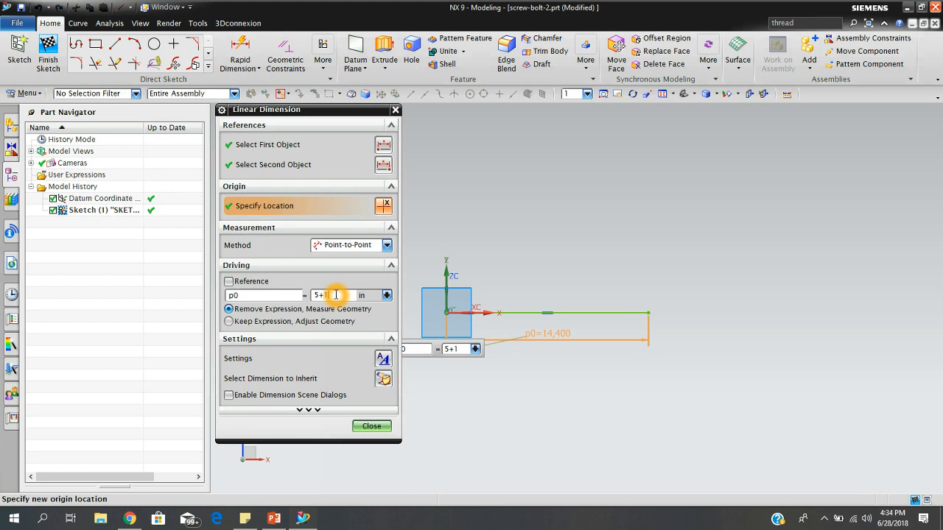
{"action": "key", "text": "Return"}
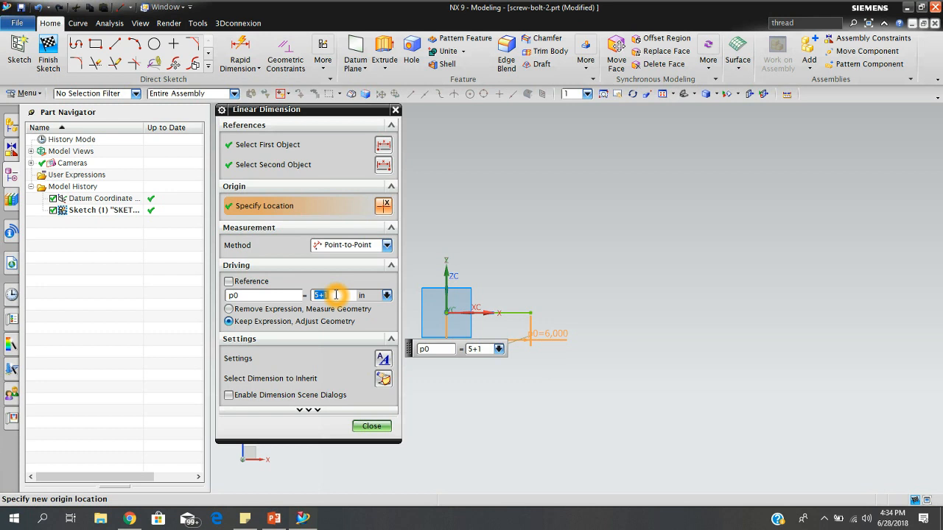
{"action": "left_click", "coordinate": [370, 428]}
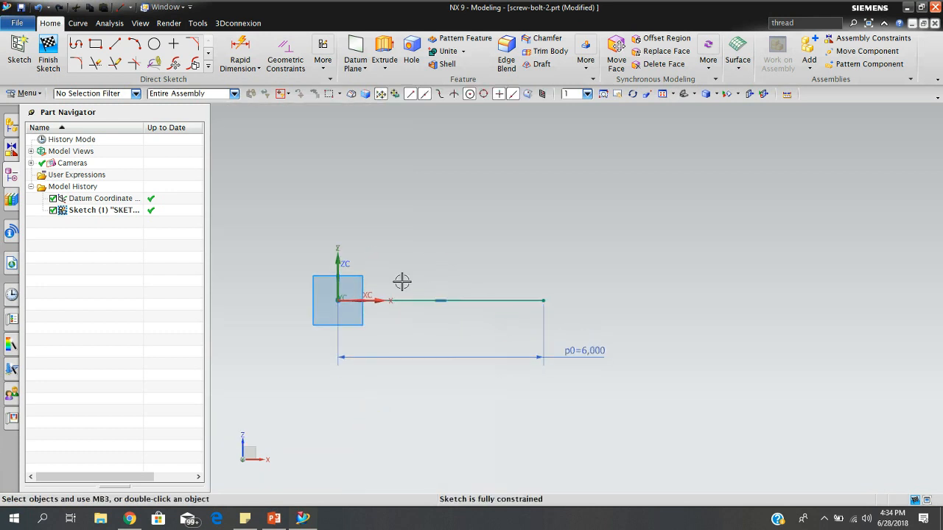
Draw a vertical line about 1.19 in long upward from the free end of the horizontal line.
{"action": "left_click", "coordinate": [114, 44]}
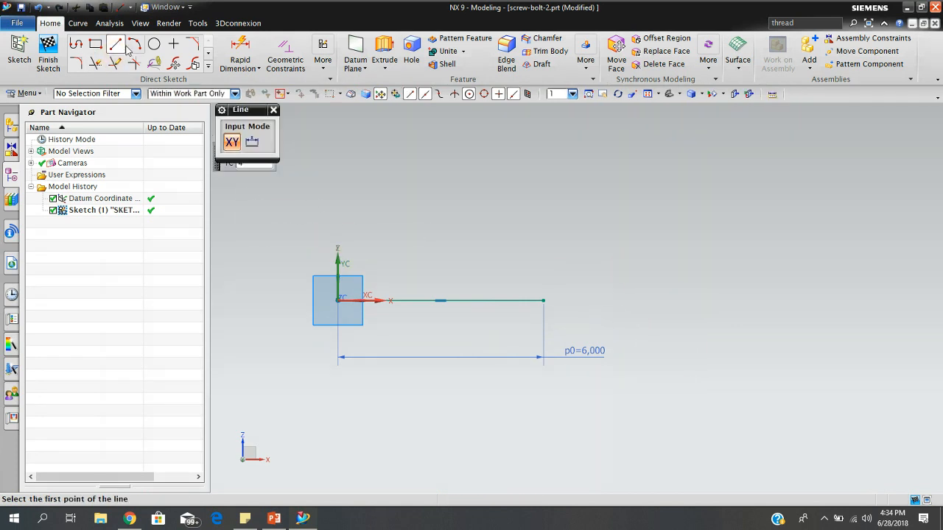
{"action": "left_click", "coordinate": [543, 302]}
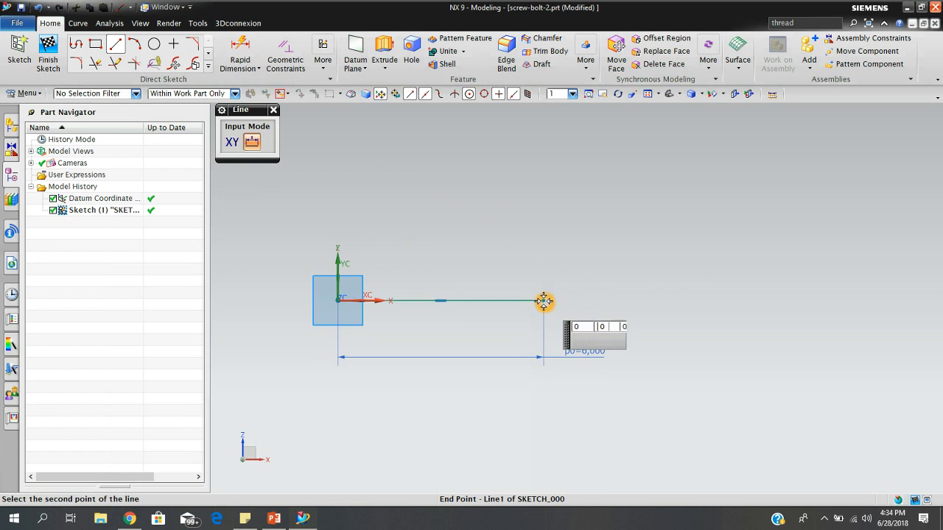
{"action": "left_click", "coordinate": [549, 262]}
{"action": "left_click", "coordinate": [274, 110]}
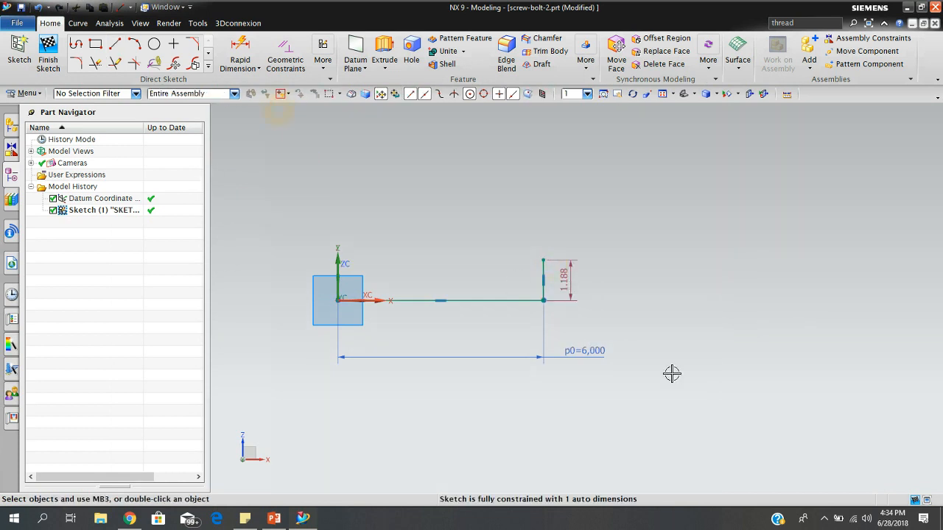
Set the vertical line's length dimension to 0.5 in.
{"action": "double_click", "coordinate": [563, 280]}
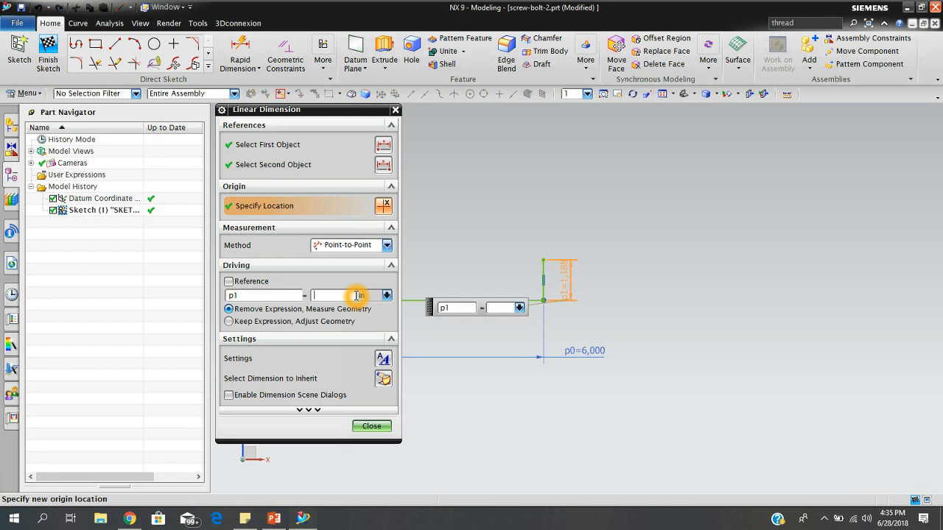
{"action": "key", "text": "Return"}
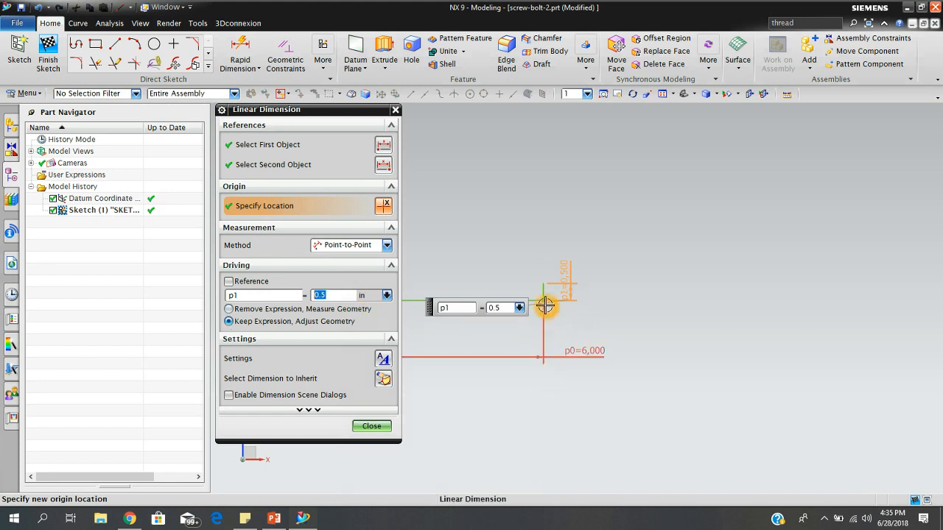
{"action": "left_click", "coordinate": [376, 430]}
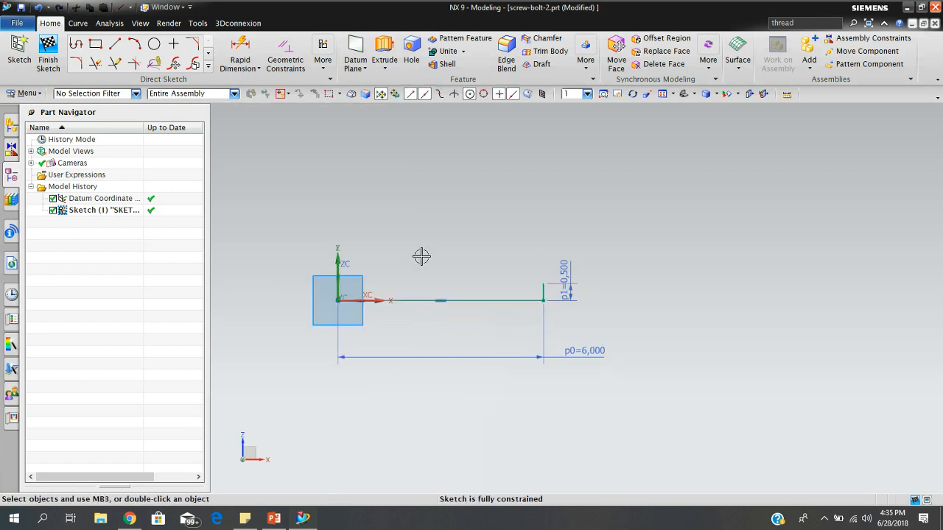
Draw a horizontal line about 4.7 in long from the vertical line's upper end back toward the Z axis.
{"action": "left_click", "coordinate": [115, 44]}
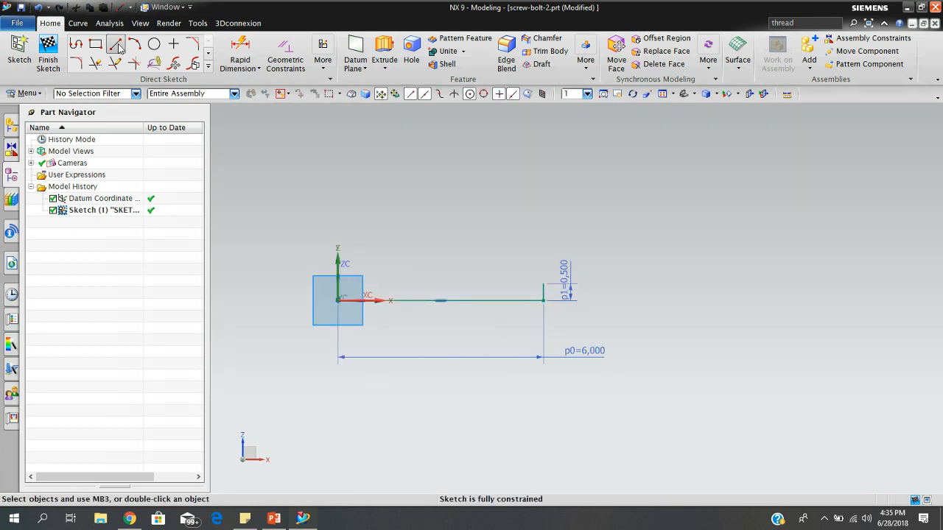
{"action": "left_click", "coordinate": [544, 283]}
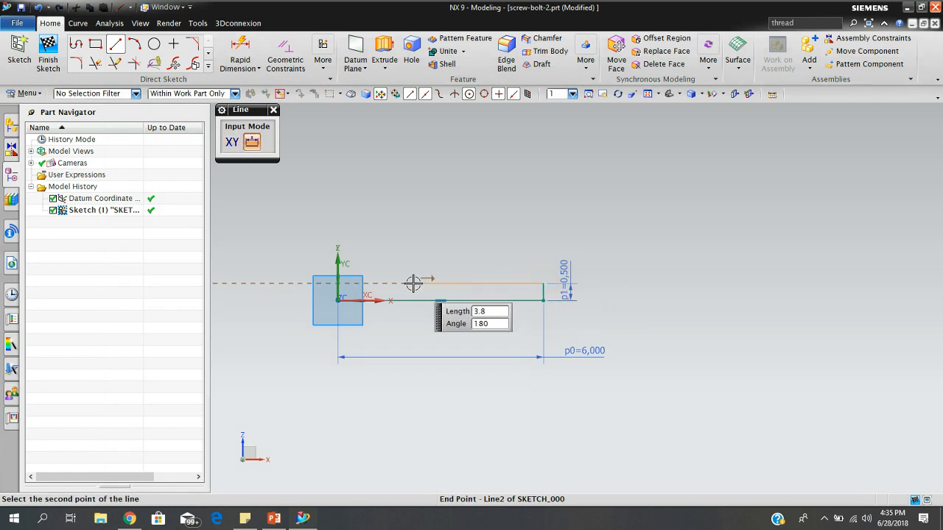
{"action": "left_click", "coordinate": [381, 282]}
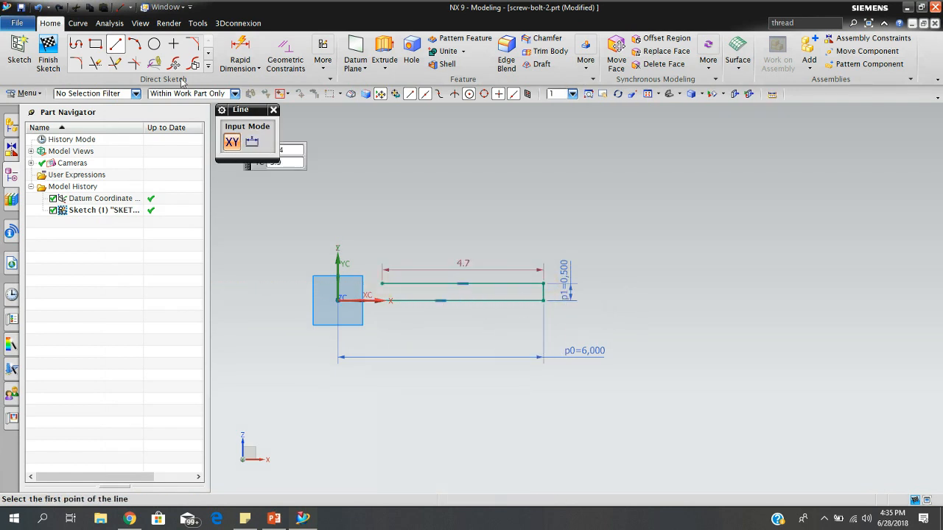
{"action": "left_click", "coordinate": [273, 111]}
Set the upper horizontal line's length dimension to 5 in.
{"action": "double_click", "coordinate": [463, 265]}
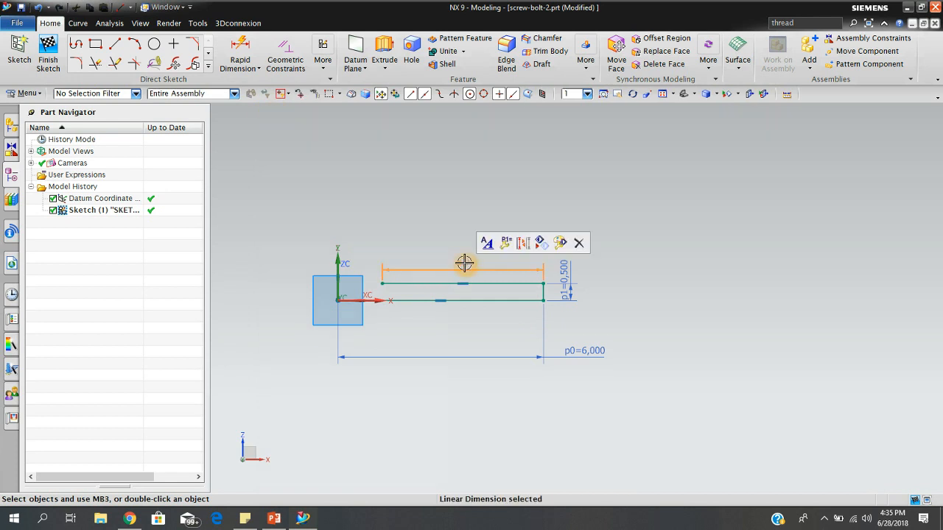
{"action": "double_click", "coordinate": [353, 294]}
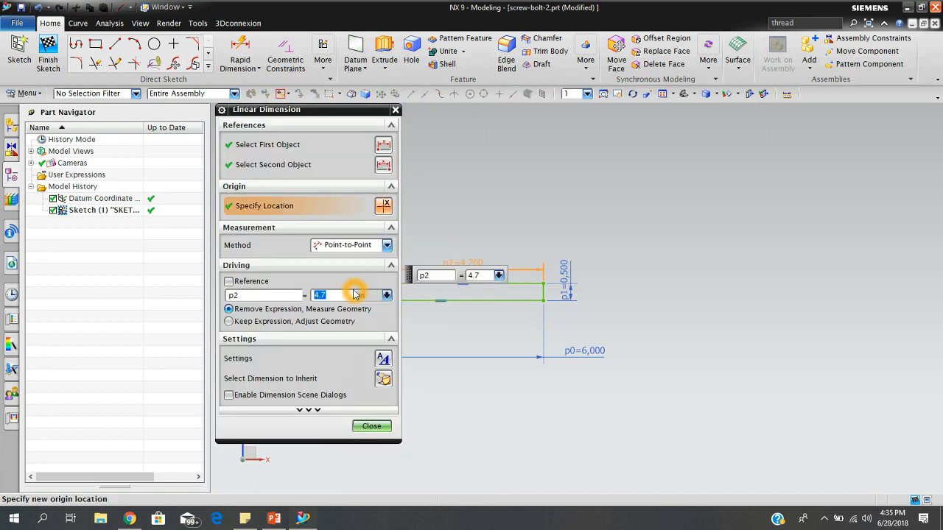
{"action": "left_click", "coordinate": [371, 427]}
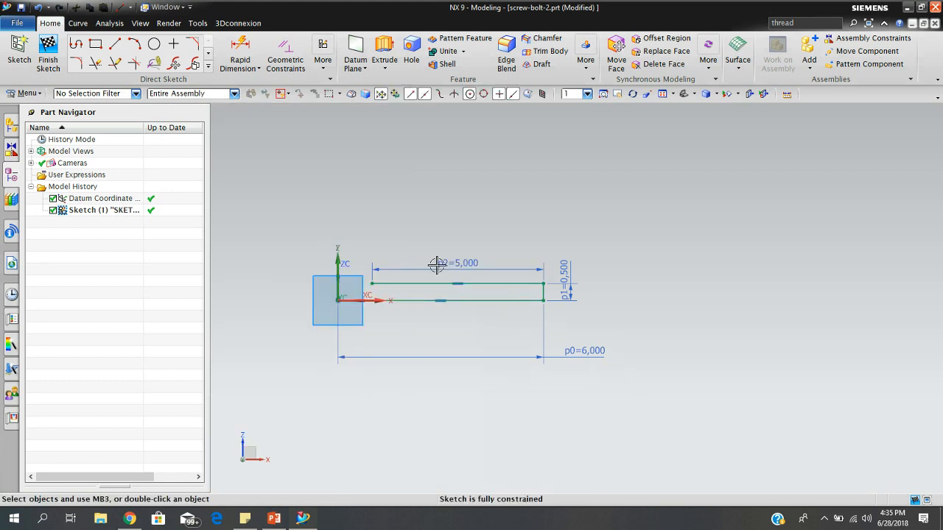
Draw a rectangle from the sketch origin, 1 in wide and about 1.035 in high, ending at the upper horizontal line's free end.
{"action": "scroll", "coordinate": [385, 301], "scroll_direction": "up", "scroll_amount": 4}
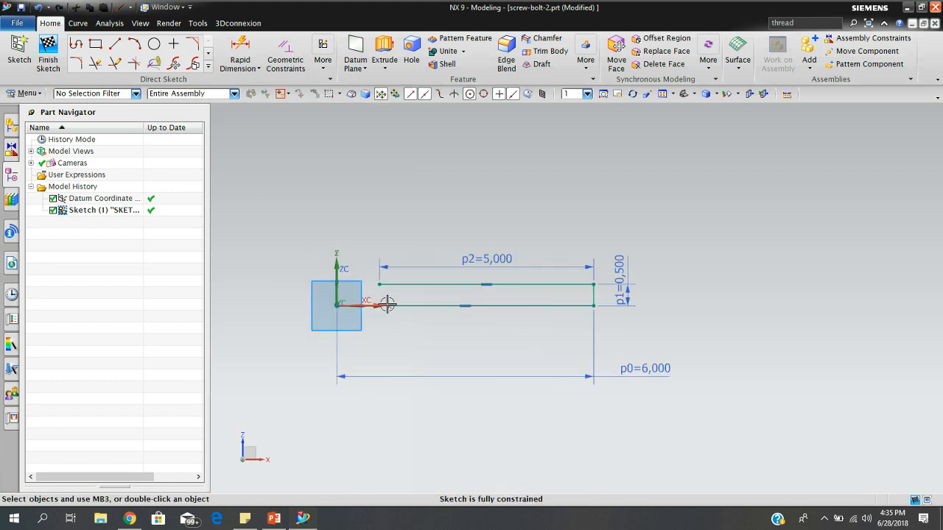
{"action": "scroll", "coordinate": [397, 302], "scroll_direction": "up", "scroll_amount": 1}
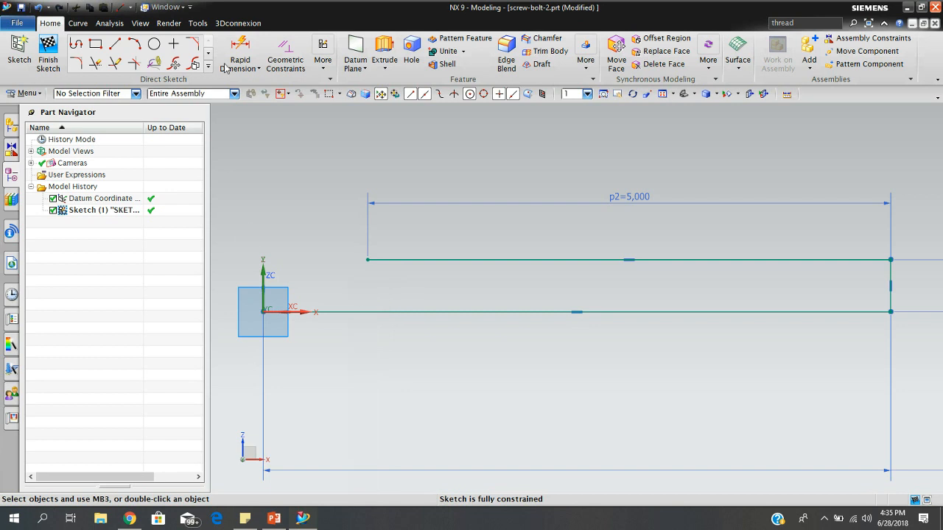
{"action": "left_click", "coordinate": [102, 47]}
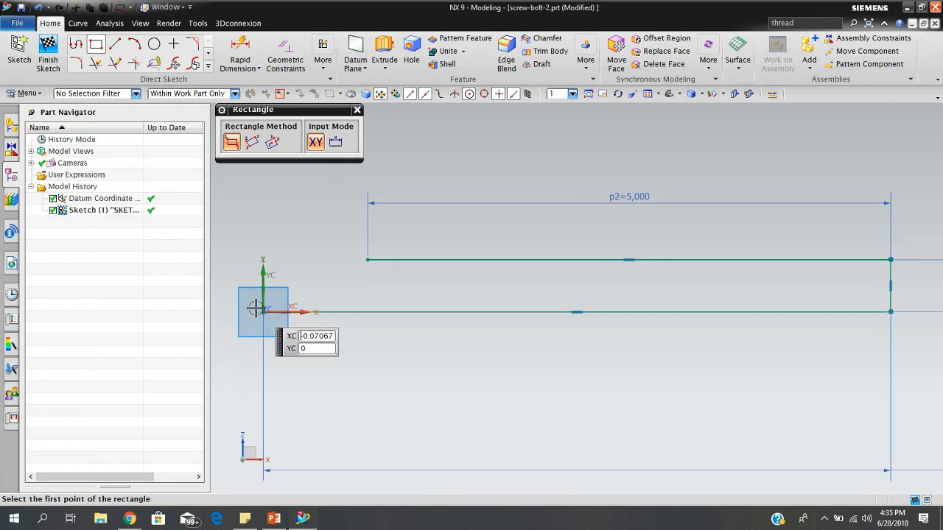
{"action": "left_click", "coordinate": [263, 311]}
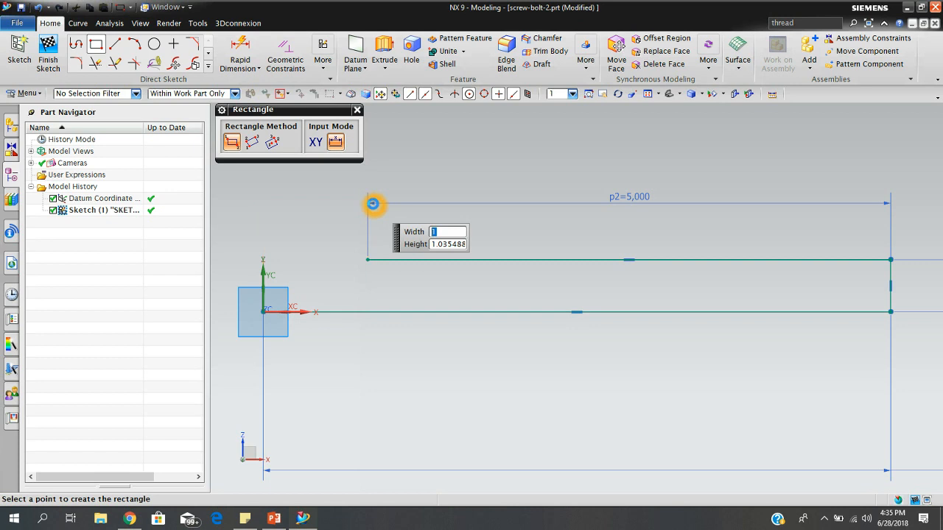
{"action": "left_click", "coordinate": [373, 204]}
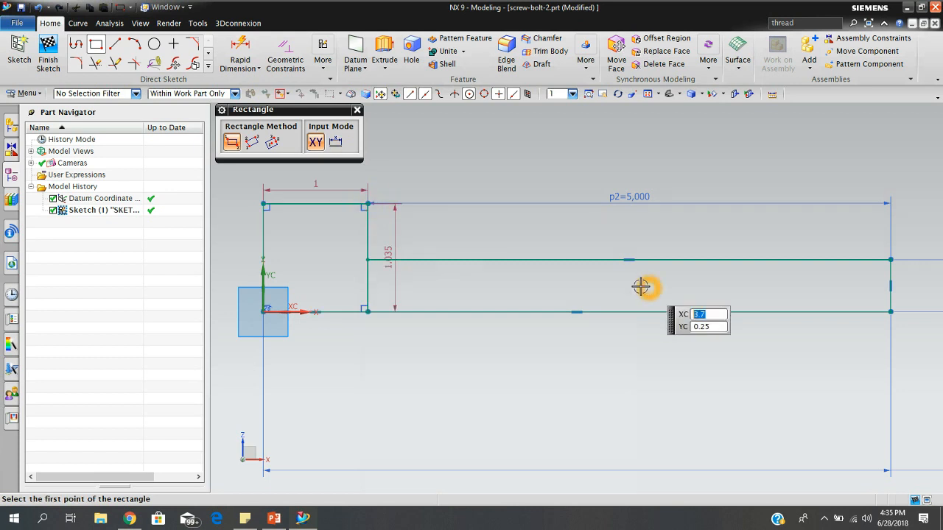
{"action": "left_click", "coordinate": [359, 112]}
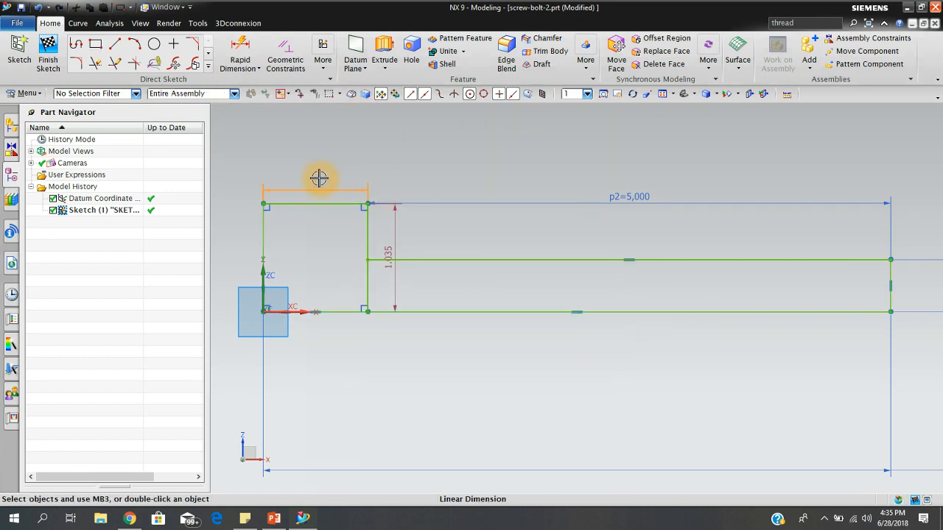
Check the rectangle's width dimension and set its height dimension to 1 in.
{"action": "double_click", "coordinate": [318, 178]}
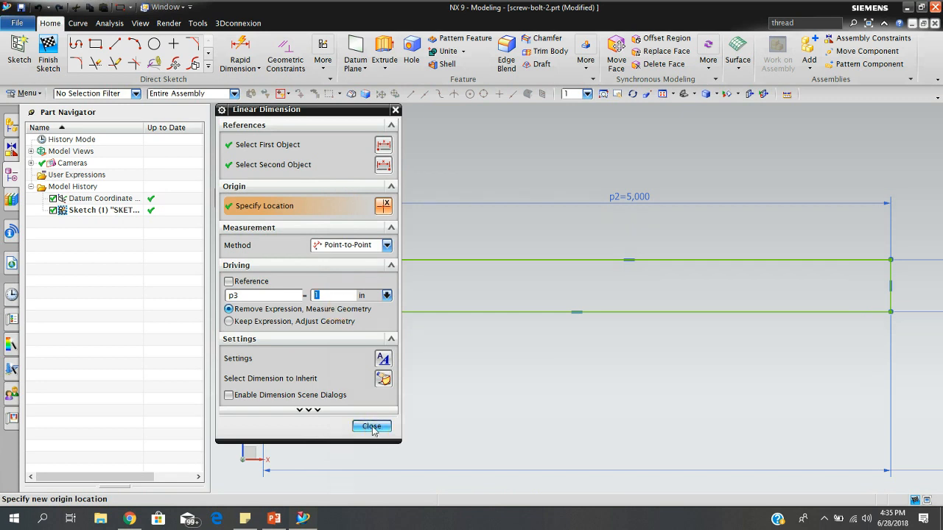
{"action": "left_click", "coordinate": [372, 427]}
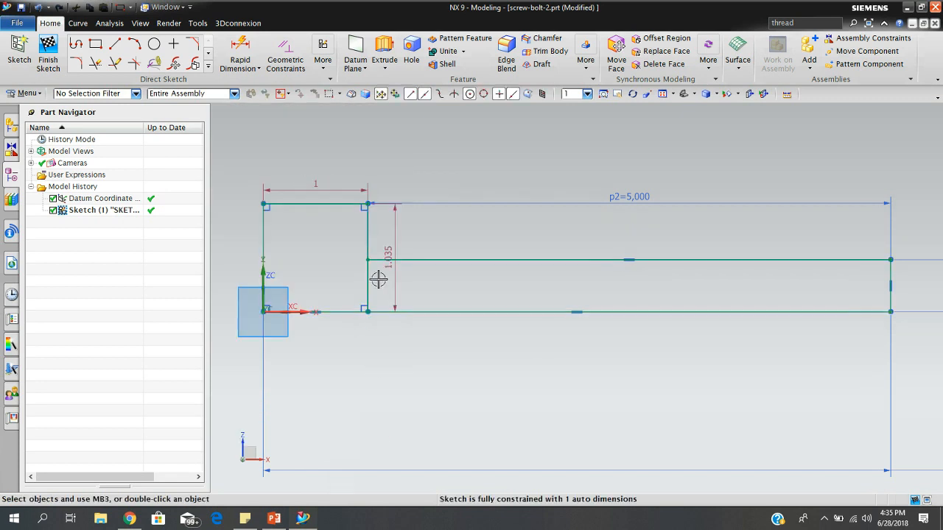
{"action": "left_click_drag", "start_coordinate": [389, 252], "coordinate": [399, 234]}
{"action": "double_click", "coordinate": [399, 234]}
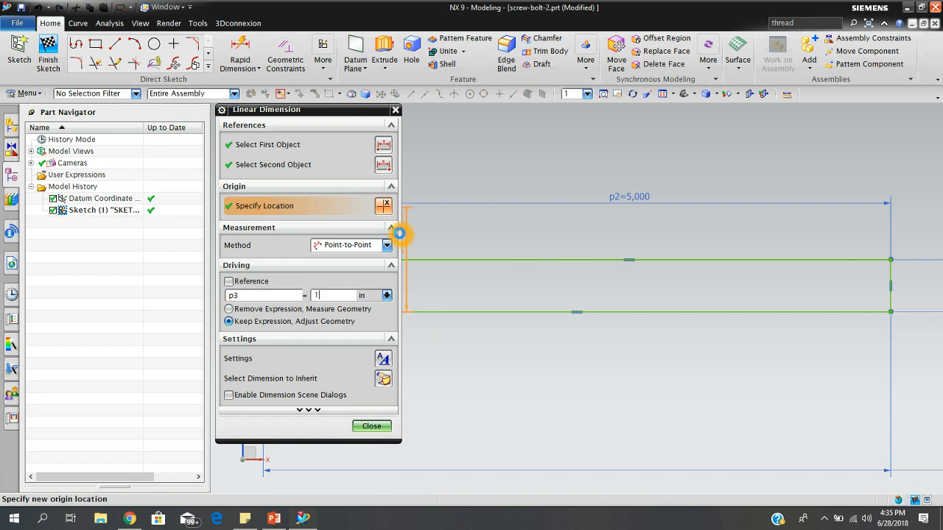
{"action": "left_click", "coordinate": [372, 426]}
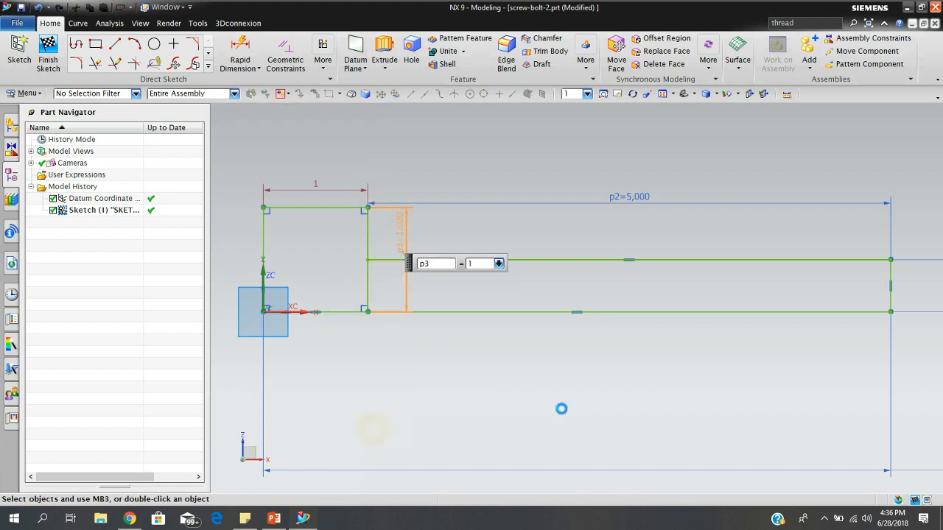
Examine where the head rectangle's inner vertical edge meets the two horizontal shank lines.
{"action": "scroll", "coordinate": [641, 356], "scroll_direction": "down", "scroll_amount": 1}
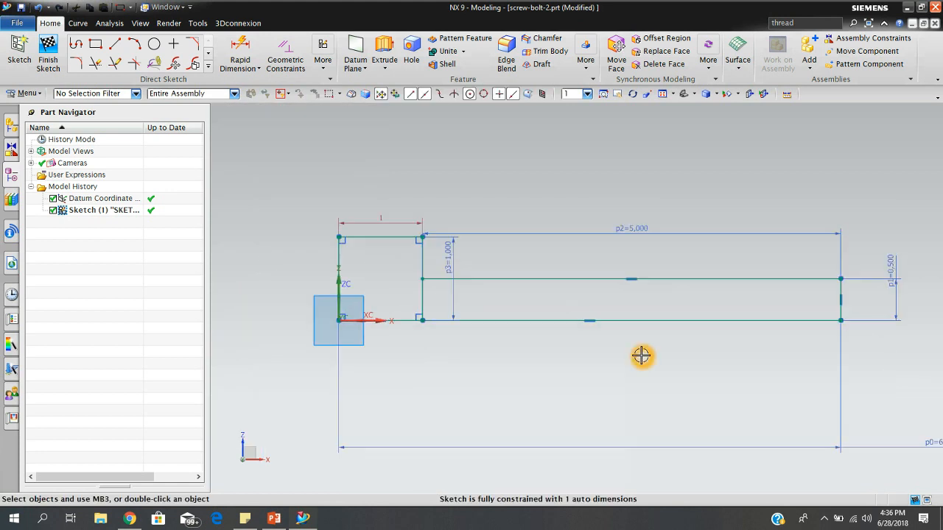
{"action": "scroll", "coordinate": [485, 303], "scroll_direction": "up", "scroll_amount": 2}
{"action": "scroll", "coordinate": [489, 295], "scroll_direction": "down", "scroll_amount": 1}
{"action": "scroll", "coordinate": [611, 307], "scroll_direction": "down", "scroll_amount": 1}
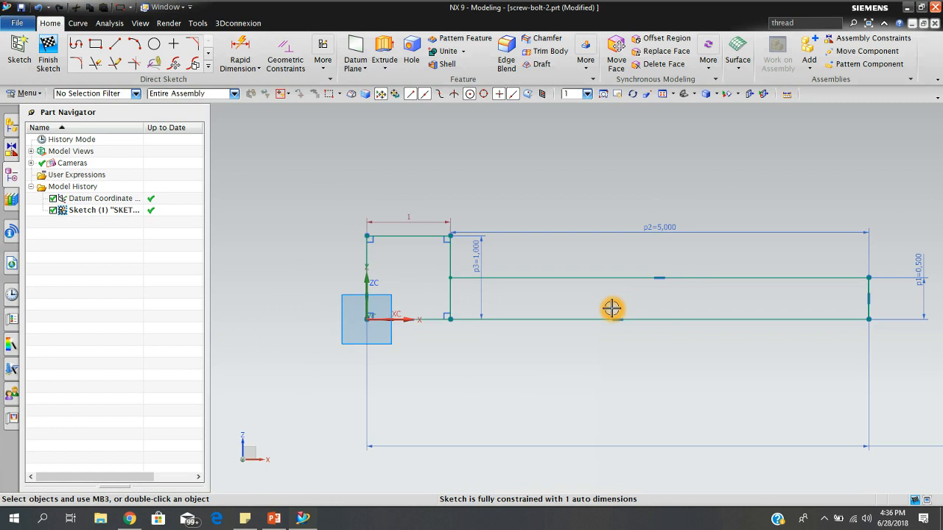
{"action": "left_click", "coordinate": [494, 312]}
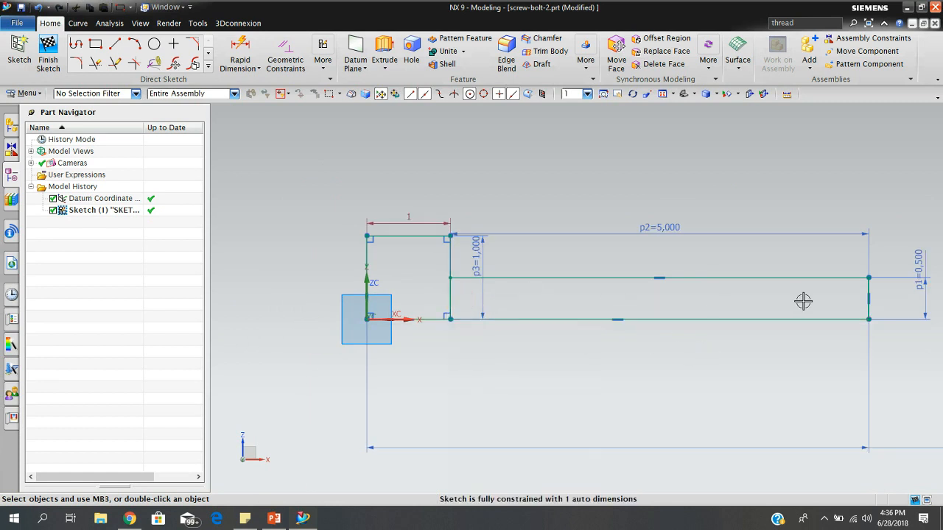
{"action": "left_click", "coordinate": [448, 299]}
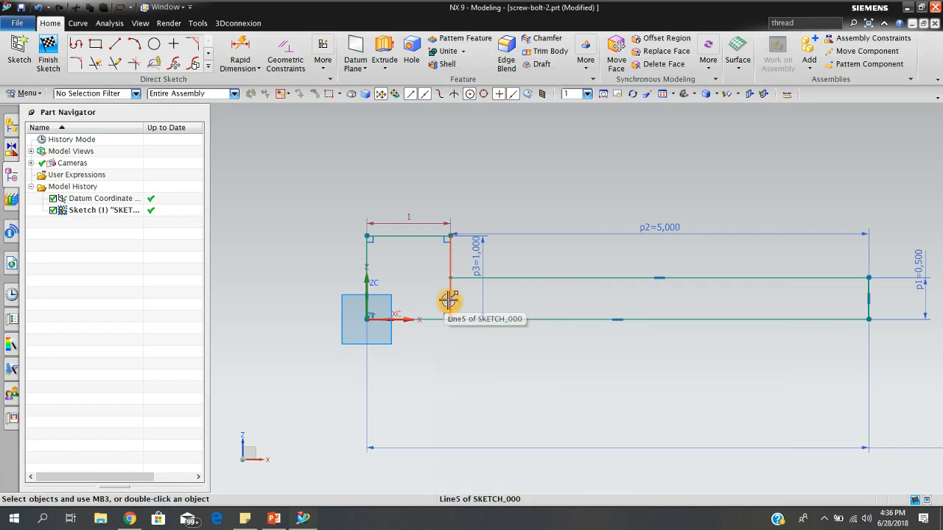
{"action": "left_click", "coordinate": [515, 284]}
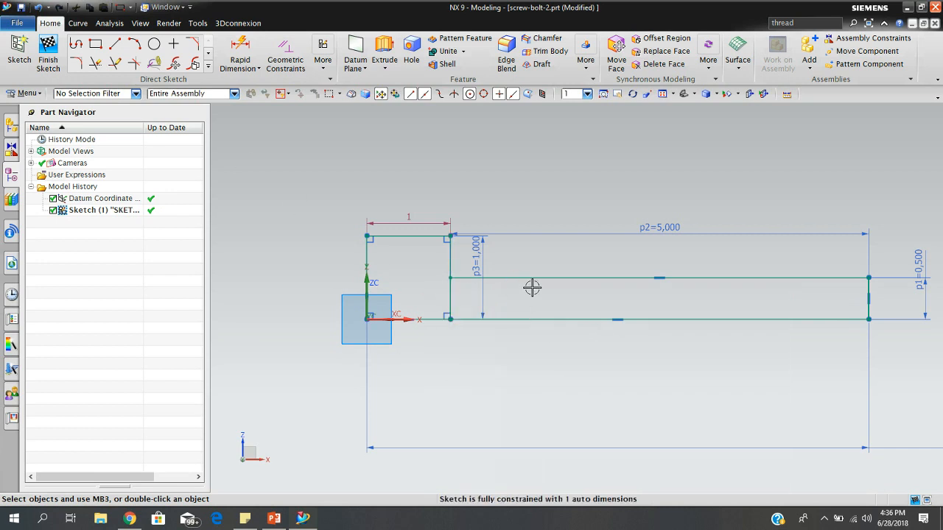
{"action": "left_click", "coordinate": [452, 294]}
{"action": "left_click", "coordinate": [466, 255]}
{"action": "left_click", "coordinate": [449, 279]}
Trim away the part of the head rectangle's inner vertical edge that lies below the upper shank line.
{"action": "left_click", "coordinate": [96, 64]}
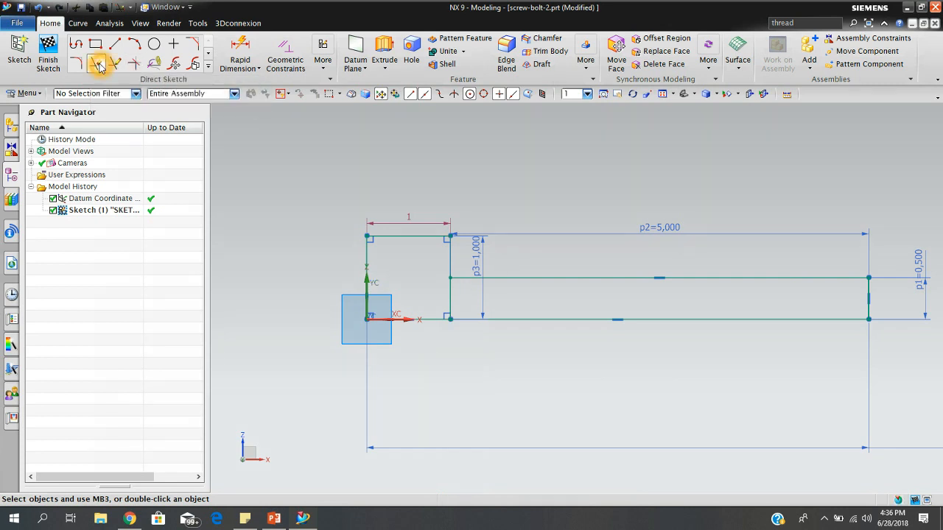
{"action": "left_click", "coordinate": [450, 301]}
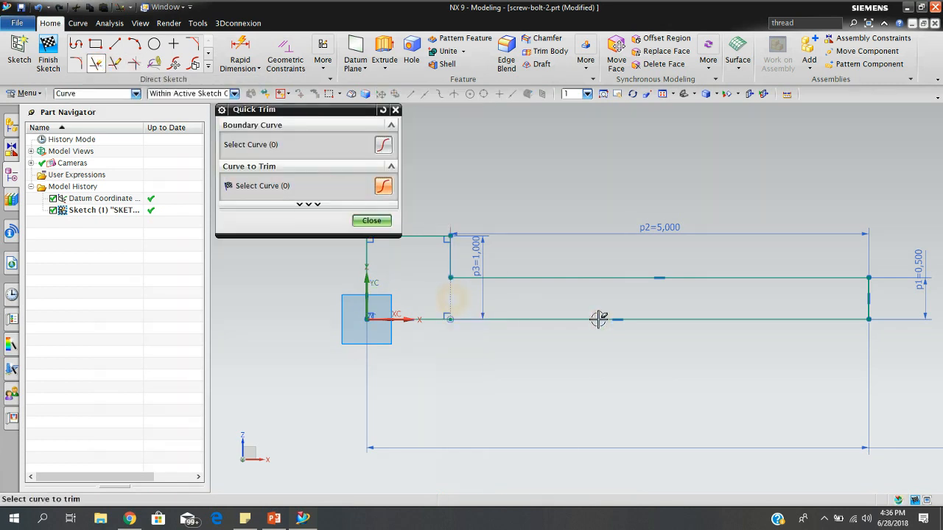
{"action": "left_click", "coordinate": [369, 221]}
Fillet the corner between the head's inner vertical edge and the upper shank line with a radius of about 0.134 in.
{"action": "scroll", "coordinate": [506, 265], "scroll_direction": "up", "scroll_amount": 2}
{"action": "scroll", "coordinate": [524, 292], "scroll_direction": "up", "scroll_amount": 2}
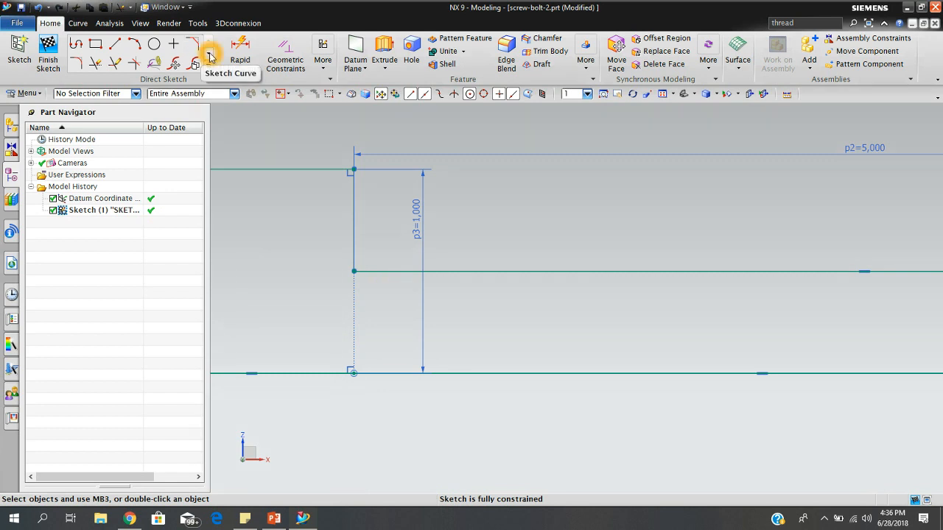
{"action": "left_click", "coordinate": [76, 65]}
{"action": "left_click", "coordinate": [398, 274]}
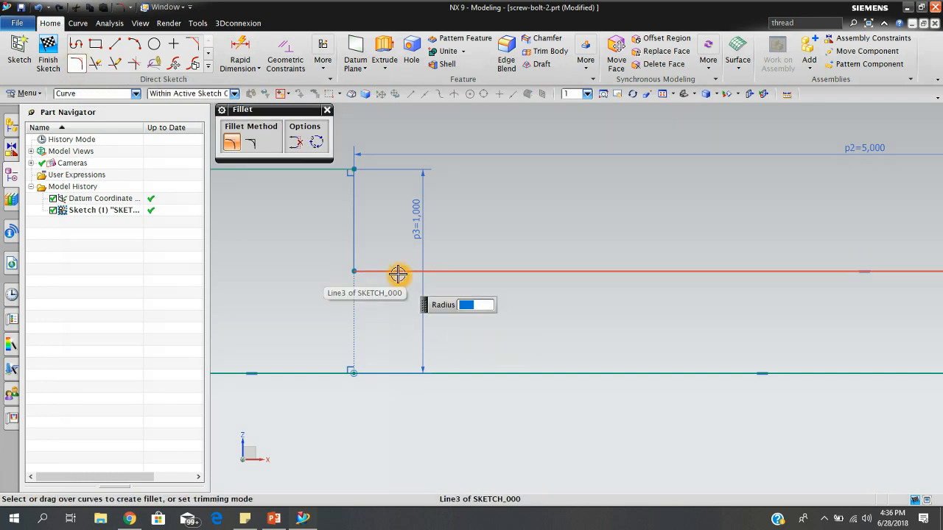
{"action": "left_click", "coordinate": [355, 251]}
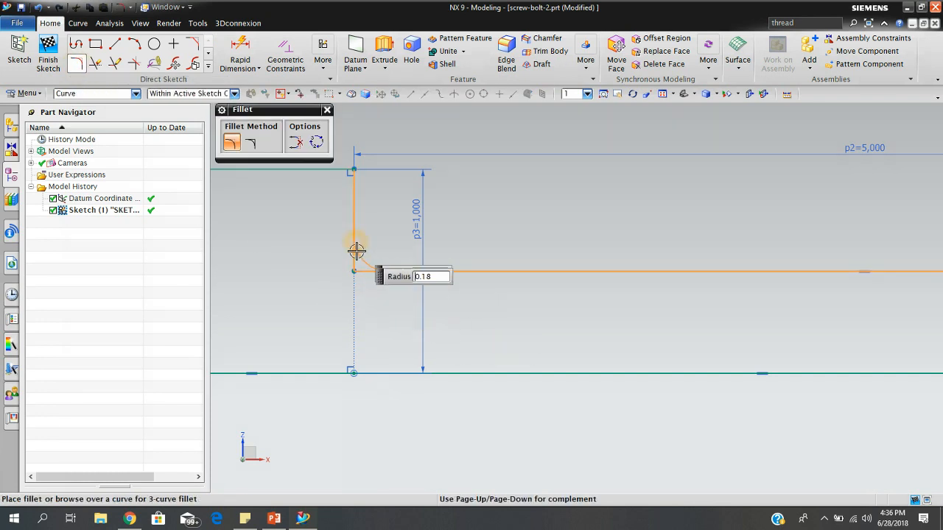
{"action": "left_click", "coordinate": [367, 264]}
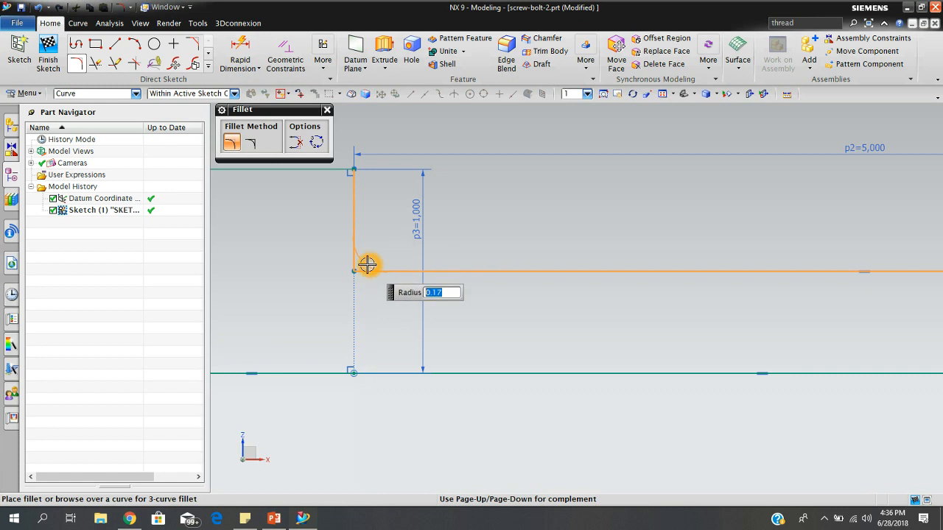
{"action": "left_click", "coordinate": [360, 263]}
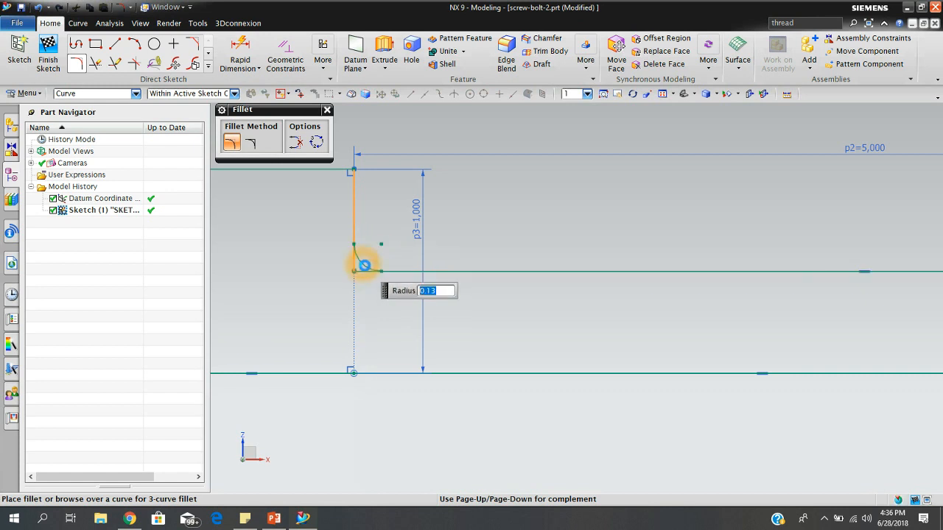
{"action": "left_click", "coordinate": [327, 110]}
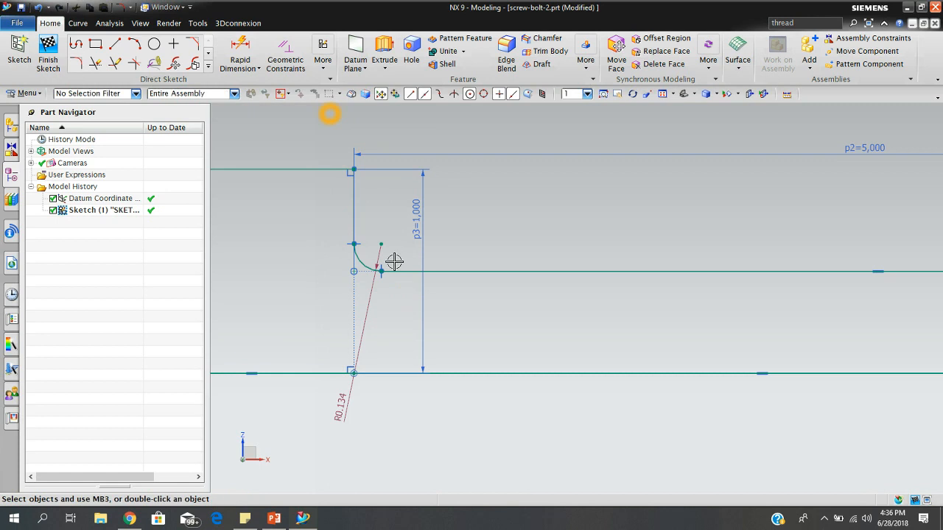
Set the radius dimension of the fillet between head and shank to 0.05 in.
{"action": "left_click", "coordinate": [345, 398]}
{"action": "double_click", "coordinate": [344, 399]}
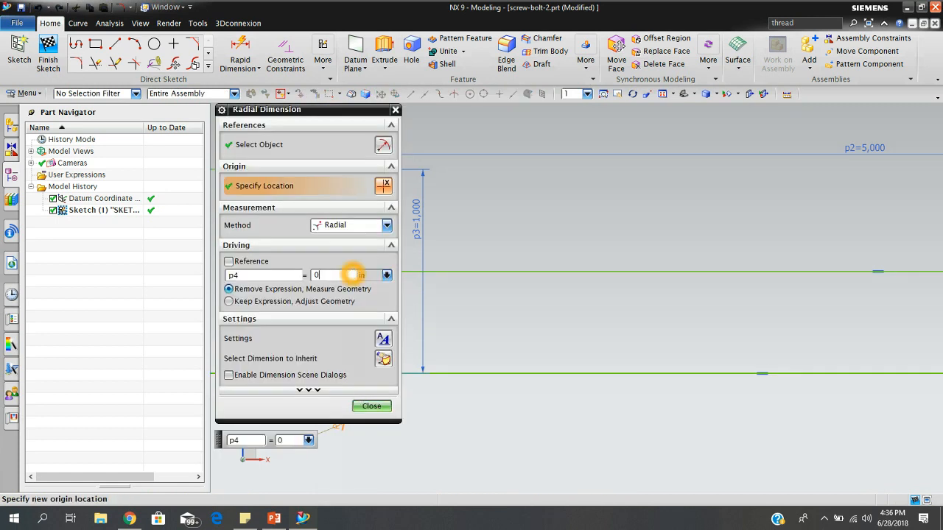
{"action": "left_click", "coordinate": [371, 406]}
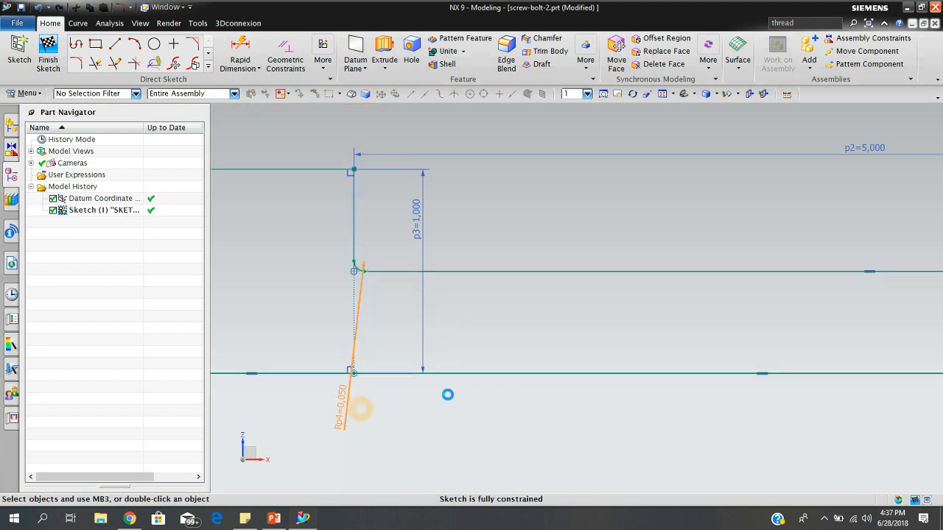
Fillet the head's outer upper corner, between its top edge and the vertical edge on the Z axis.
{"action": "scroll", "coordinate": [448, 338], "scroll_direction": "down", "scroll_amount": 3}
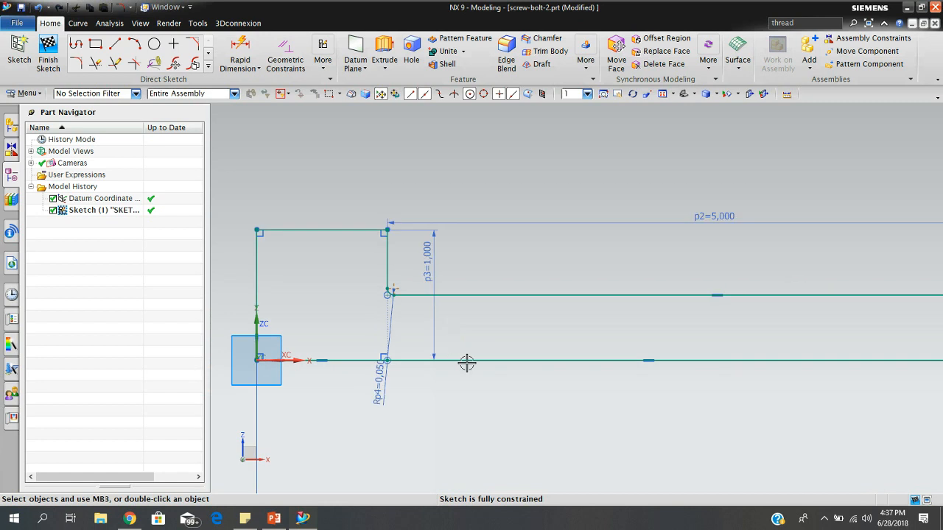
{"action": "scroll", "coordinate": [464, 341], "scroll_direction": "up", "scroll_amount": 1}
{"action": "scroll", "coordinate": [452, 320], "scroll_direction": "up", "scroll_amount": 1}
{"action": "scroll", "coordinate": [432, 299], "scroll_direction": "down", "scroll_amount": 1}
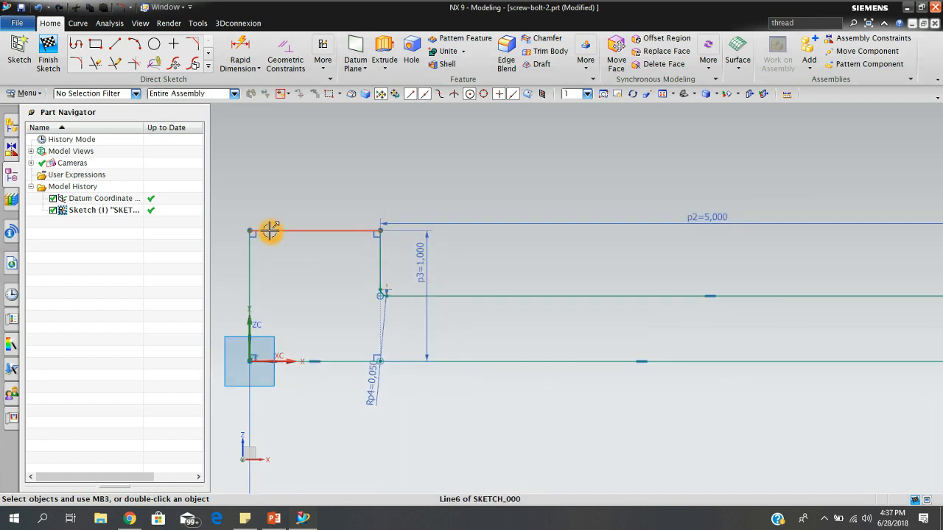
{"action": "left_click", "coordinate": [77, 66]}
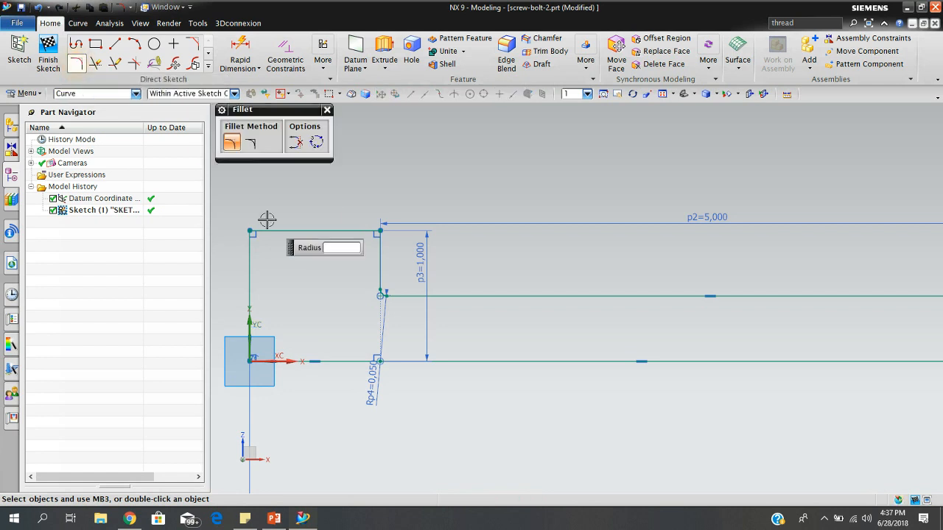
{"action": "left_click", "coordinate": [253, 266]}
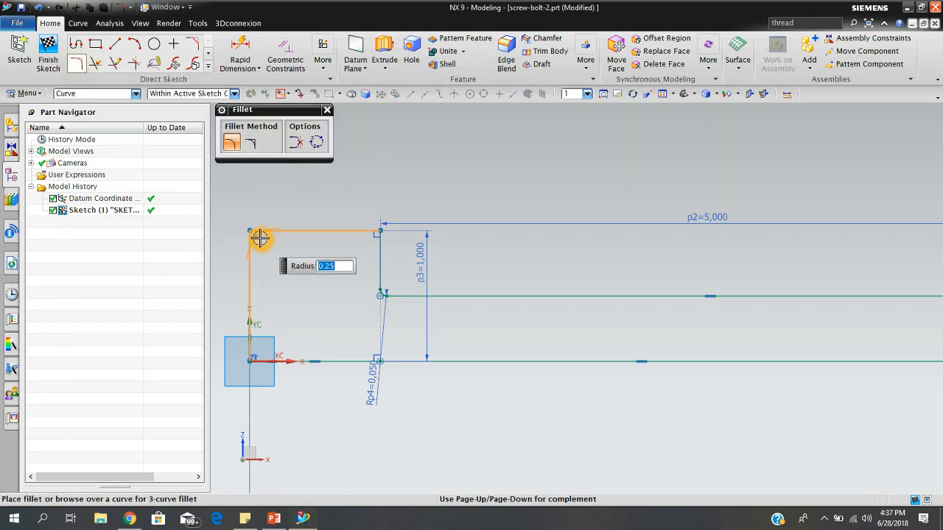
{"action": "left_click", "coordinate": [260, 237]}
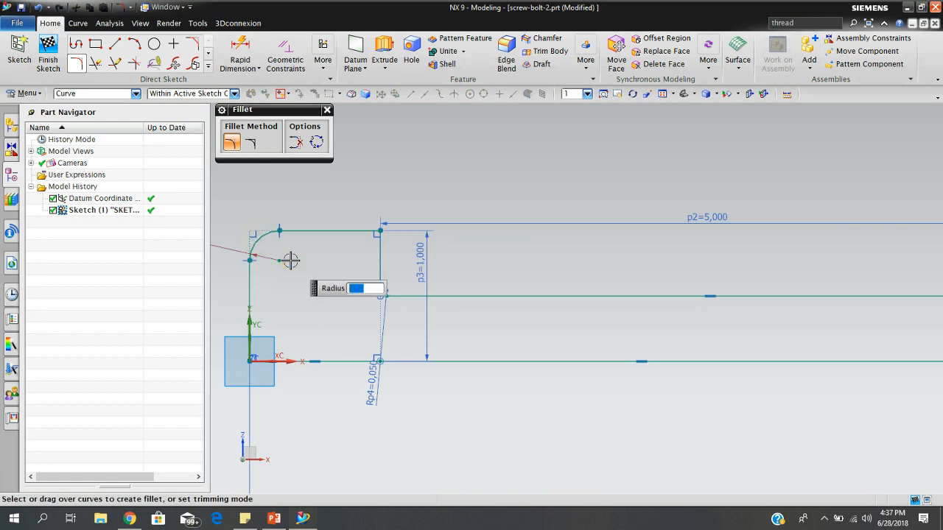
Set the radius dimension of the fillet at the head's outer upper corner to 0.08 in and finish the sketch.
{"action": "left_click", "coordinate": [327, 111]}
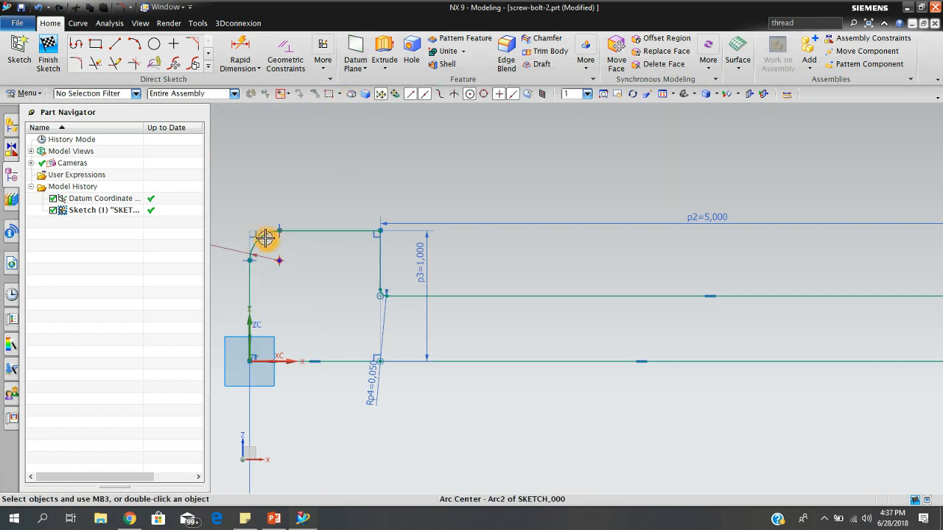
{"action": "scroll", "coordinate": [250, 243], "scroll_direction": "down", "scroll_amount": 2}
{"action": "scroll", "coordinate": [248, 243], "scroll_direction": "down", "scroll_amount": 2}
{"action": "double_click", "coordinate": [226, 240]}
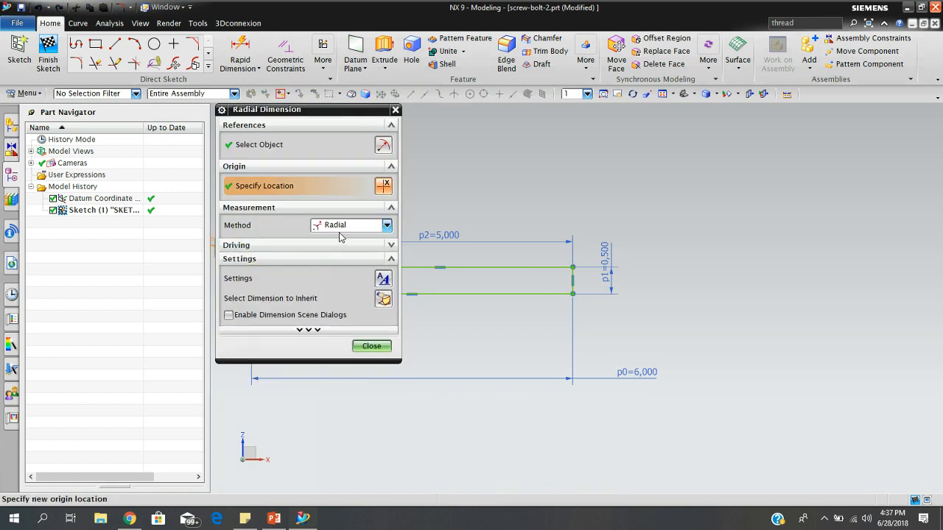
{"action": "left_click", "coordinate": [368, 254]}
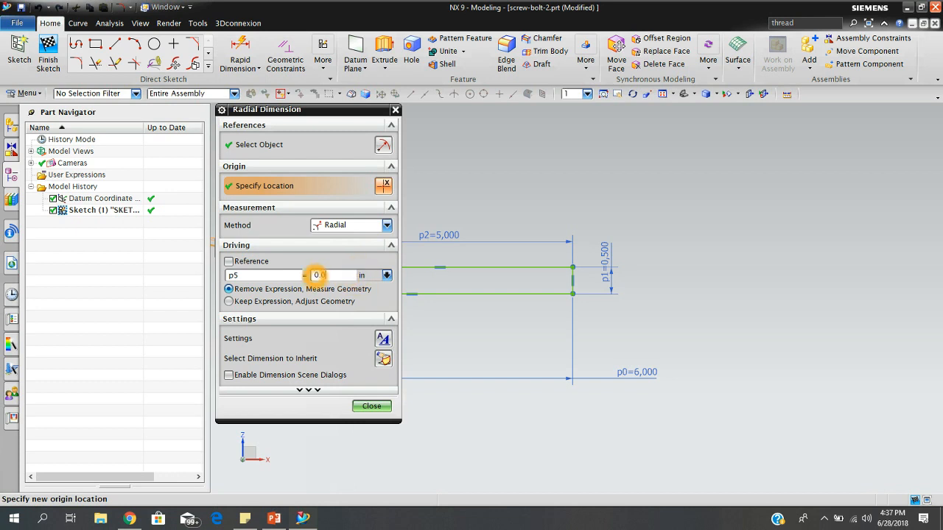
{"action": "key", "text": "Return"}
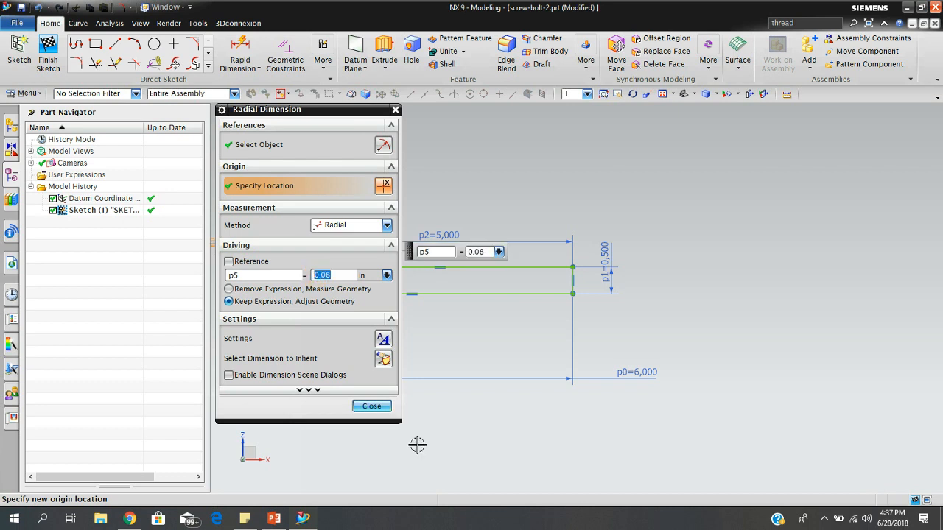
{"action": "left_click", "coordinate": [372, 406]}
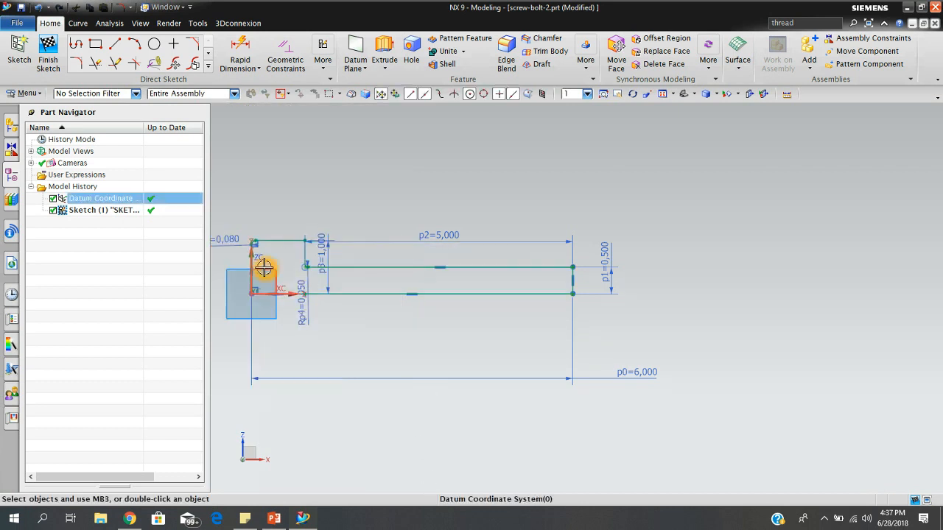
{"action": "scroll", "coordinate": [263, 268], "scroll_direction": "up", "scroll_amount": 5}
{"action": "scroll", "coordinate": [393, 282], "scroll_direction": "down", "scroll_amount": 5}
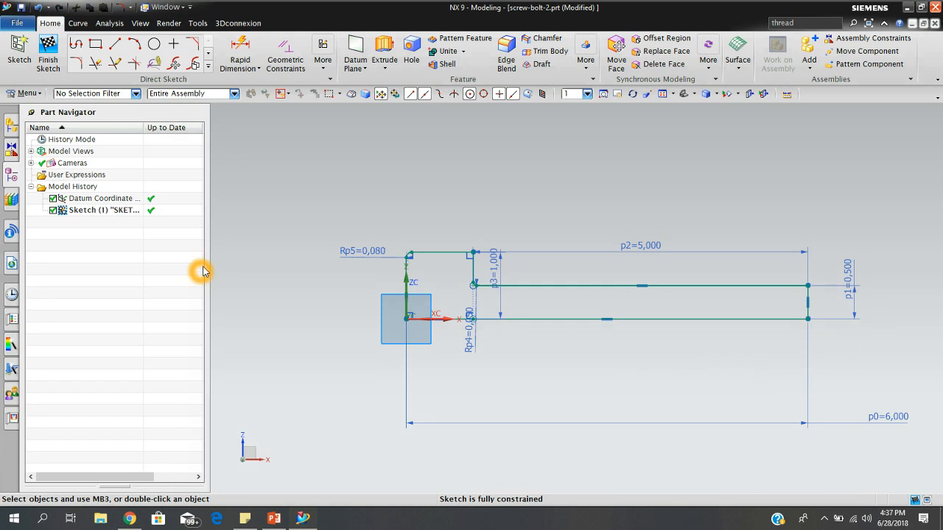
{"action": "left_click", "coordinate": [47, 65]}
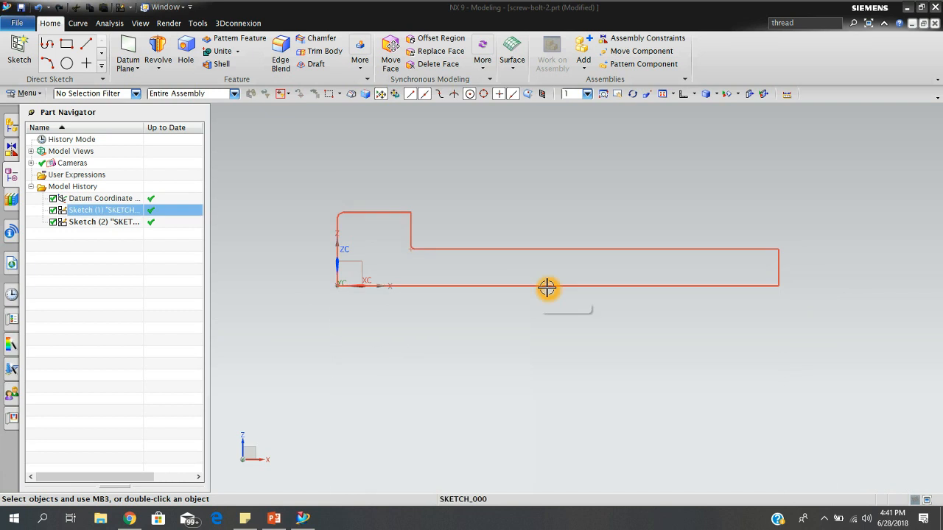
Edit the bolt profile sketch, converting its bottom line along the X axis to reference, and finish the sketch.
{"action": "scroll", "coordinate": [484, 319], "scroll_direction": "down", "scroll_amount": 1}
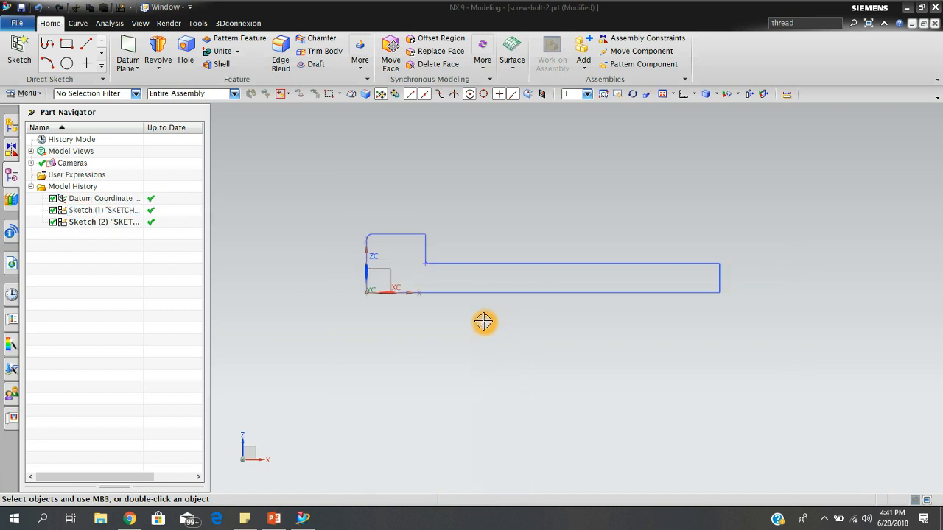
{"action": "mouse_move", "coordinate": [482, 322]}
{"action": "middle_mouse_down"}
{"action": "mouse_move", "coordinate": [524, 332]}
{"action": "mouse_move", "coordinate": [500, 324]}
{"action": "mouse_move", "coordinate": [450, 343]}
{"action": "mouse_move", "coordinate": [511, 378]}
{"action": "mouse_move", "coordinate": [503, 393]}
{"action": "mouse_move", "coordinate": [492, 335]}
{"action": "middle_mouse_up"}
{"action": "left_click", "coordinate": [685, 94]}
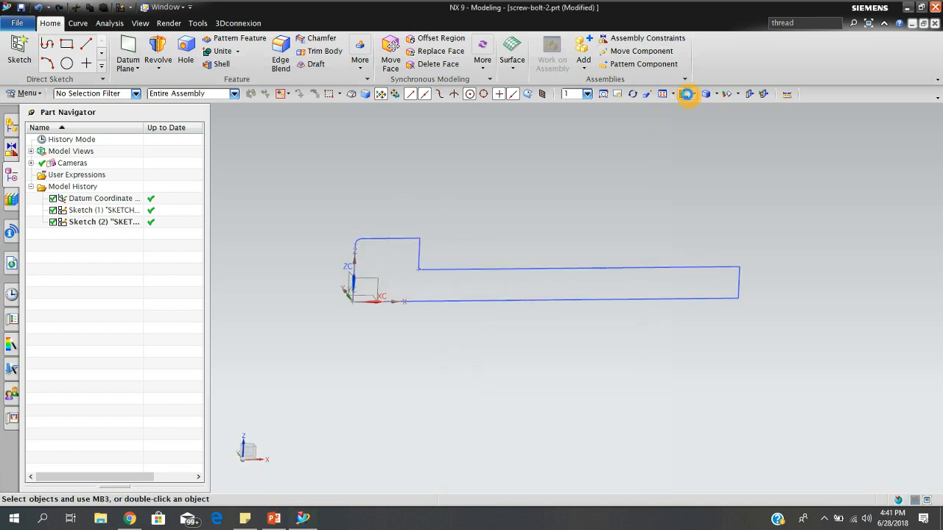
{"action": "scroll", "coordinate": [598, 312], "scroll_direction": "down", "scroll_amount": 1}
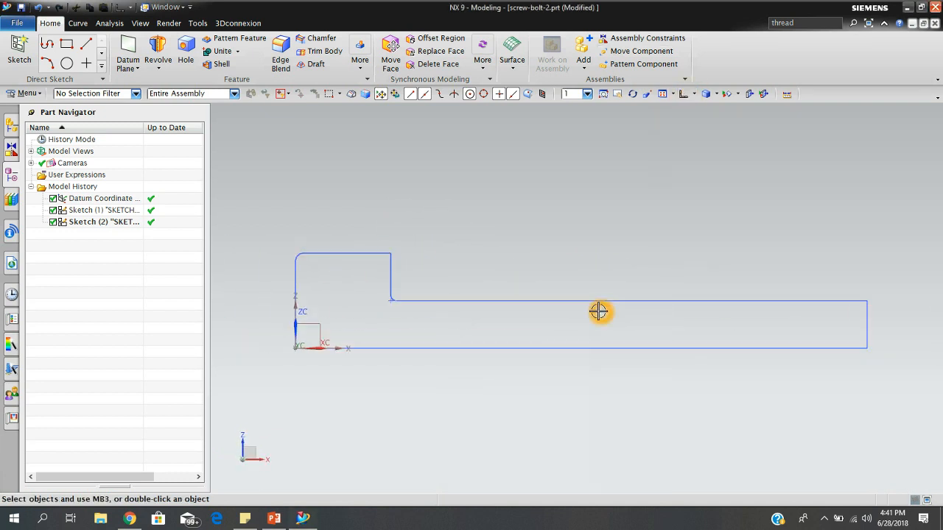
{"action": "right_click", "coordinate": [101, 212]}
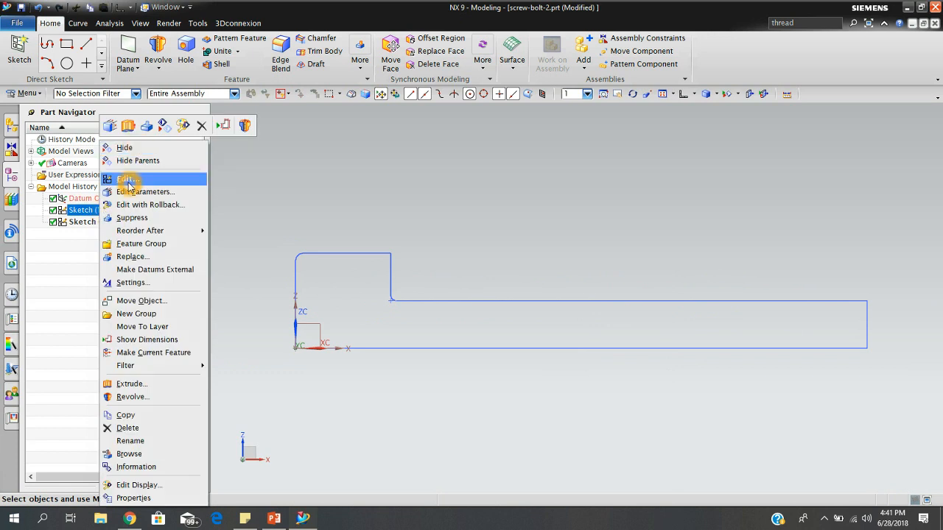
{"action": "left_click", "coordinate": [147, 179]}
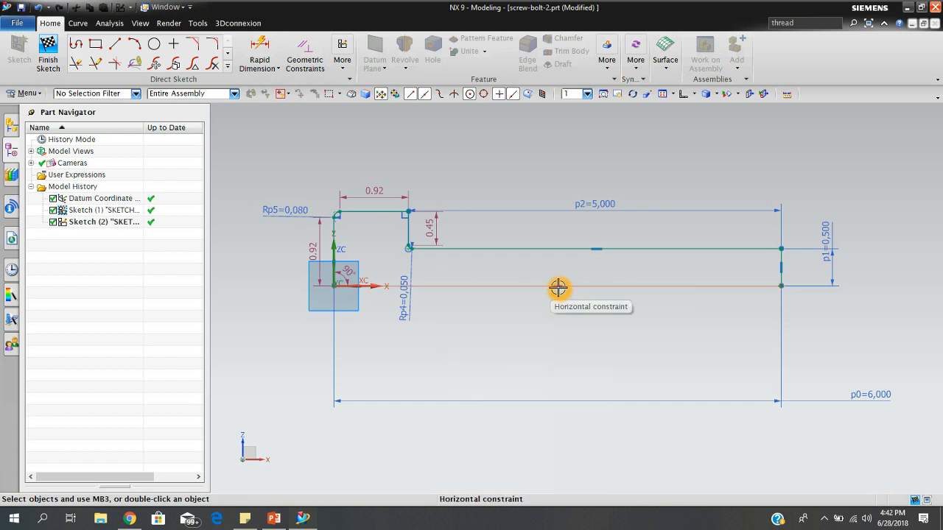
{"action": "left_click", "coordinate": [533, 286]}
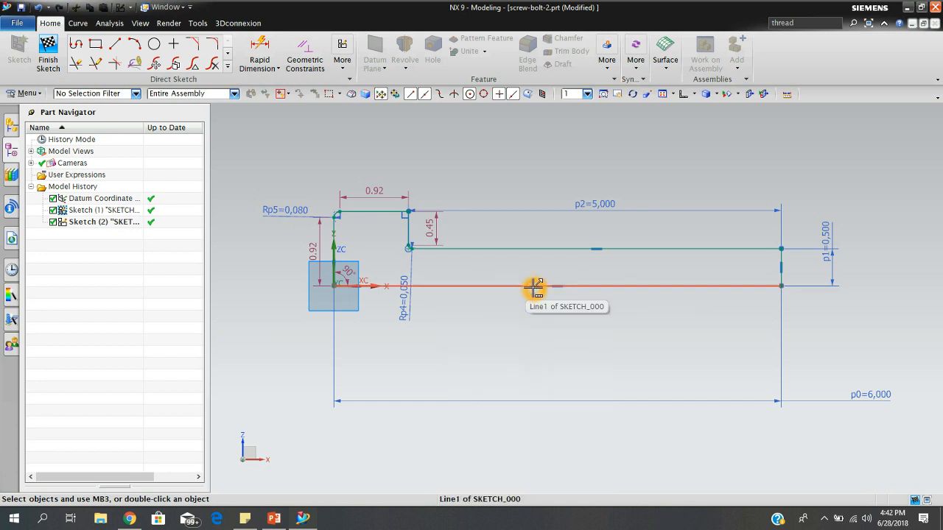
{"action": "right_click", "coordinate": [534, 286]}
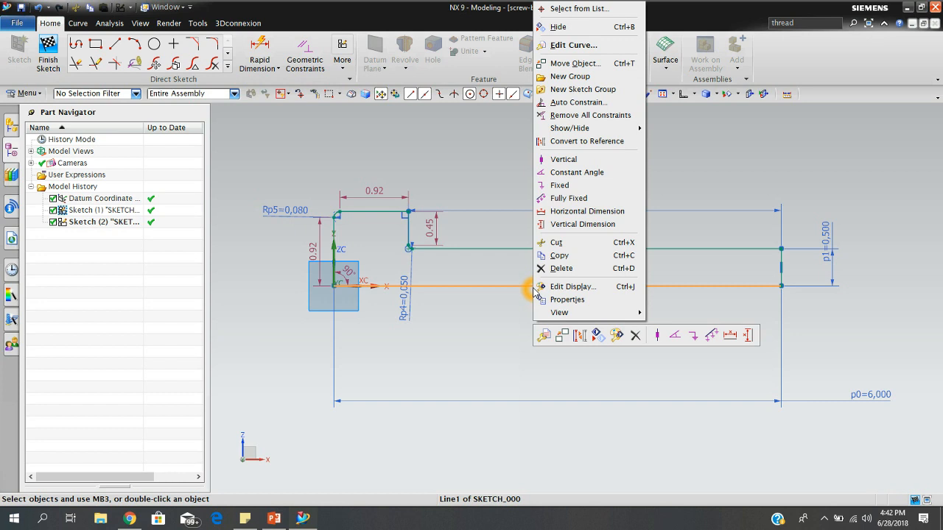
{"action": "left_click", "coordinate": [585, 145]}
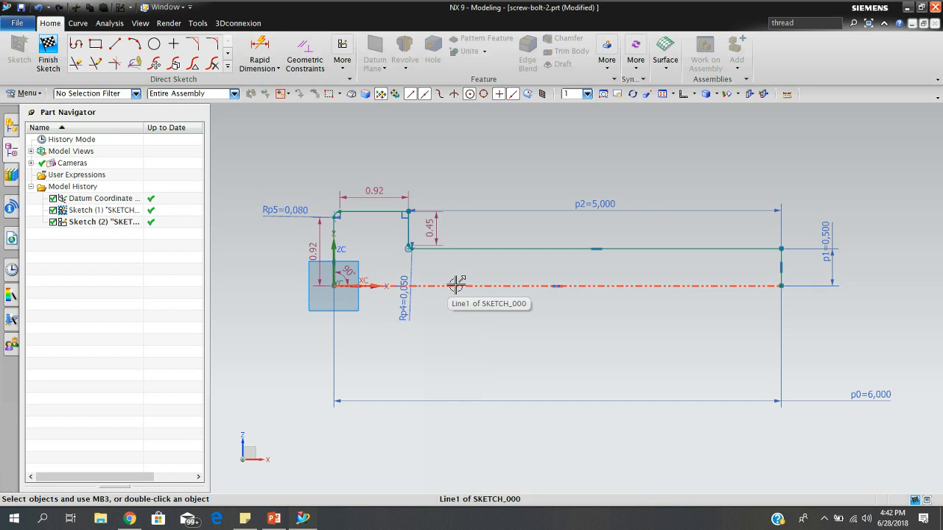
{"action": "left_click", "coordinate": [521, 307]}
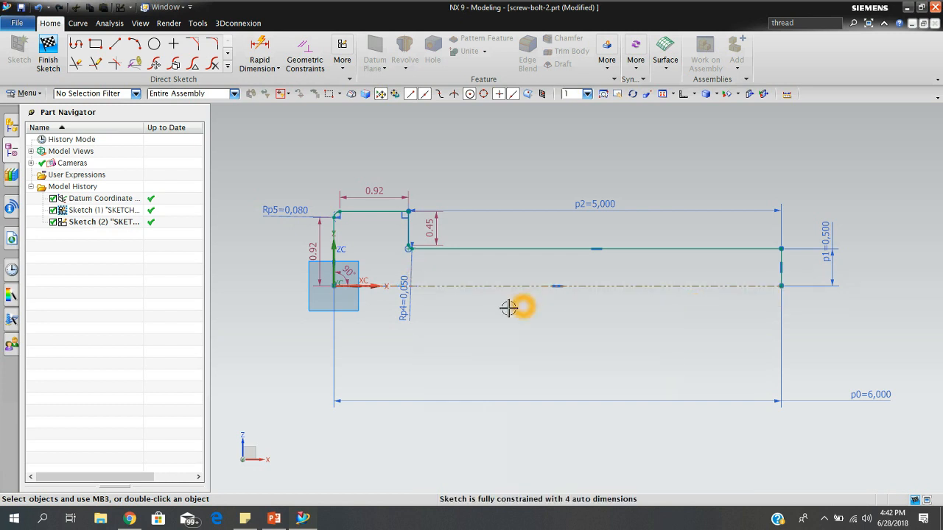
{"action": "left_click", "coordinate": [48, 46]}
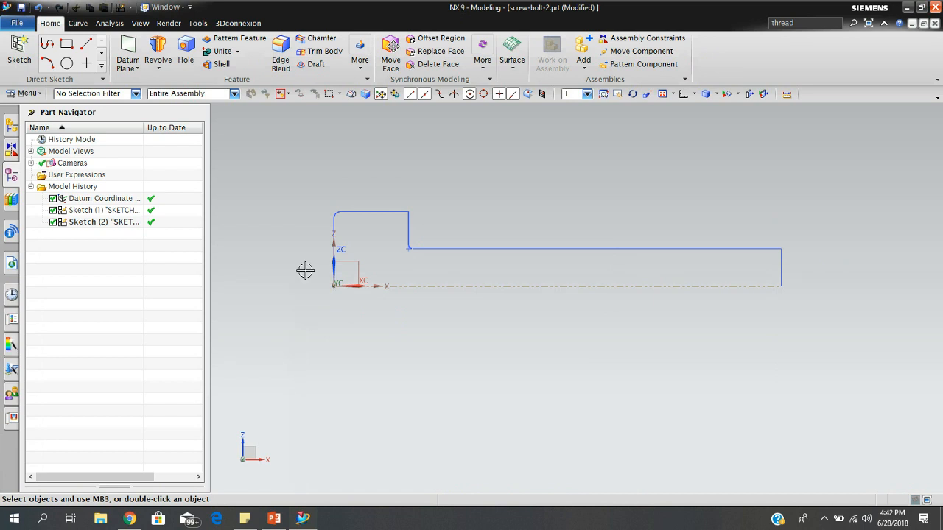
Revolve the bolt profile from 0 to 360 degrees about the X direction through the datum origin, with Boolean set to None.
{"action": "left_click", "coordinate": [157, 49]}
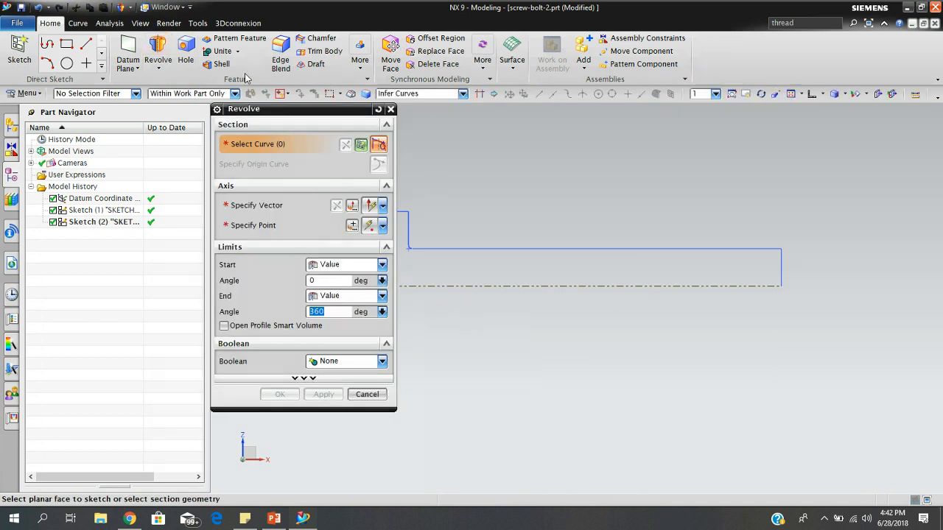
{"action": "left_click_drag", "start_coordinate": [269, 110], "coordinate": [125, 93]}
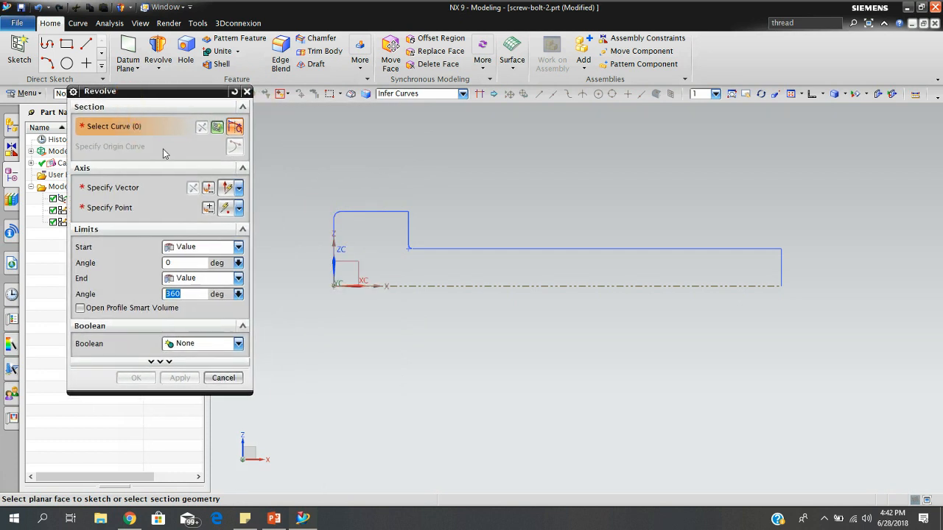
{"action": "left_click", "coordinate": [575, 249]}
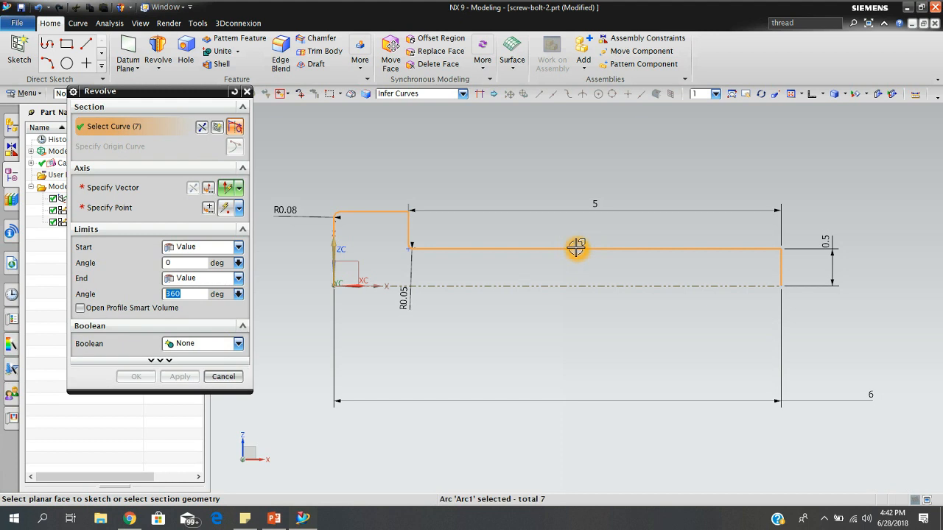
{"action": "left_click", "coordinate": [128, 187]}
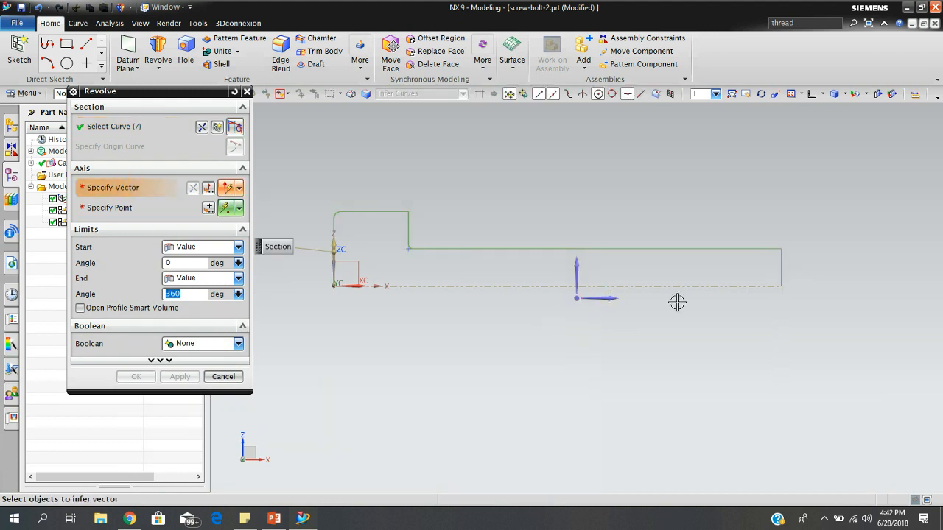
{"action": "left_click", "coordinate": [605, 298]}
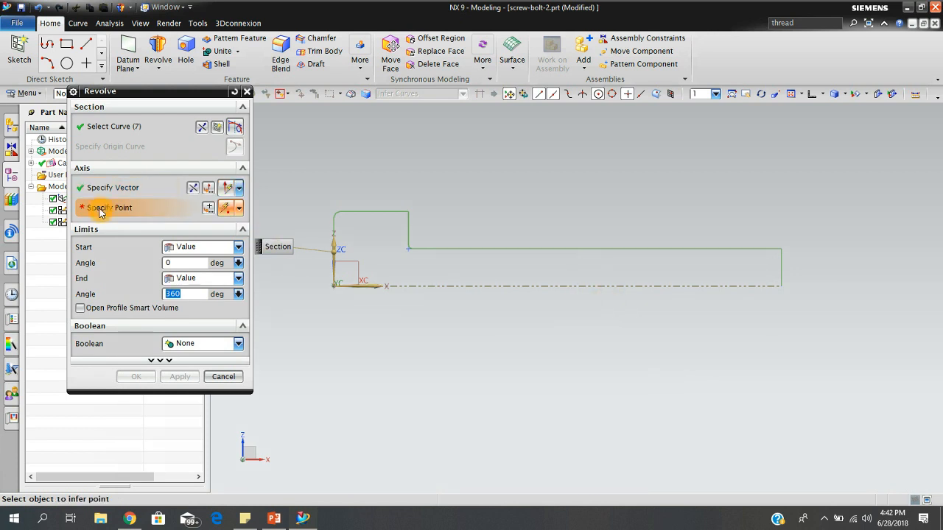
{"action": "left_click", "coordinate": [332, 286]}
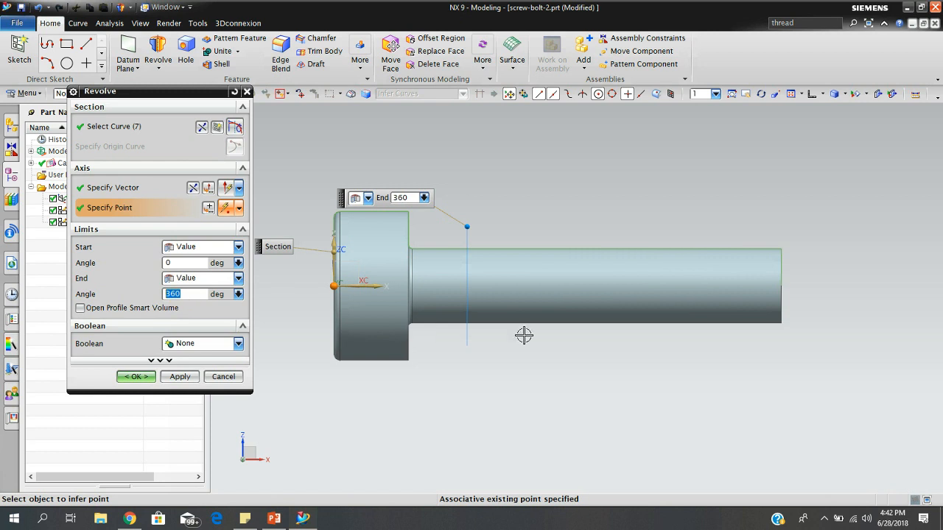
{"action": "middle_click_drag", "start_coordinate": [524, 335], "coordinate": [552, 353]}
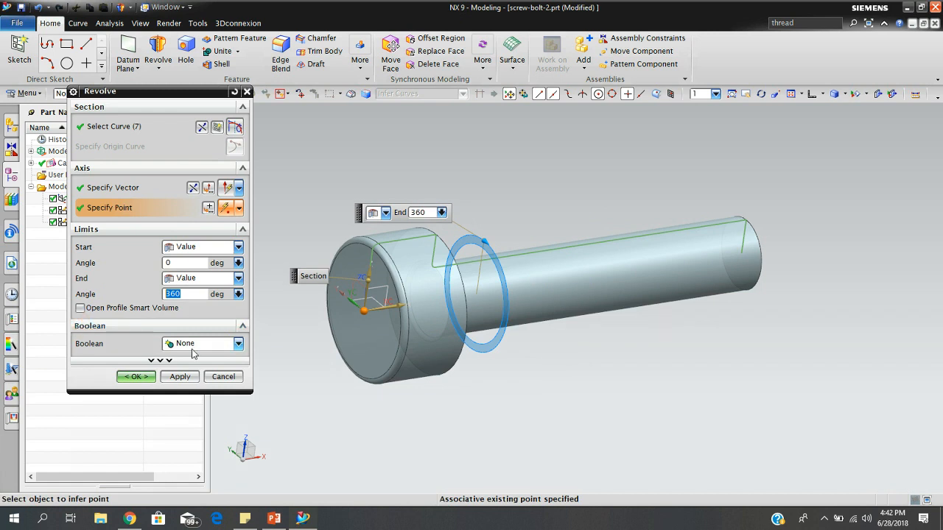
{"action": "left_click", "coordinate": [238, 344]}
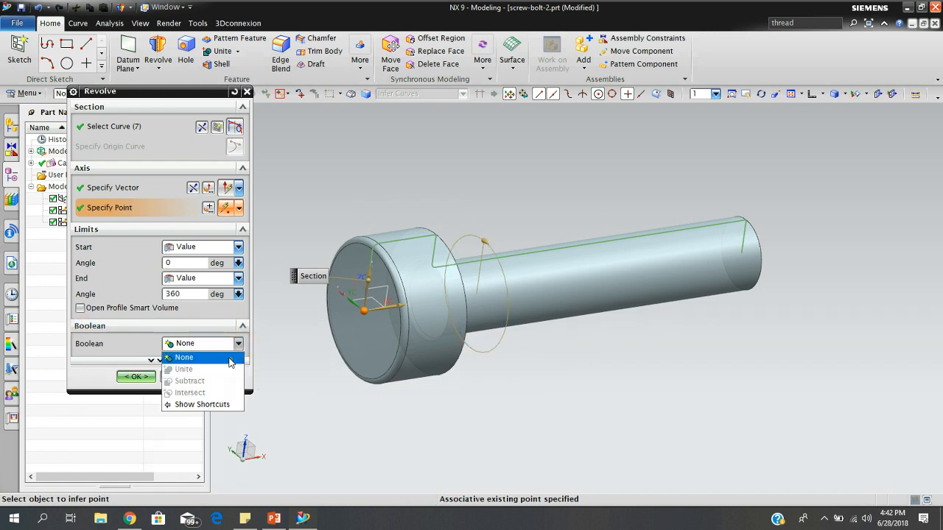
{"action": "left_click", "coordinate": [230, 360]}
{"action": "left_click", "coordinate": [180, 376]}
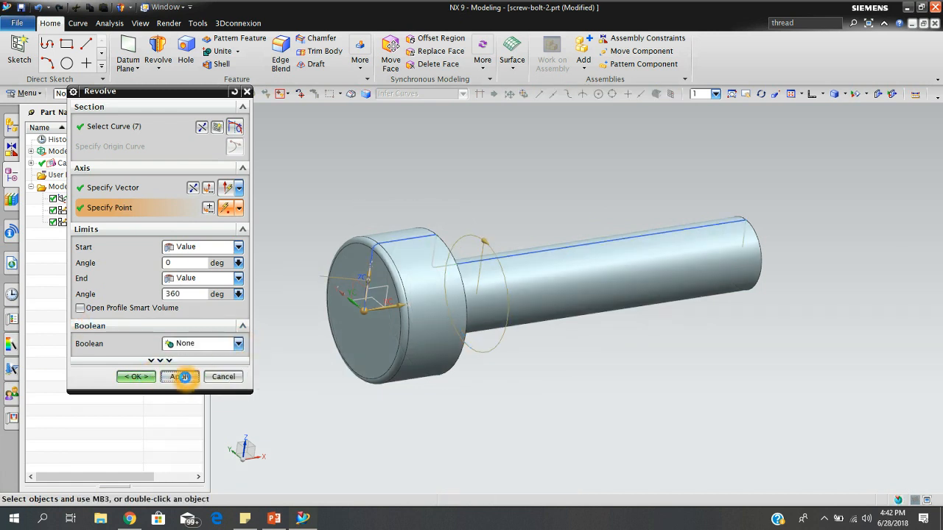
{"action": "left_click", "coordinate": [224, 376]}
Hide the bolt profile sketch lying on the revolved body and inspect the bolt from both ends.
{"action": "middle_click_drag", "start_coordinate": [738, 331], "coordinate": [700, 352]}
{"action": "right_click", "coordinate": [574, 264]}
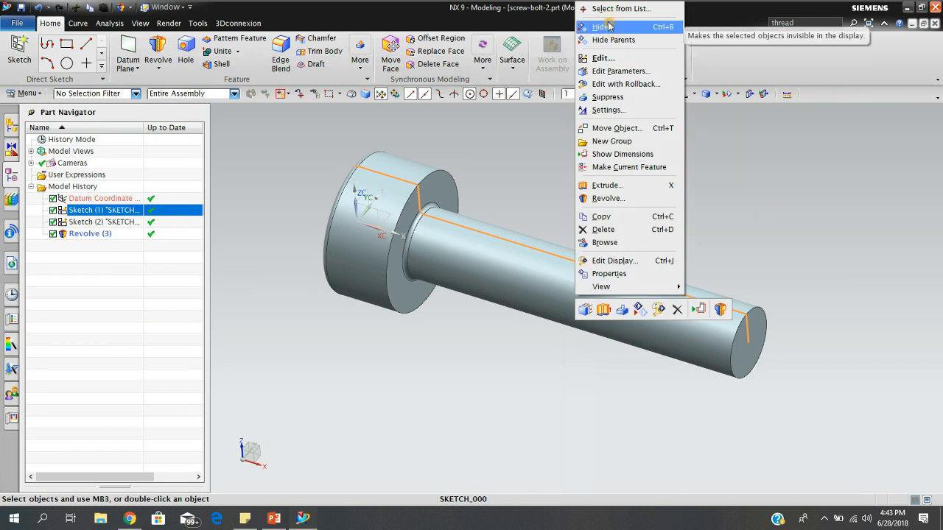
{"action": "left_click", "coordinate": [609, 27]}
{"action": "middle_click_drag", "start_coordinate": [602, 230], "coordinate": [679, 225]}
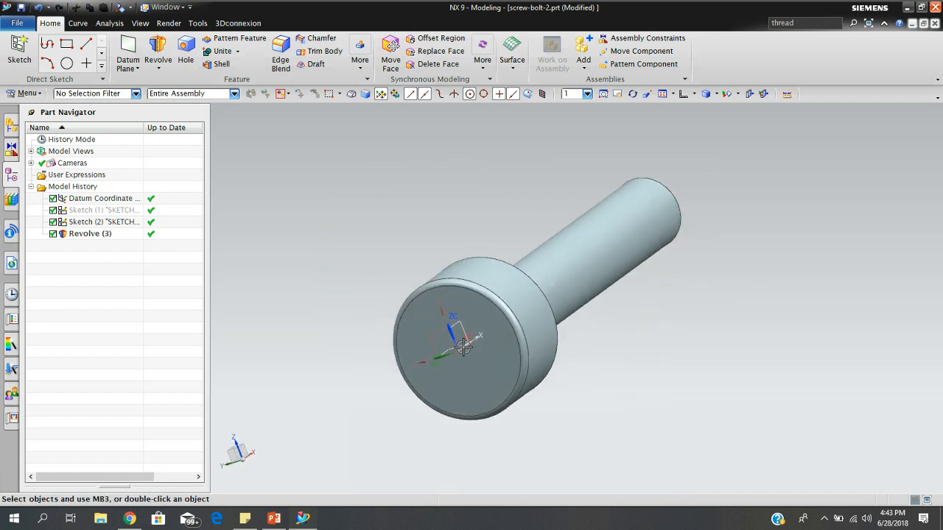
{"action": "middle_click_drag", "start_coordinate": [735, 284], "coordinate": [660, 303]}
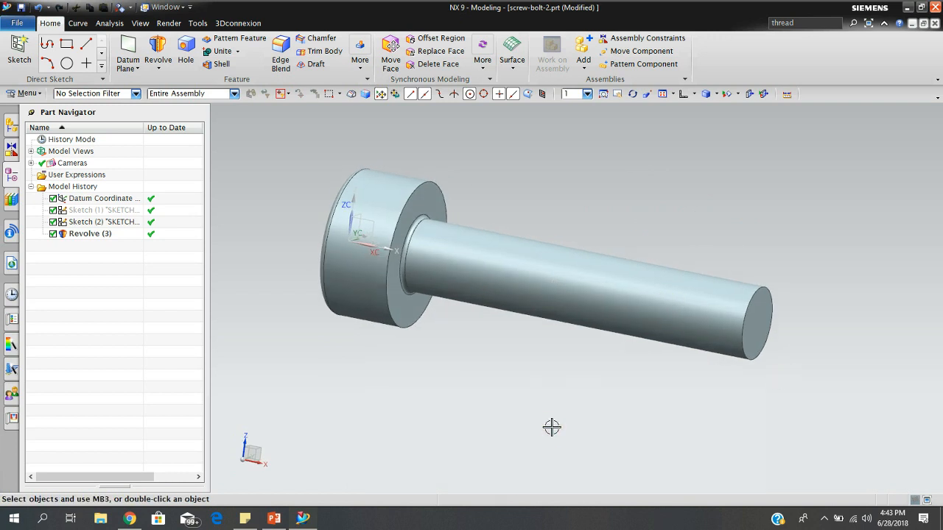